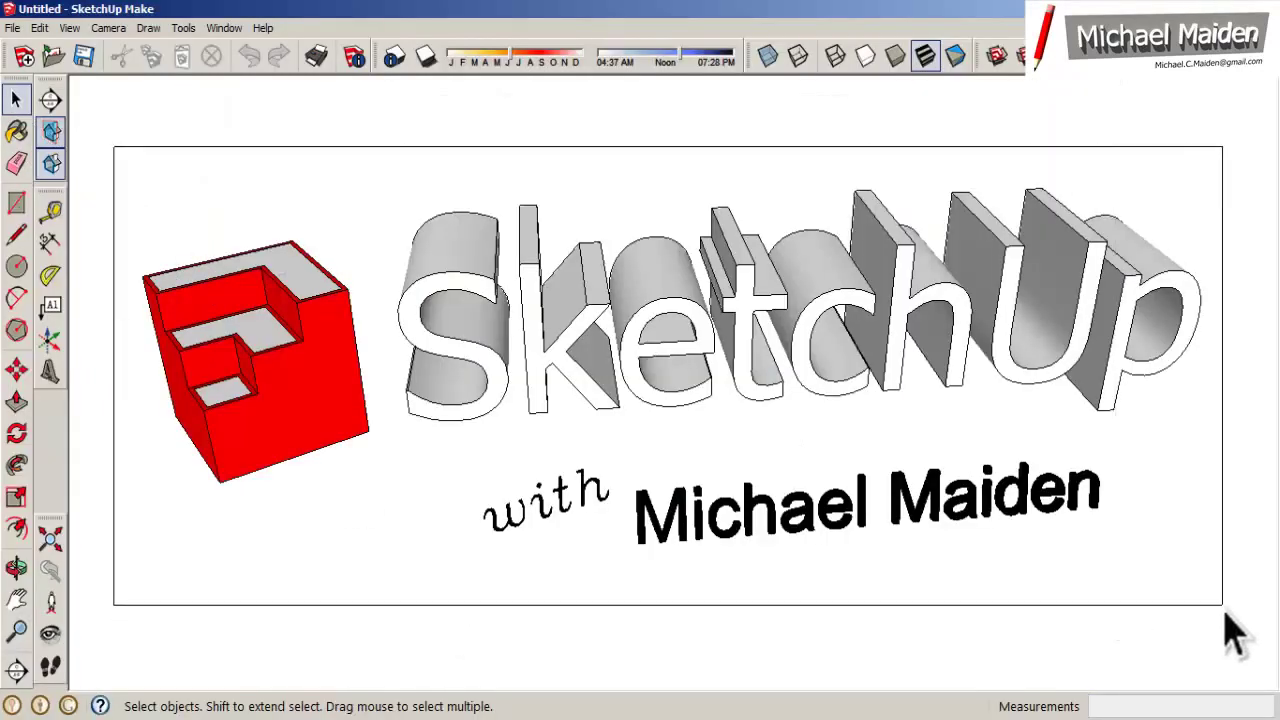
Step: Select and delete the starting logo model to leave an empty canvas
key("ctrl+a")
key("Delete")
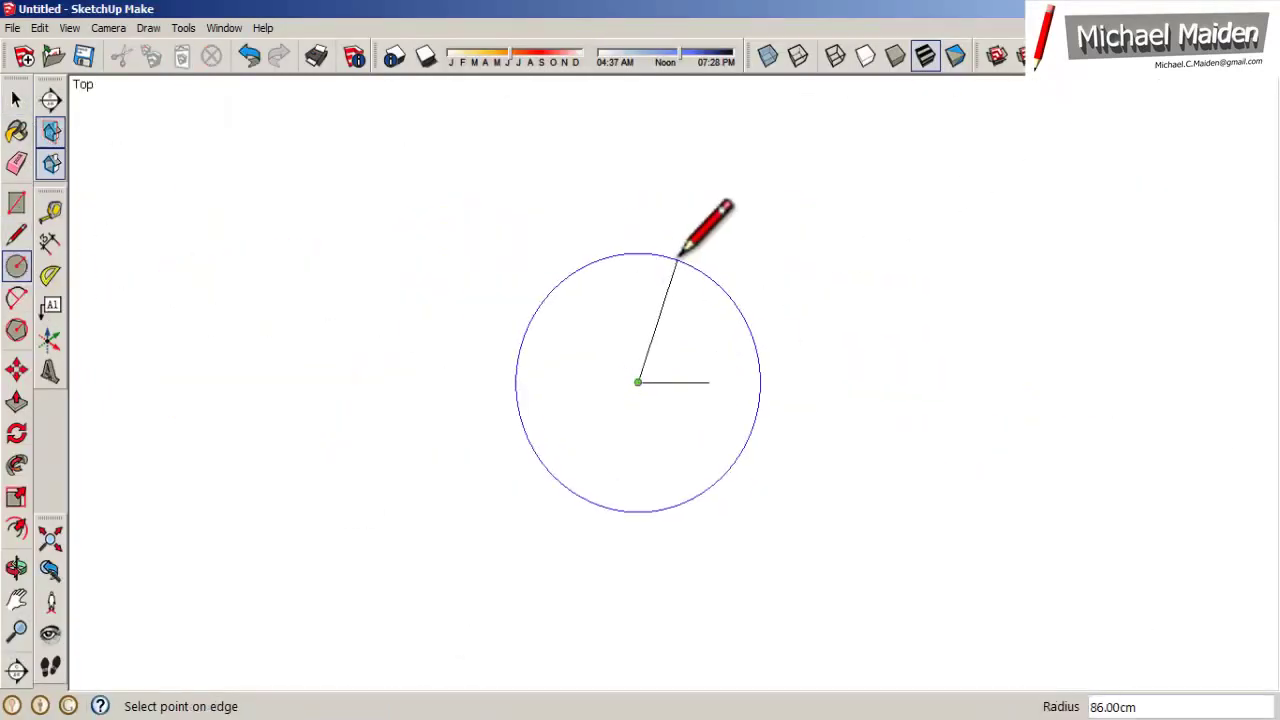
Step: Draw the overlapping 200.00cm construction circles that outline the egg shape
left_click(682, 246)
key("l")
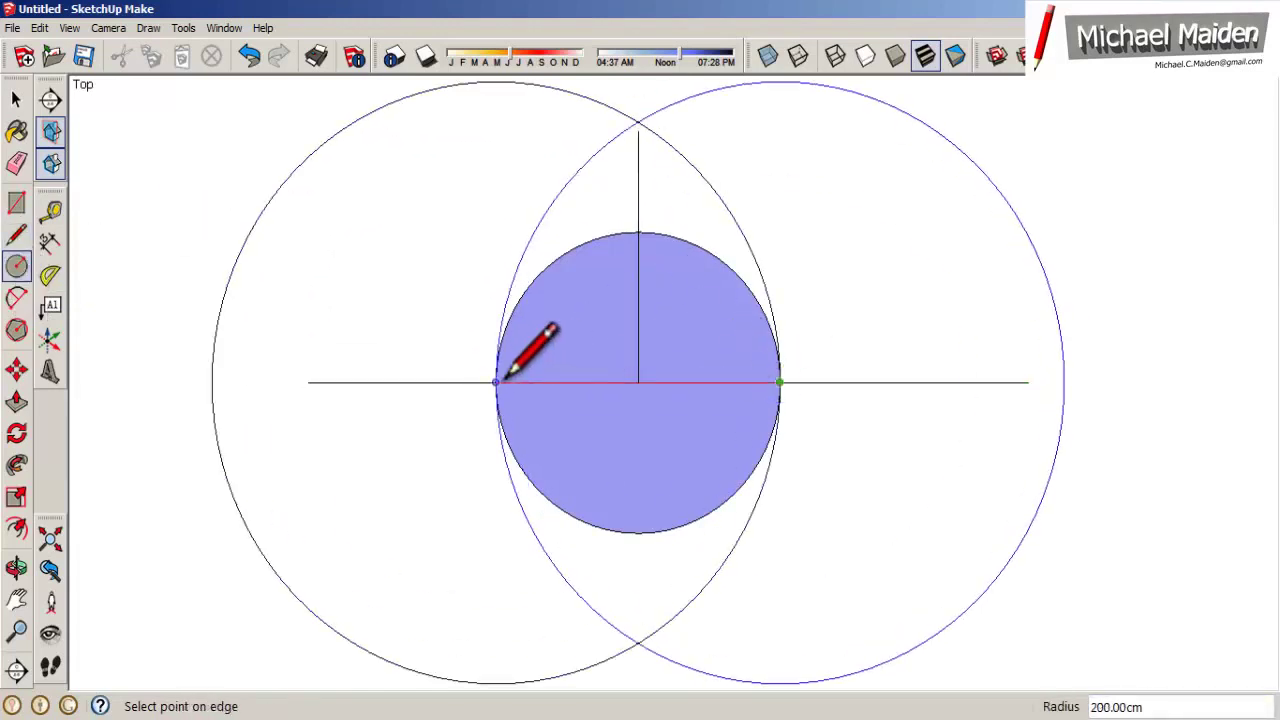
left_click(497, 381)
scroll(638, 312, "up", 1)
left_click(638, 232)
left_click(572, 153)
Step: Erase and delete the leftover construction arcs, leaving the egg-shaped face
key("e")
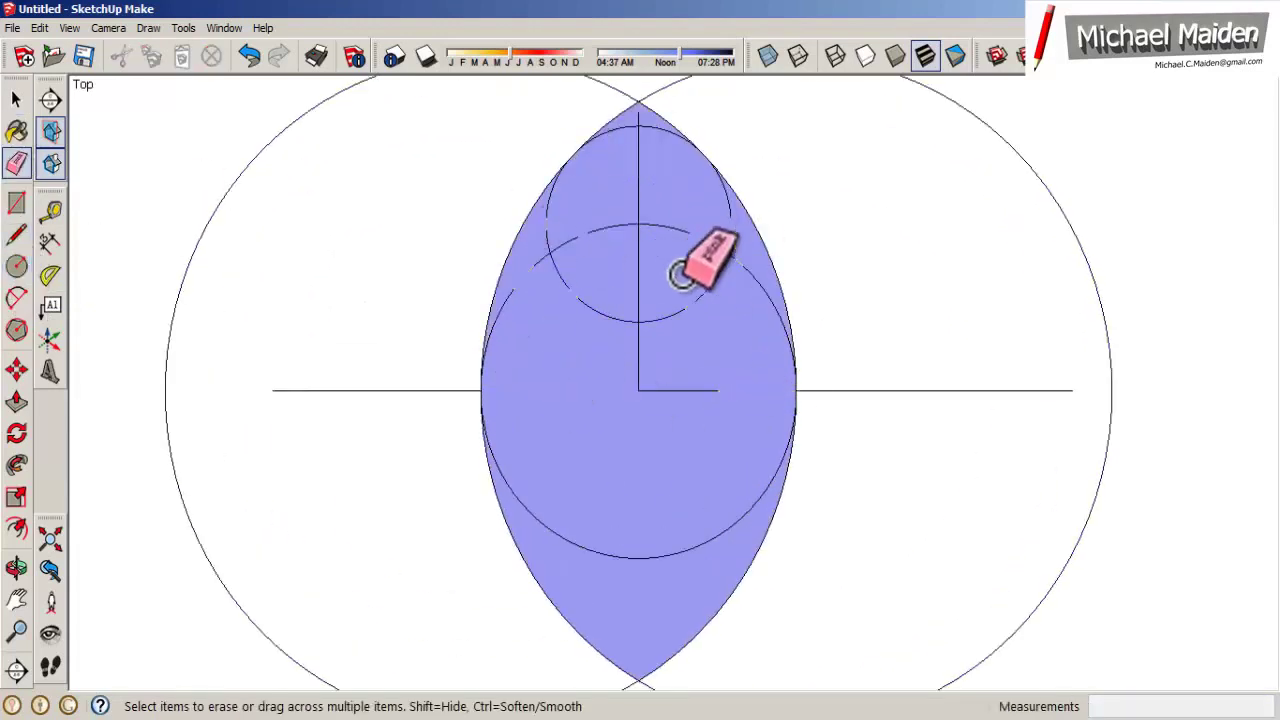
scroll(85, 425, "down", 3)
key("m")
key("ctrl")
left_click(420, 481)
key("Delete")
scroll(775, 700, "up", 3)
middle_click_drag(775, 700, 634, 477, "shift")
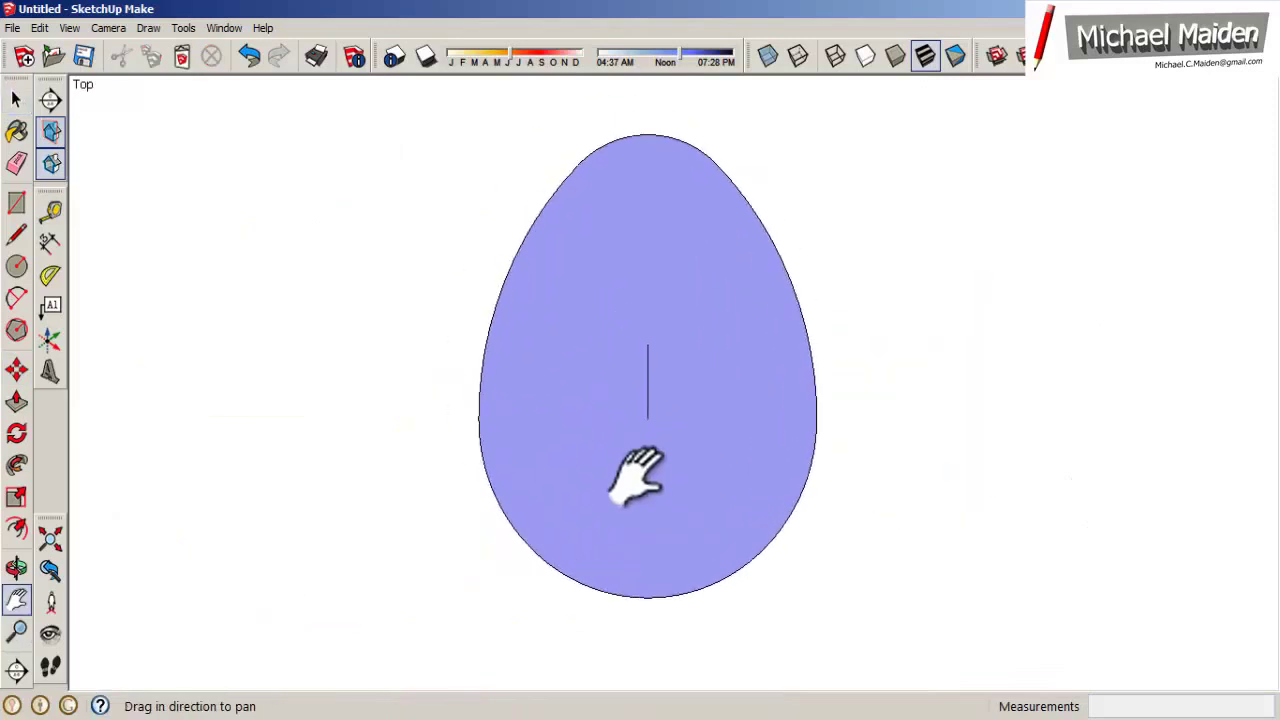
Step: Draw a vertical centre line through the egg and tilt the view to see it
left_click(658, 118)
key("space")
key("ctrl+a")
key("o")
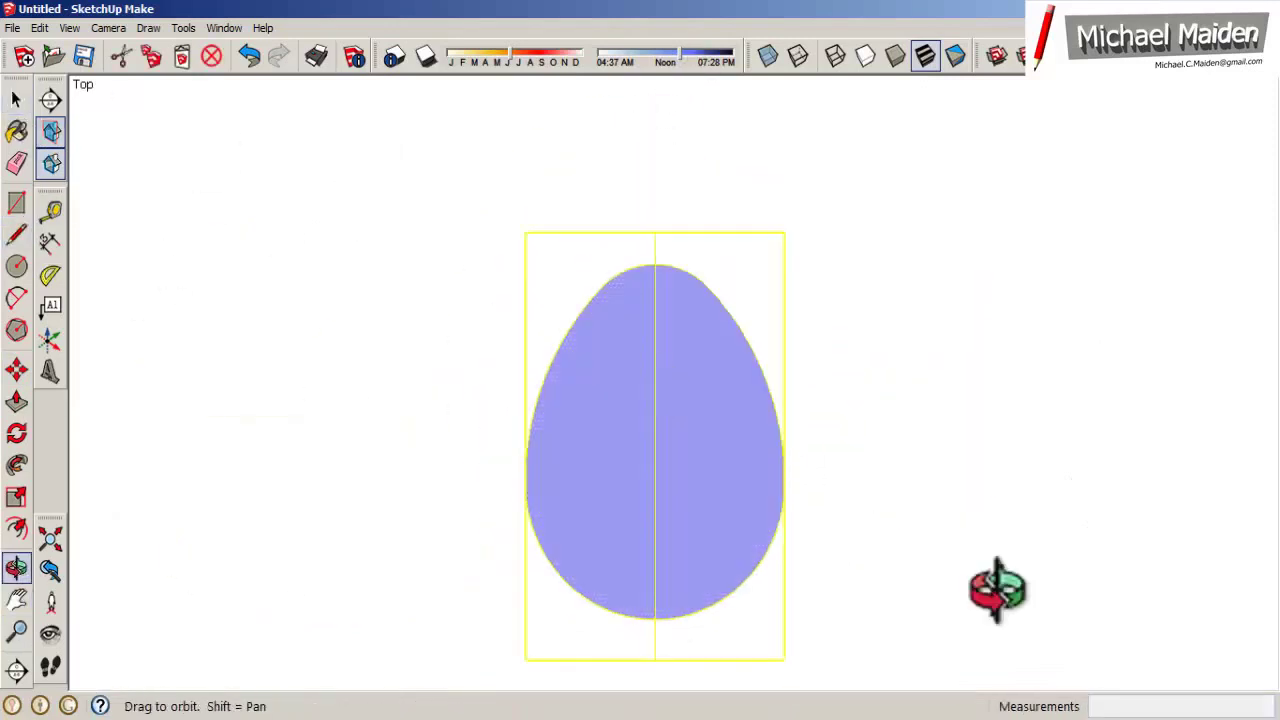
mouse_move(994, 591)
left_mouse_down()
mouse_move(449, 449)
mouse_move(650, 502)
left_mouse_up()
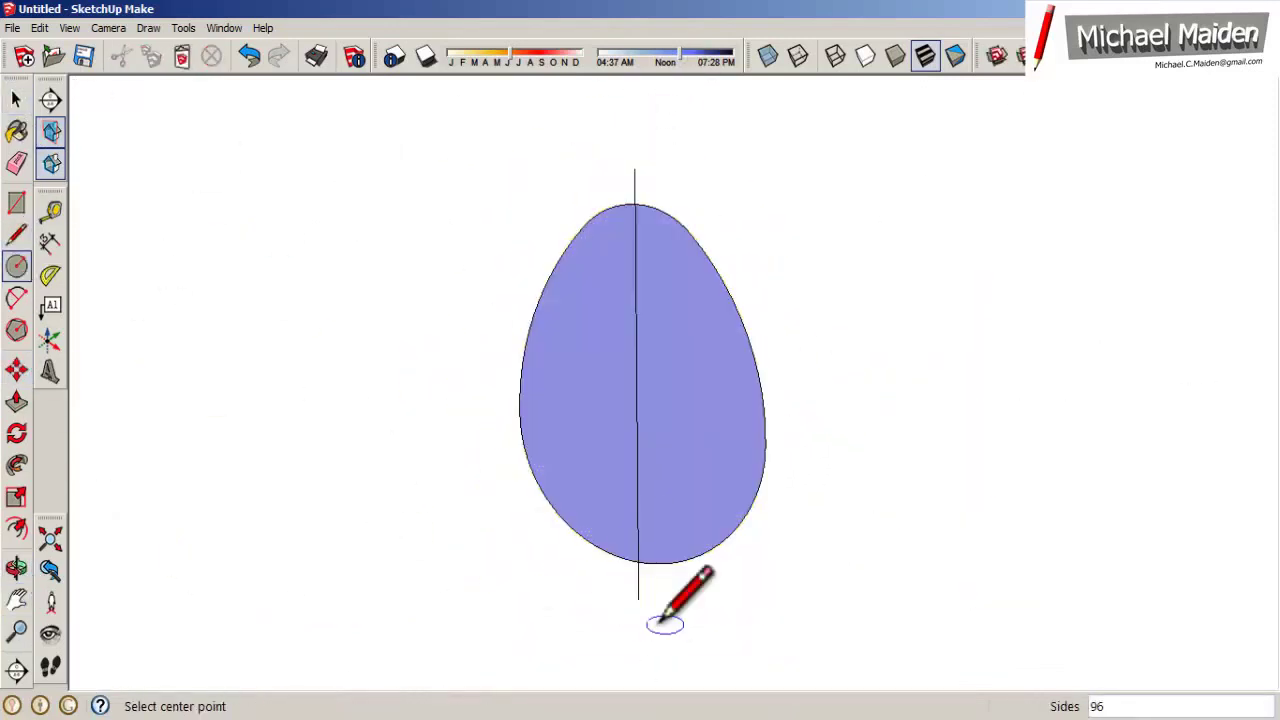
Step: Delete the right half of the egg and close the half-egg profile with a line
key("Delete")
left_click(16, 233)
left_click(638, 560)
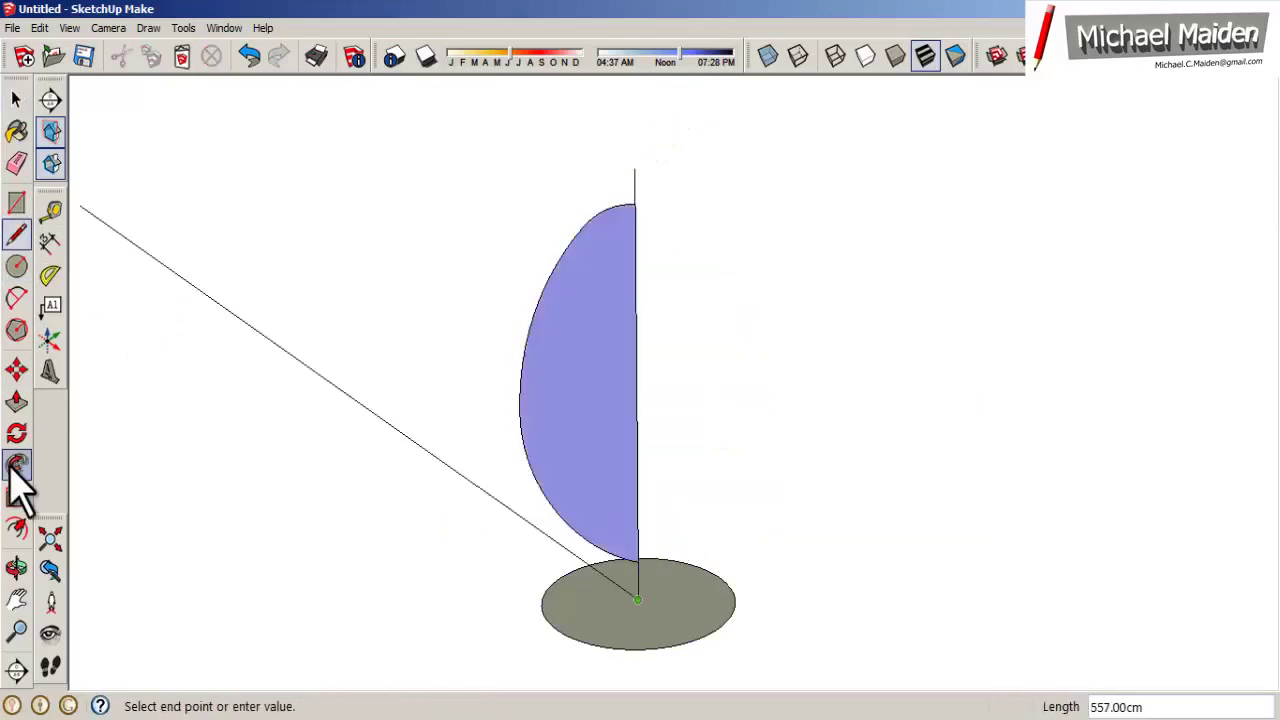
left_click(16, 568)
Step: Sweep the half-egg profile around the base circle with Follow Me and smooth its edges
left_click(640, 660)
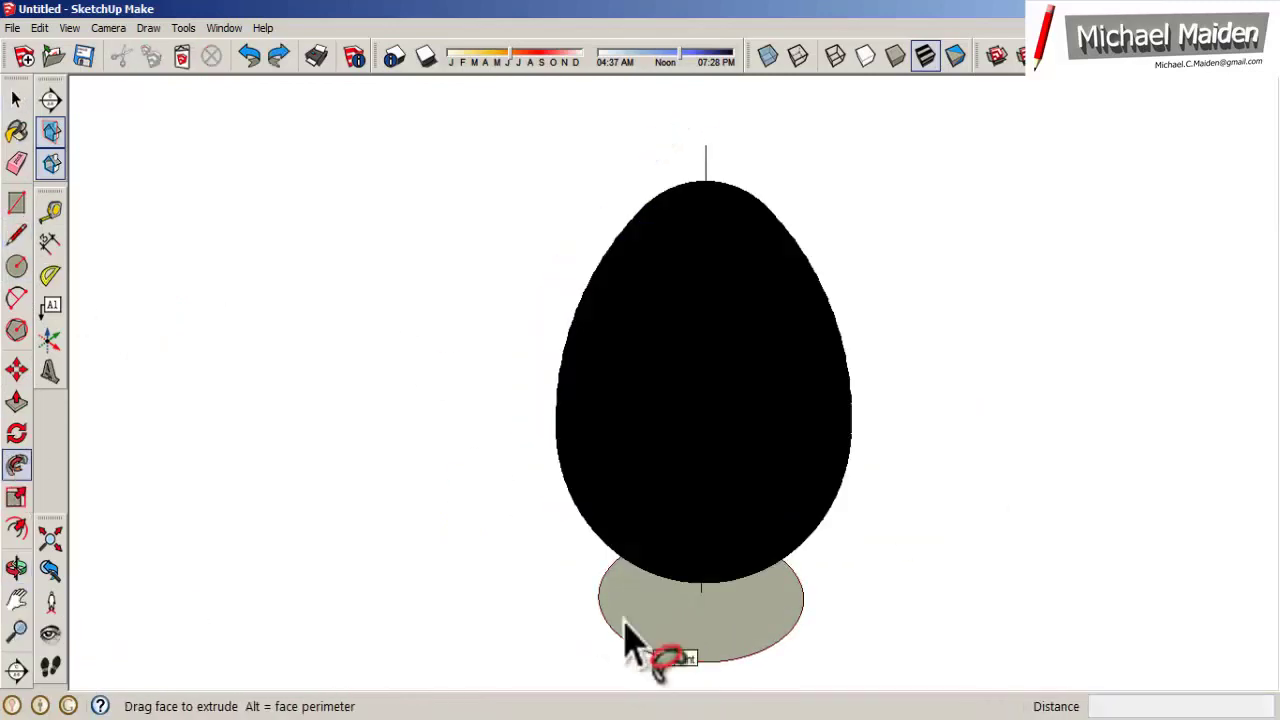
key("space")
triple_click(676, 422)
right_click(676, 422)
left_click(722, 625)
left_click(305, 80)
middle_click_drag(500, 300, 706, 209)
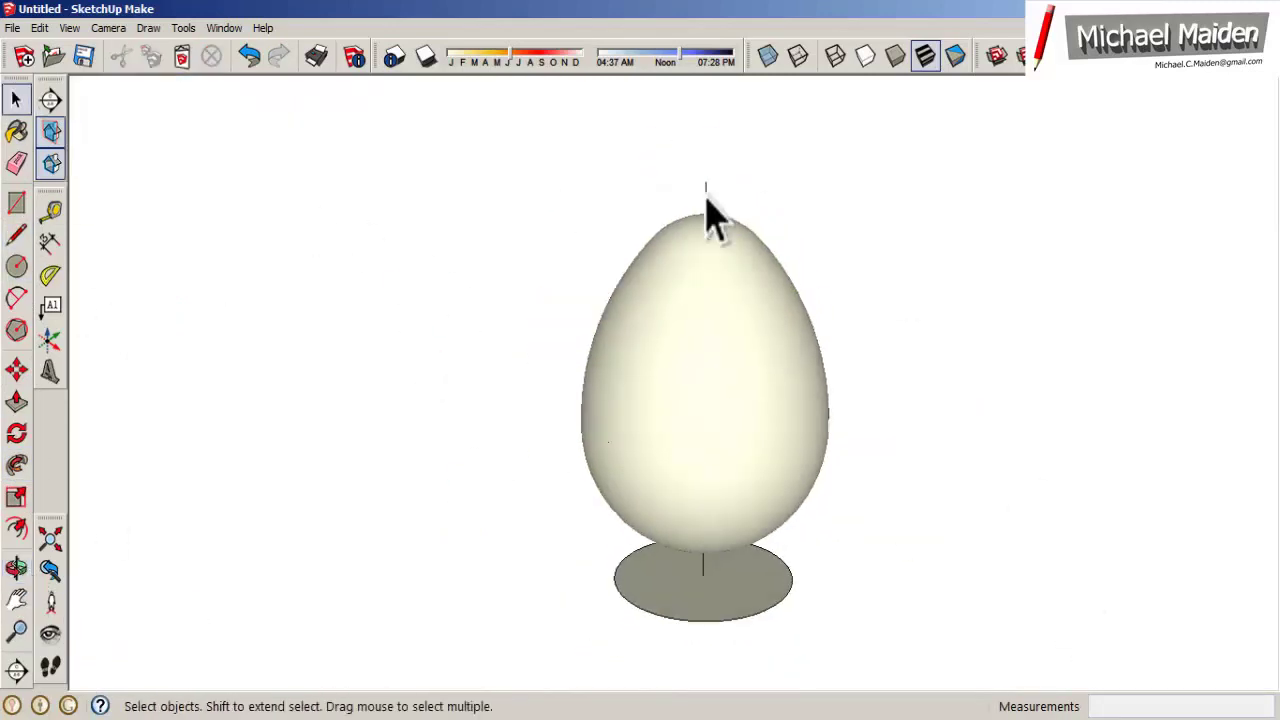
Step: Select the whole egg and group its geometry
key("o")
right_click(785, 400)
left_click(811, 398)
triple_click(737, 377)
left_click(457, 609)
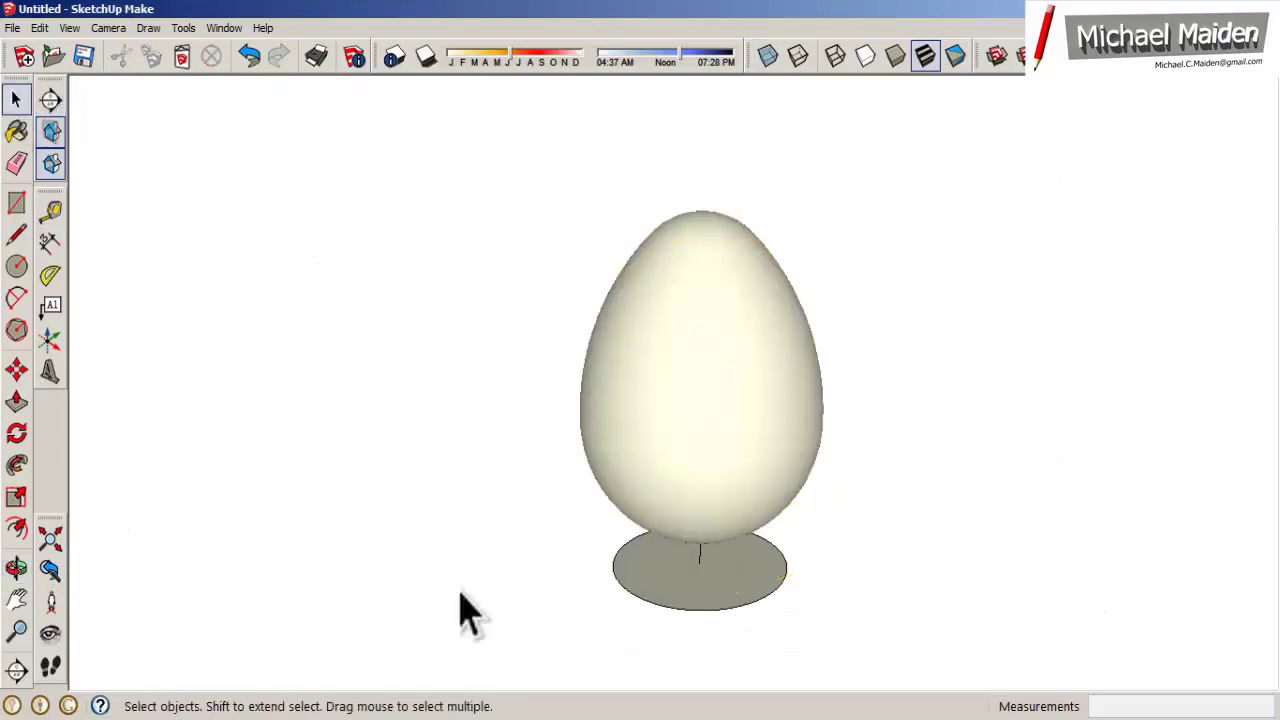
key("m")
Step: Ctrl-copy the egg and place the copy beside the original
left_click(789, 400)
key("ctrl")
left_click(497, 340)
left_click(16, 598)
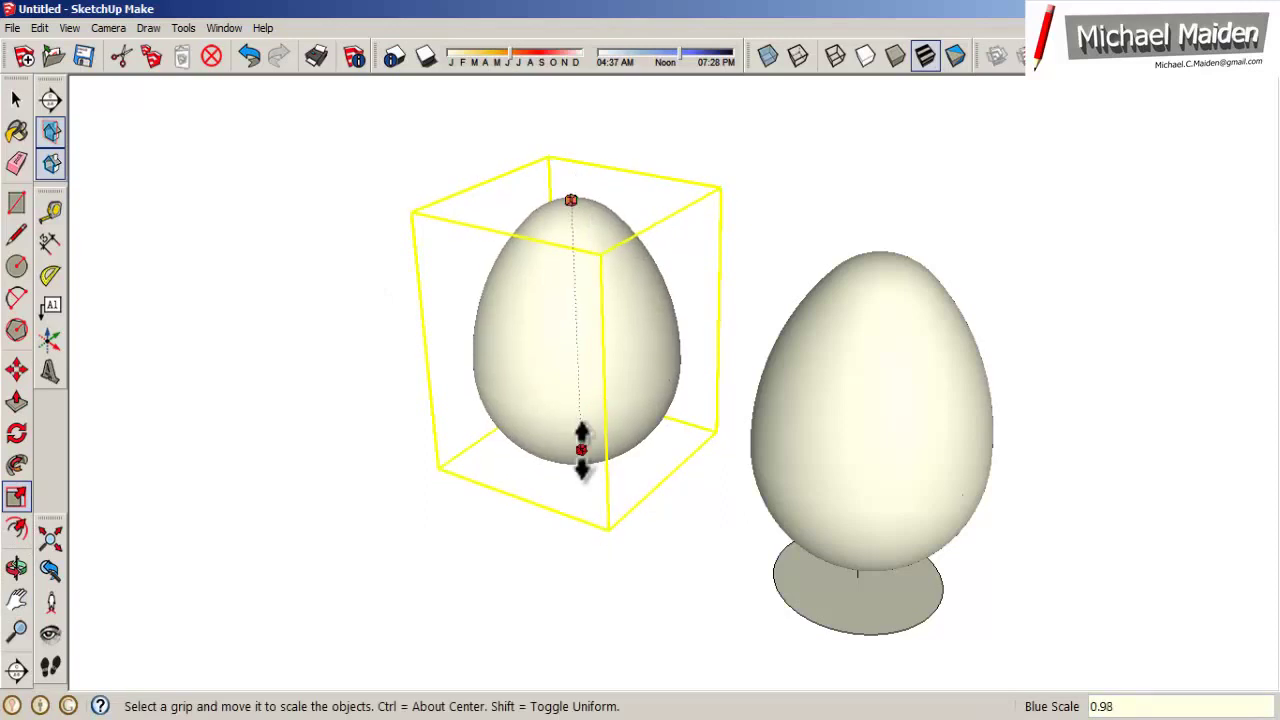
Step: Squash the egg copy slightly in height and narrow it side to side
left_click(581, 450)
left_click(514, 323)
type("0.")
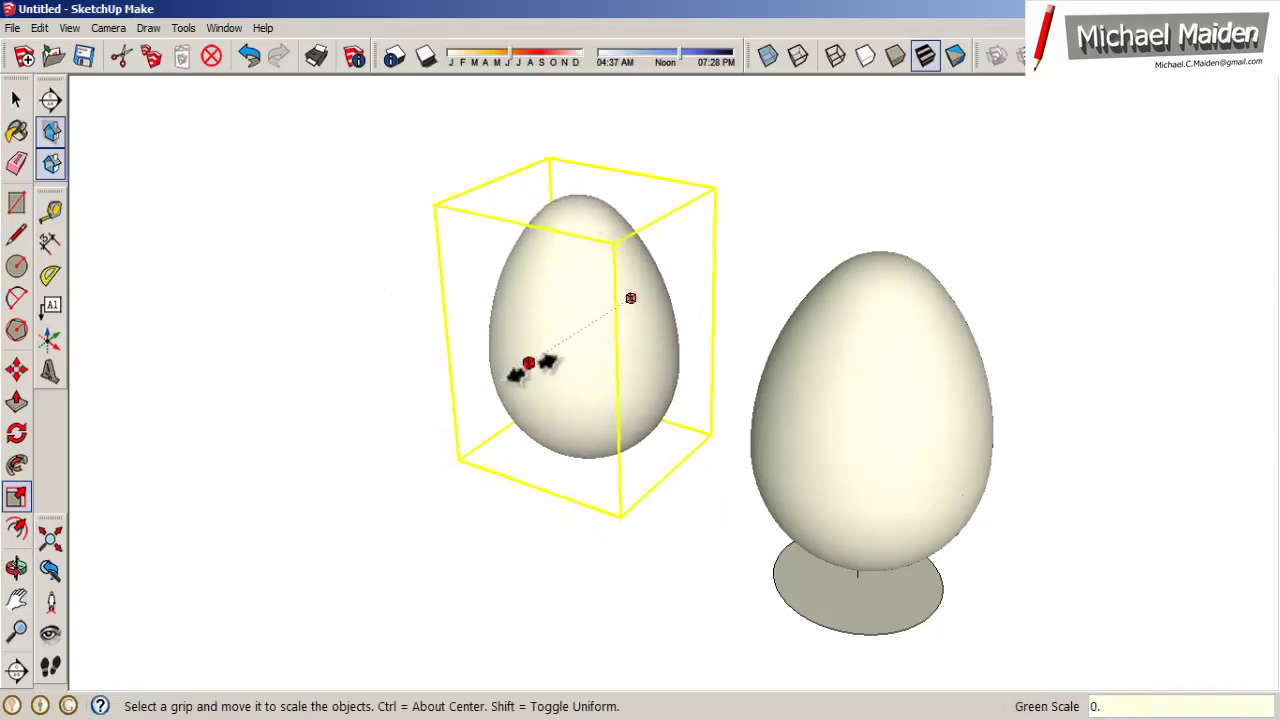
key("Return")
Step: Copy the scaled egg and shrink the third egg's height and width to 0.78
key("m")
left_click(575, 310)
key("ctrl")
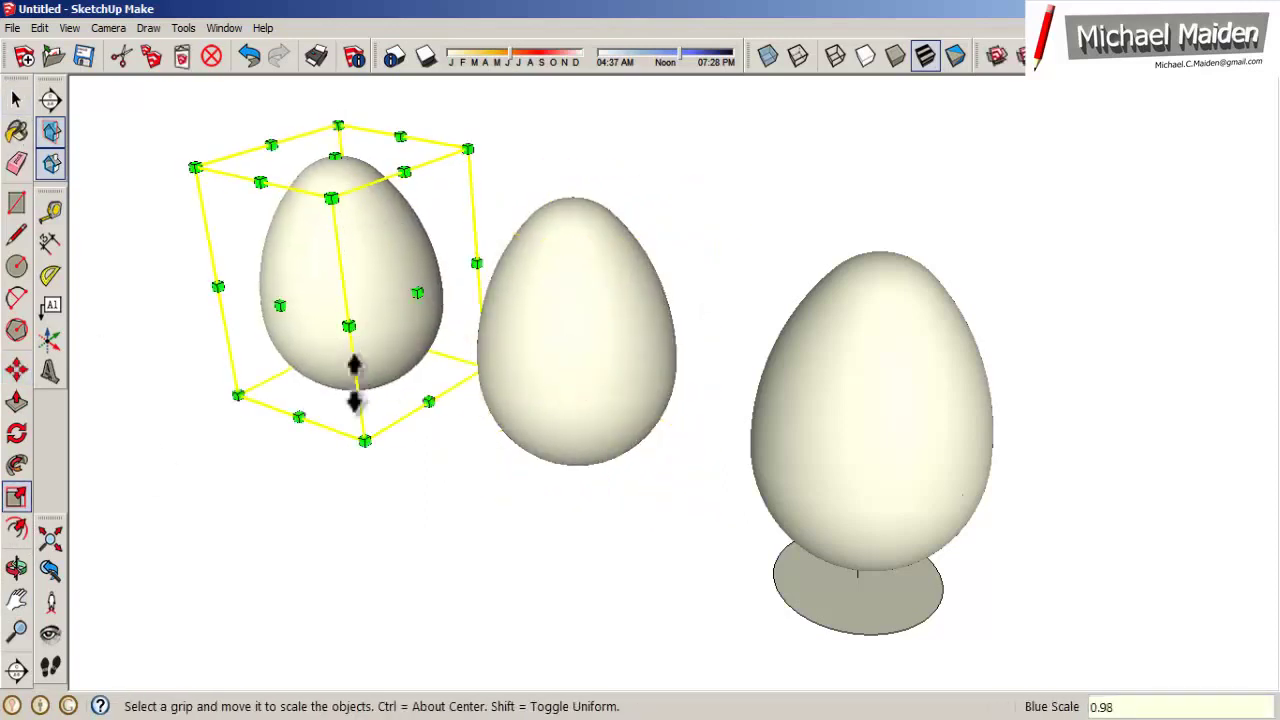
left_click(412, 292)
left_click(409, 246)
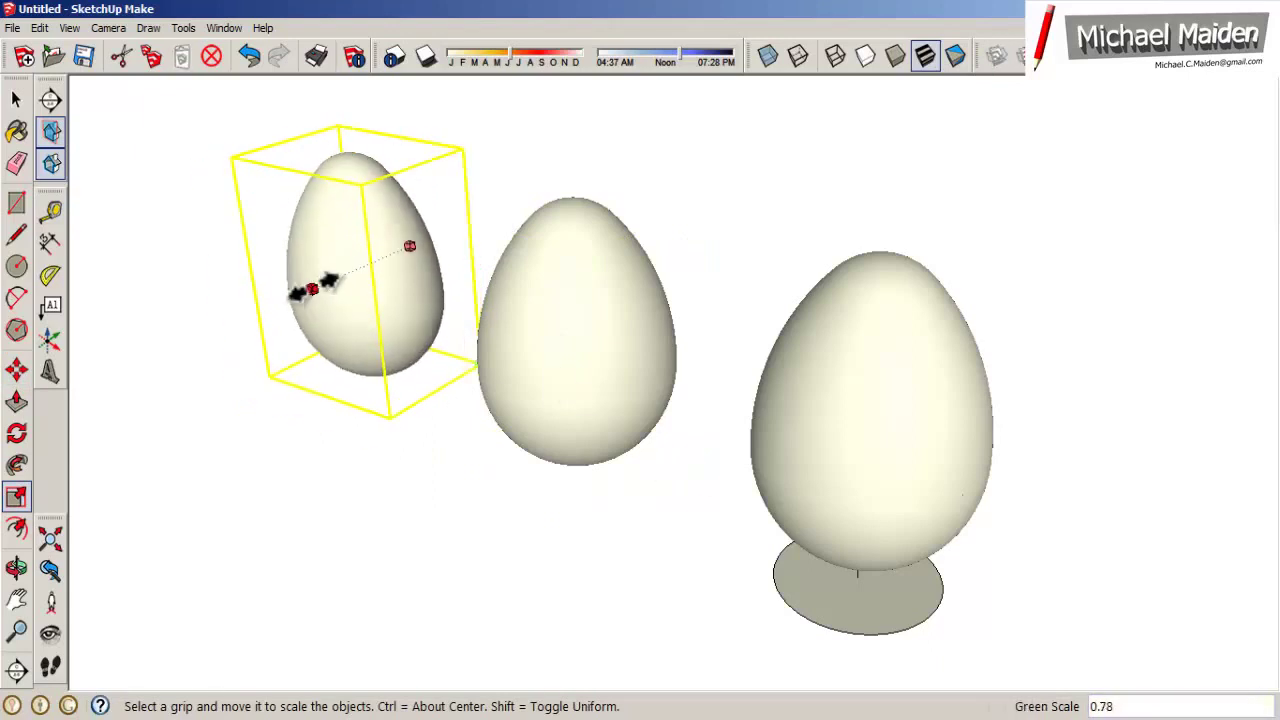
key("space")
Step: Move the smallest egg inside the original egg shell on the disc
key("m")
left_click(350, 280)
left_click(586, 343)
left_click(16, 600)
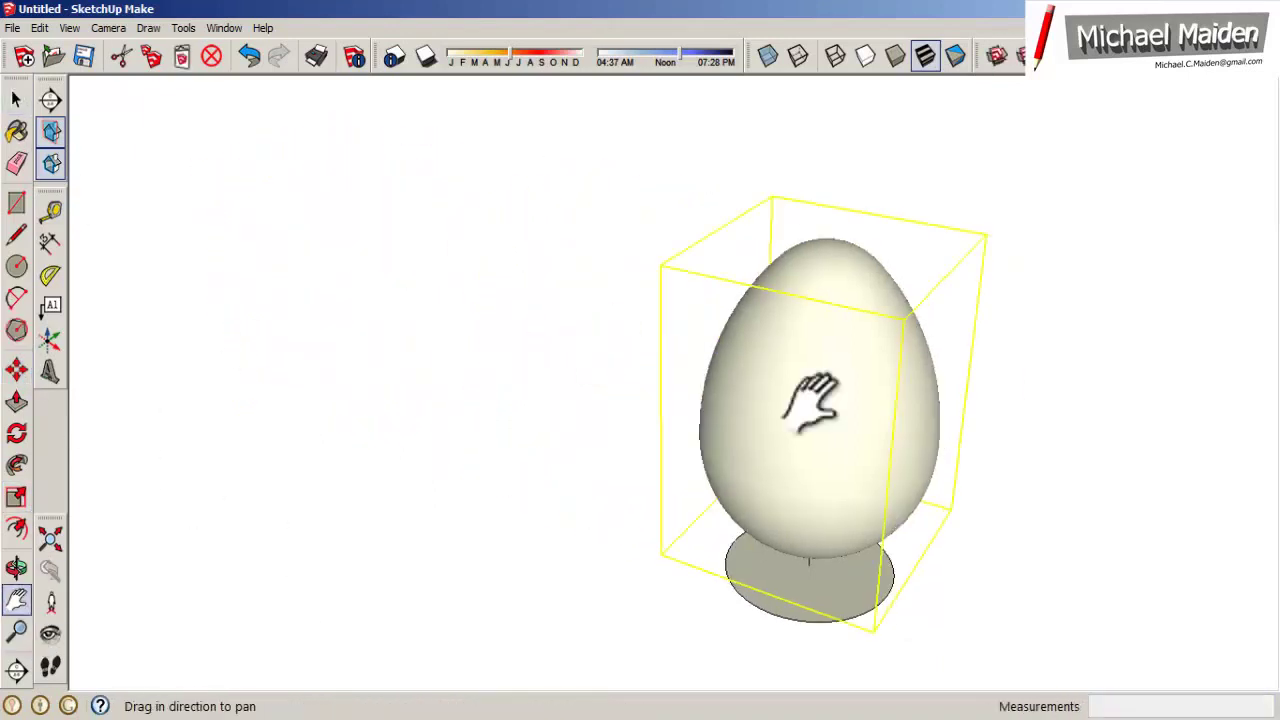
left_click_drag(800, 386, 706, 390)
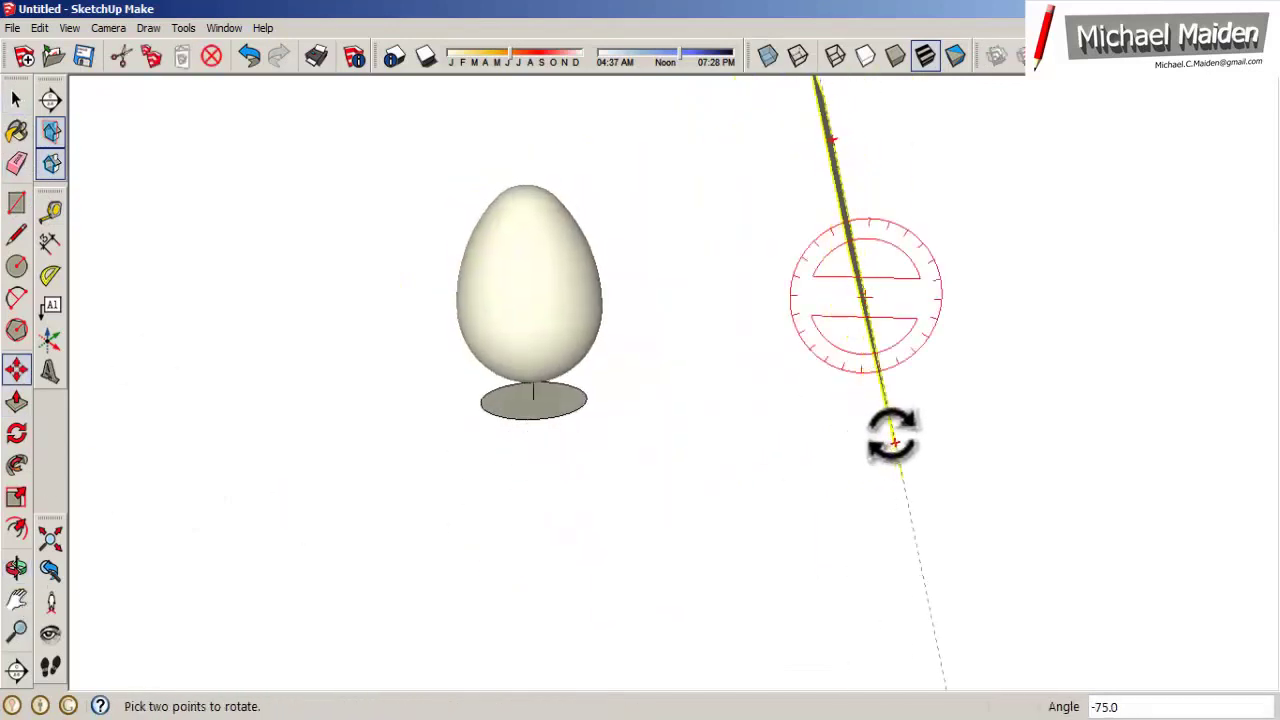
Step: Place the -75° tilted slab through the egg and orbit for a broadside view
left_click(468, 360)
middle_click(470, 402)
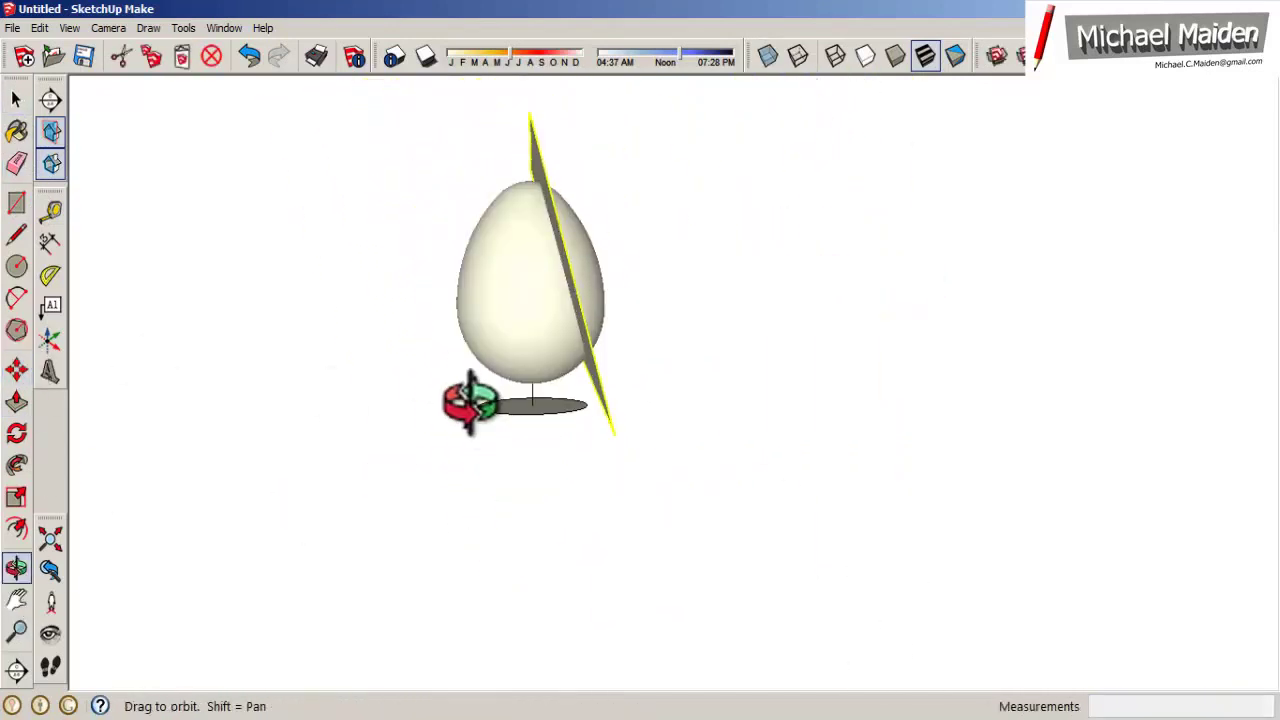
middle_click_drag(590, 400, 340, 445)
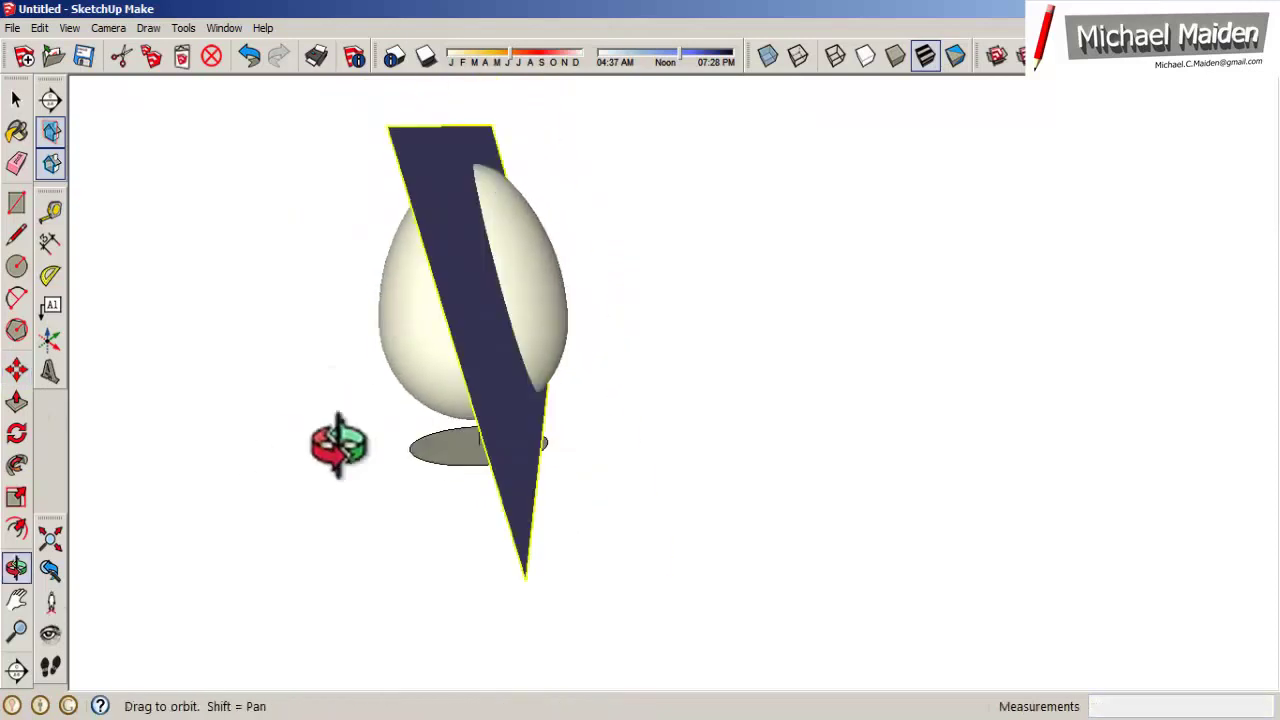
type("5")
key("space")
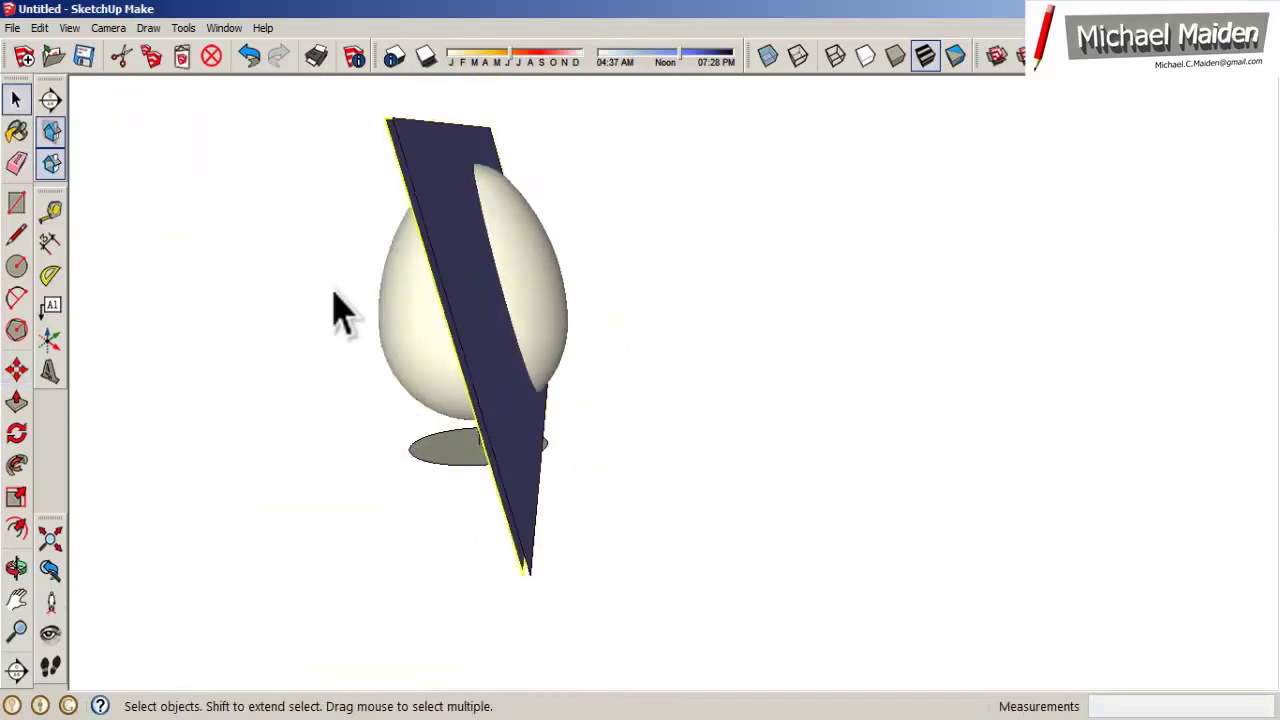
key("ctrl+v")
key("Escape")
middle_click_drag(177, 531, 29, 586)
Step: Explode the egg group into loose geometry
right_click(675, 300)
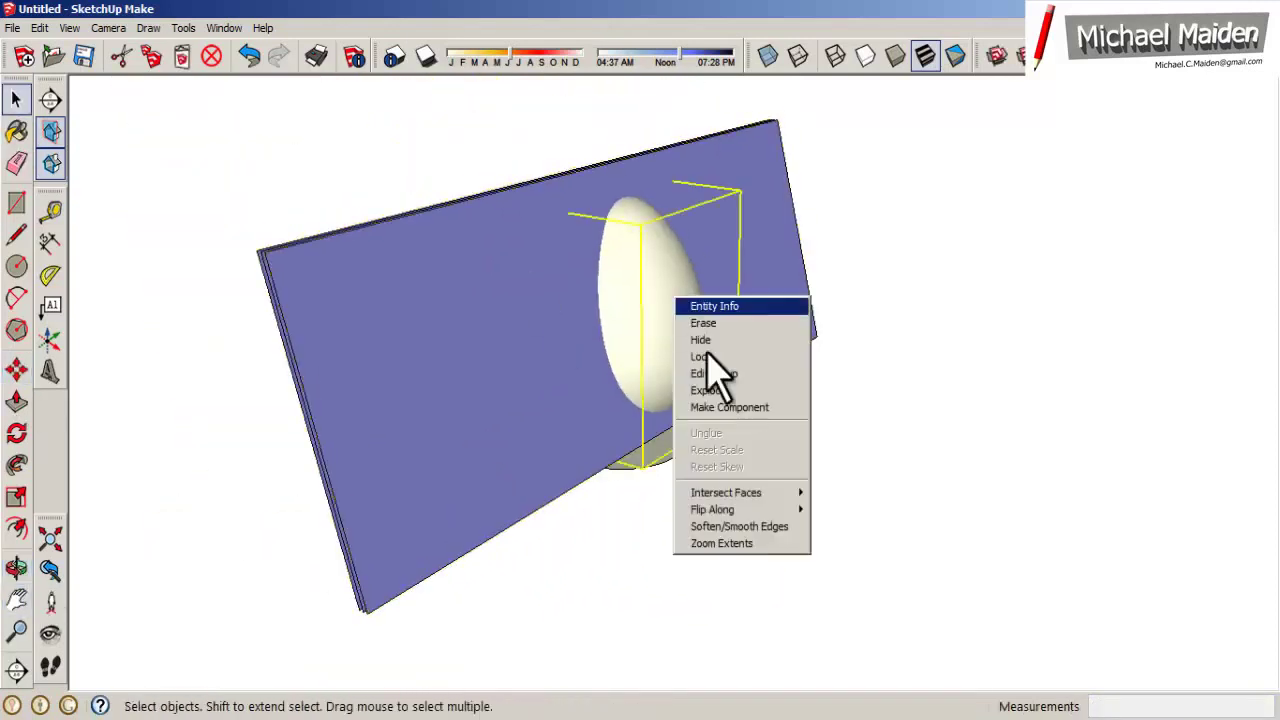
left_click(705, 390)
right_click(531, 322)
left_click(700, 428)
right_click(656, 316)
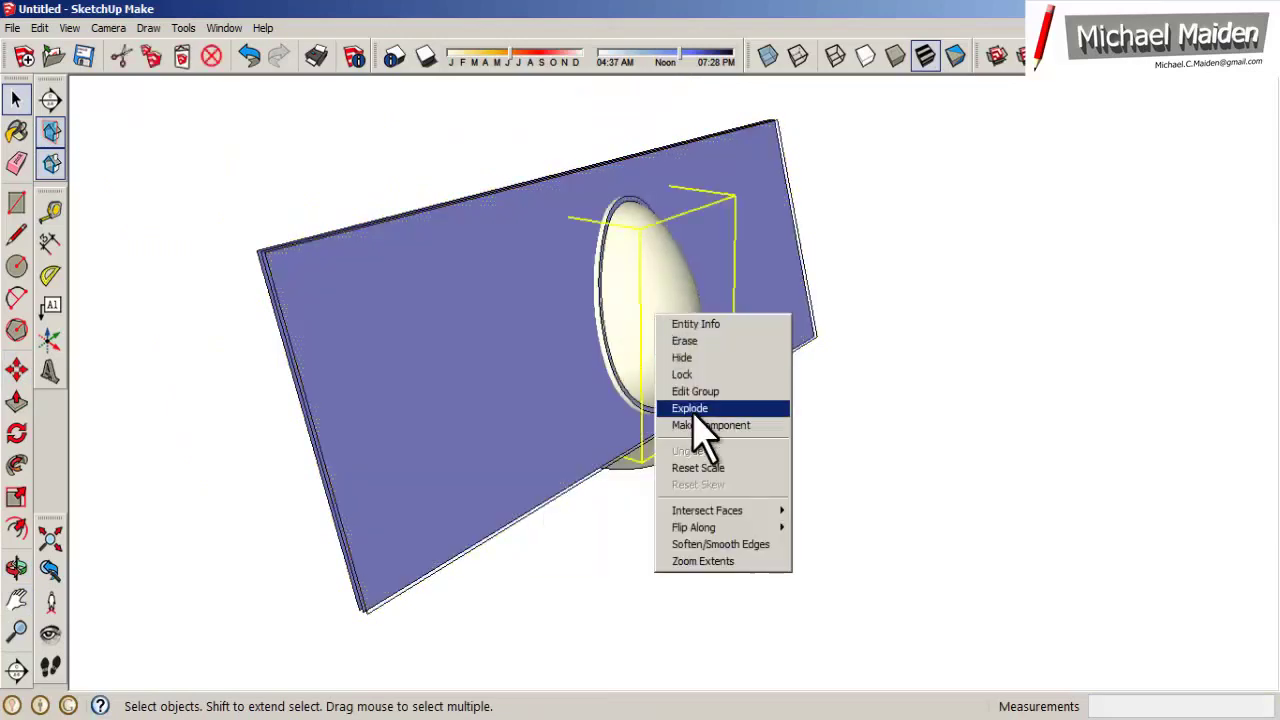
left_click(668, 410)
right_click(666, 337)
right_click(645, 282)
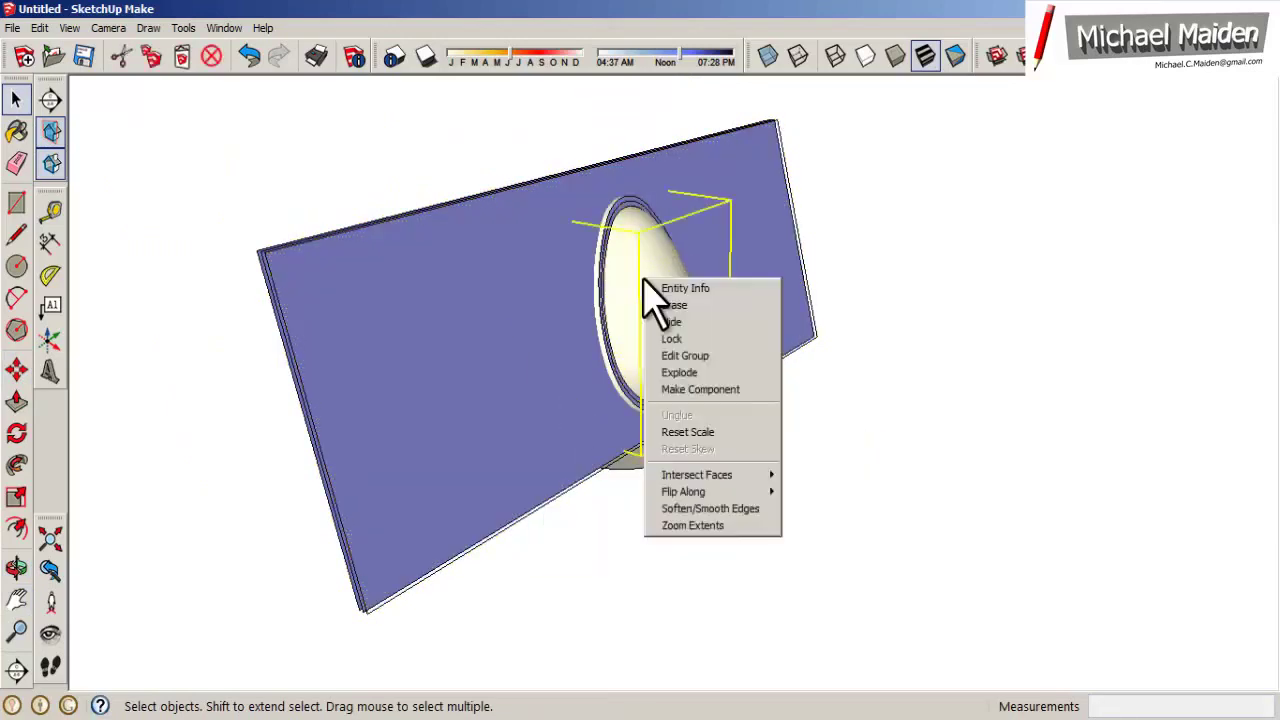
left_click(686, 376)
Step: Intersect the egg faces with the whole model so the slab slices the egg
right_click(664, 312)
key("Escape")
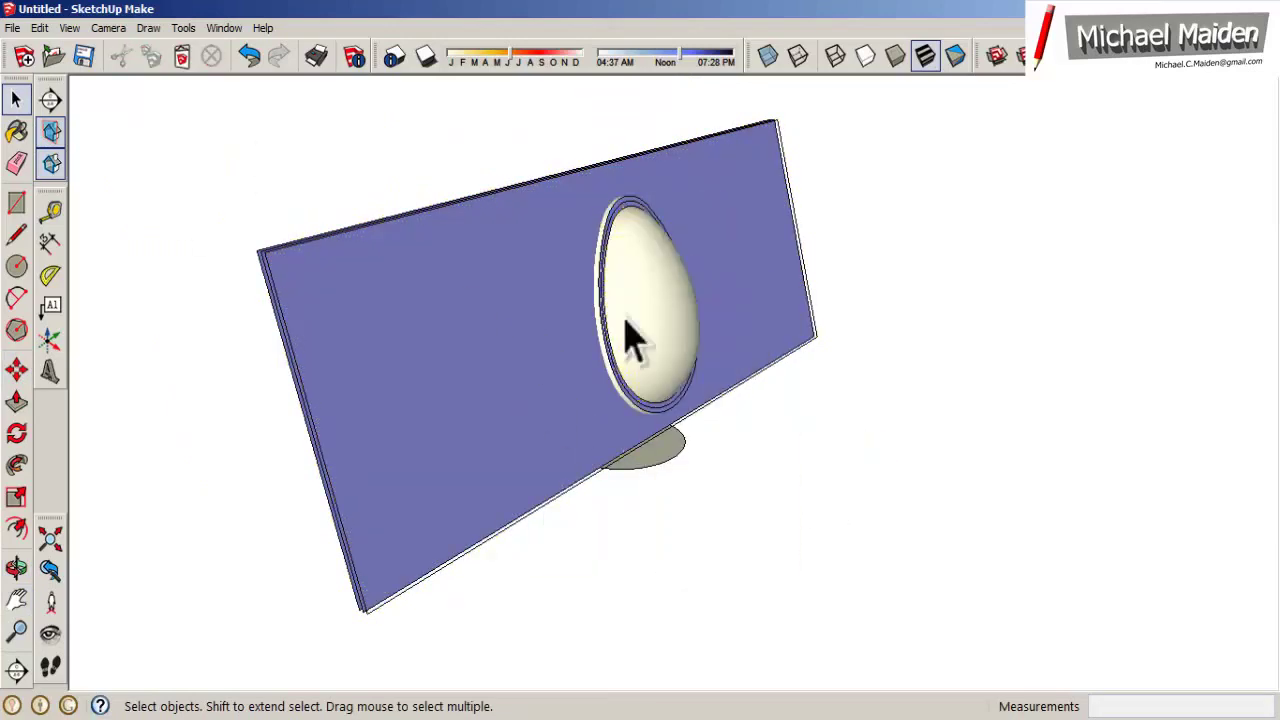
right_click(660, 310)
left_click(830, 414)
scroll(447, 345, "up", 2)
right_click(470, 320)
left_click(623, 514)
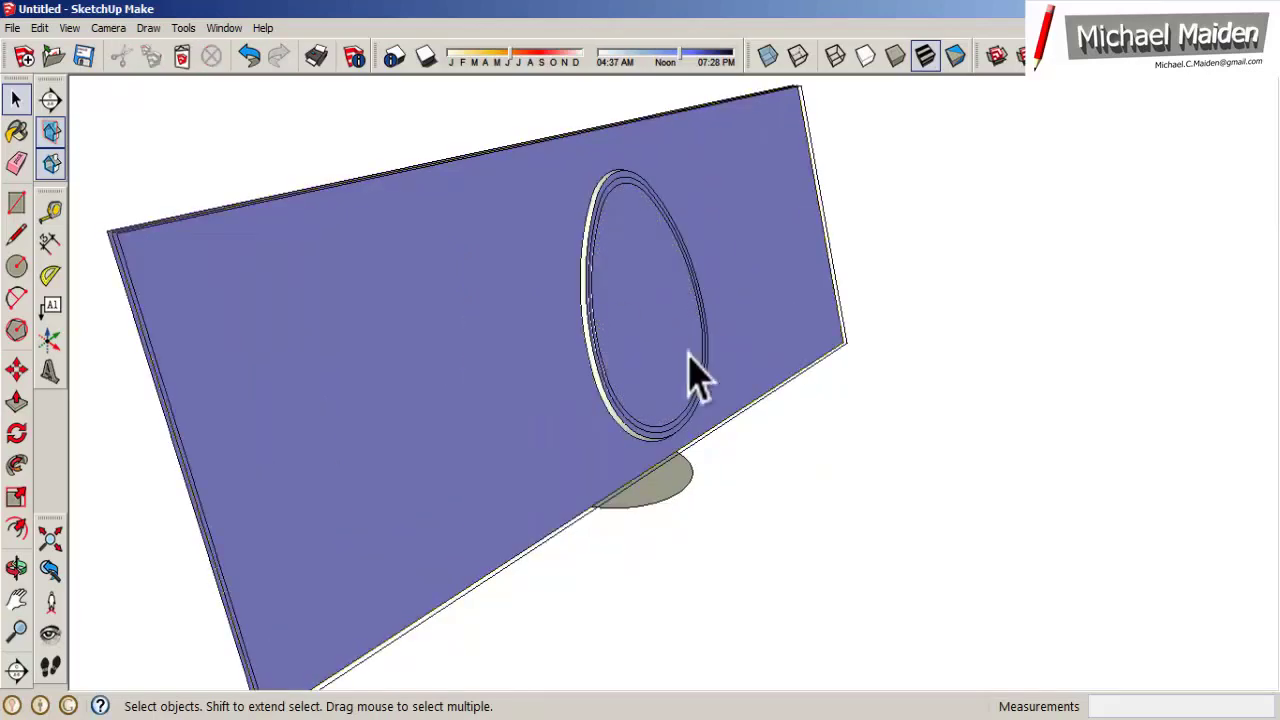
scroll(694, 371, "up", 5)
scroll(640, 484, "up", 1)
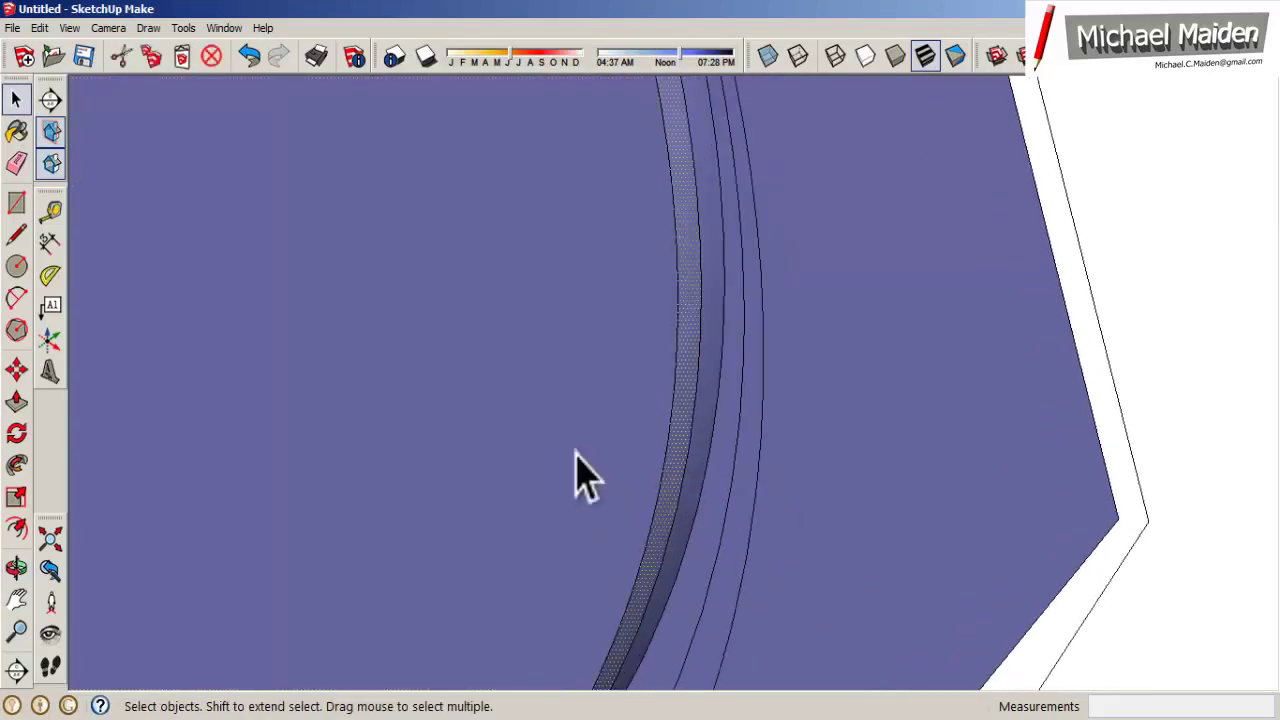
Step: Select the egg's connected interior geometry and reverse its faces from blue to cream
left_click(708, 510)
middle_click_drag(700, 480, 557, 400)
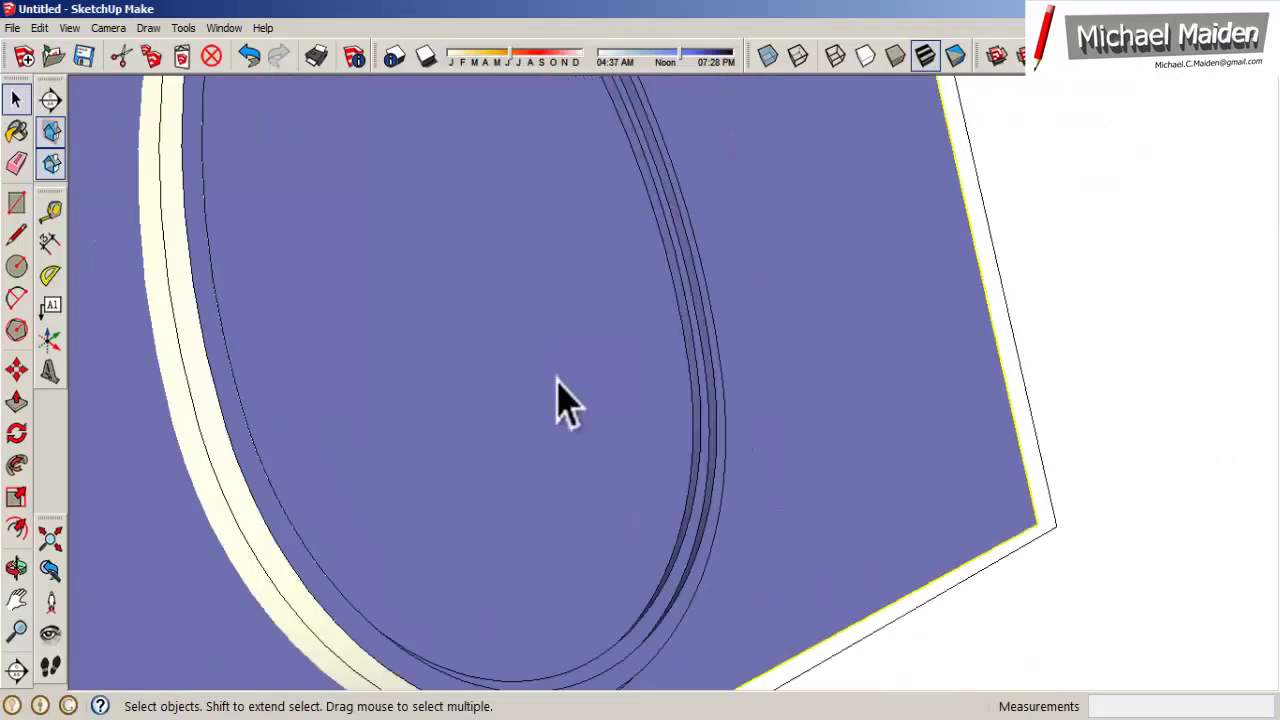
scroll(557, 400, "down", 3)
right_click(772, 330)
left_click(935, 437)
right_click(785, 330)
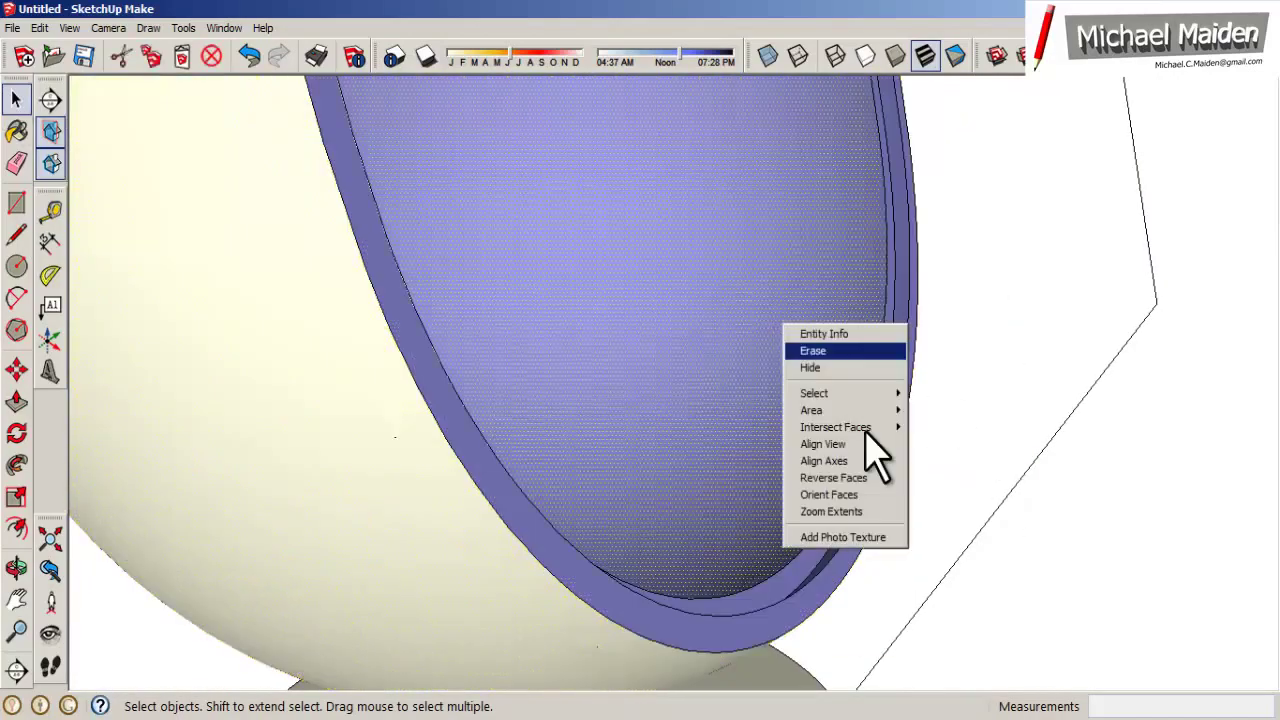
left_click(833, 477)
Step: Erase the large cutting plane and orbit around the hollow egg chair
right_click(868, 455)
left_click(900, 643)
mouse_move(606, 380)
middle_mouse_down()
mouse_move(1208, 340)
mouse_move(709, 434)
middle_mouse_up()
Step: Erase the plane's leftover edge lines and orbit to a front view of the chair
key("e")
left_click(943, 429)
middle_click_drag(943, 429, 340, 308)
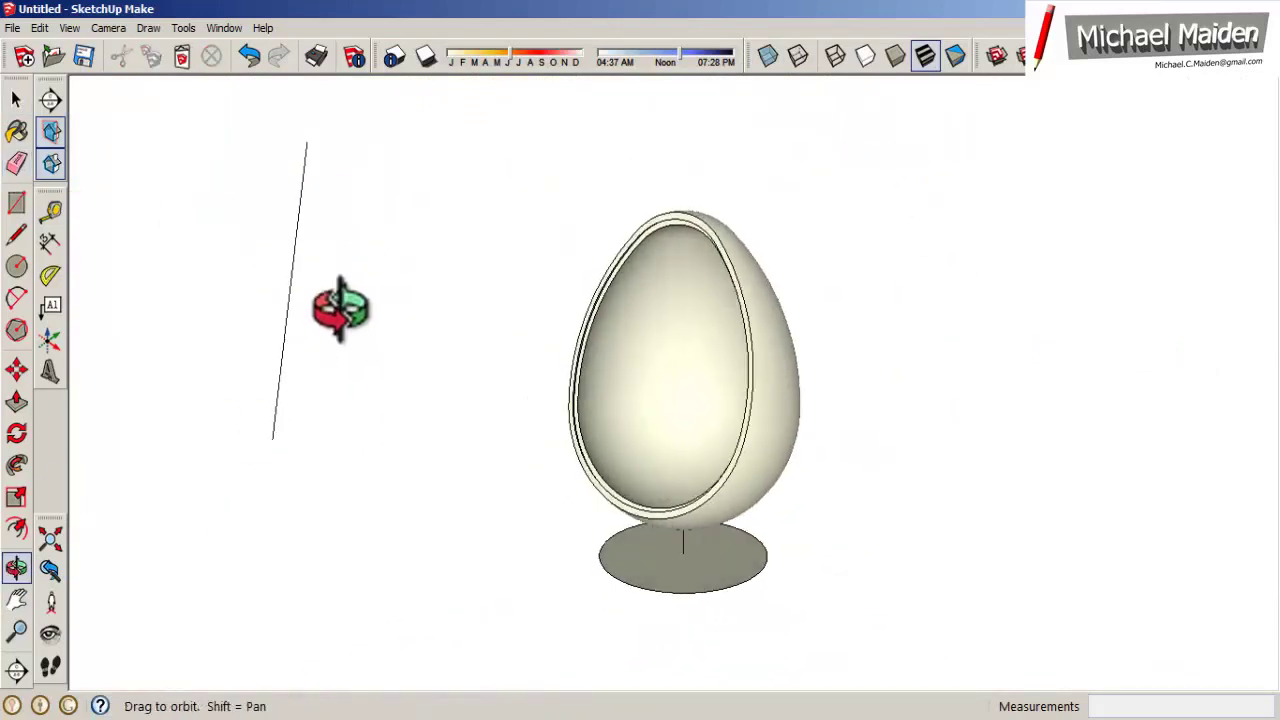
mouse_move(1043, 471)
left_mouse_down()
mouse_move(519, 228)
mouse_move(55, 235)
left_mouse_up()
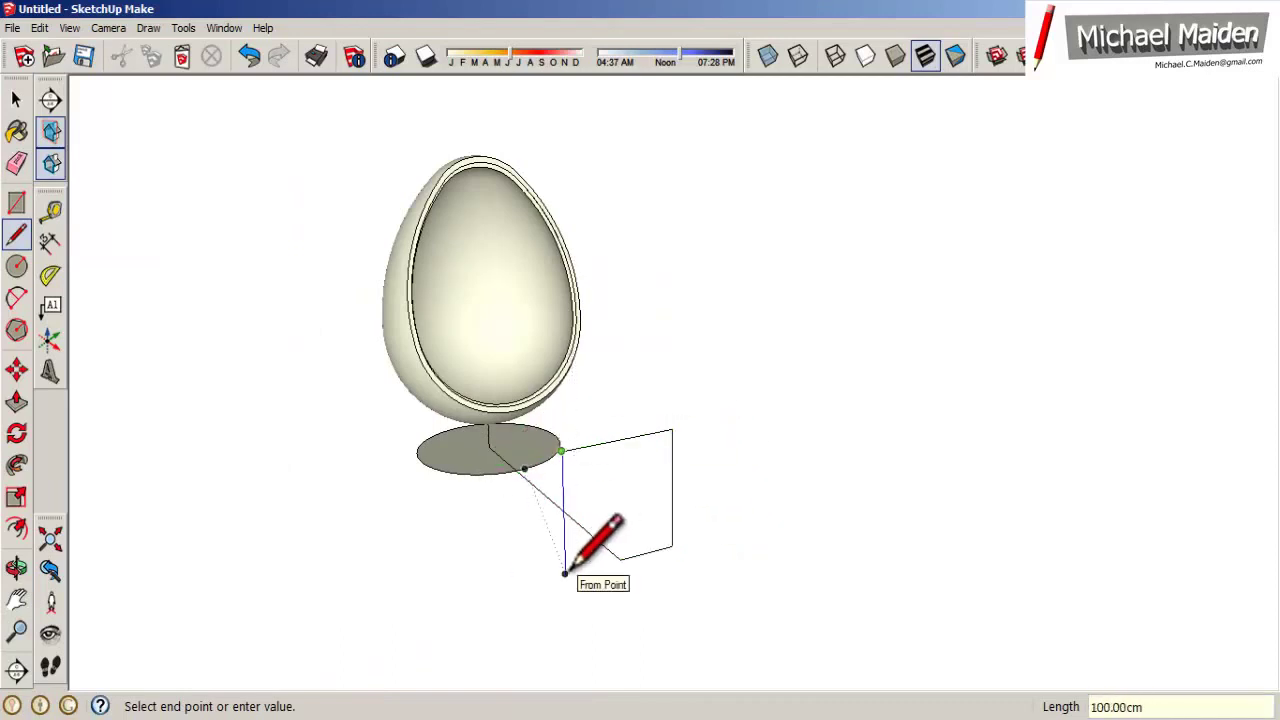
Step: Draw the box's panel faces with lines along the green and vertical axes
left_click(565, 573)
middle_click_drag(565, 573, 682, 507)
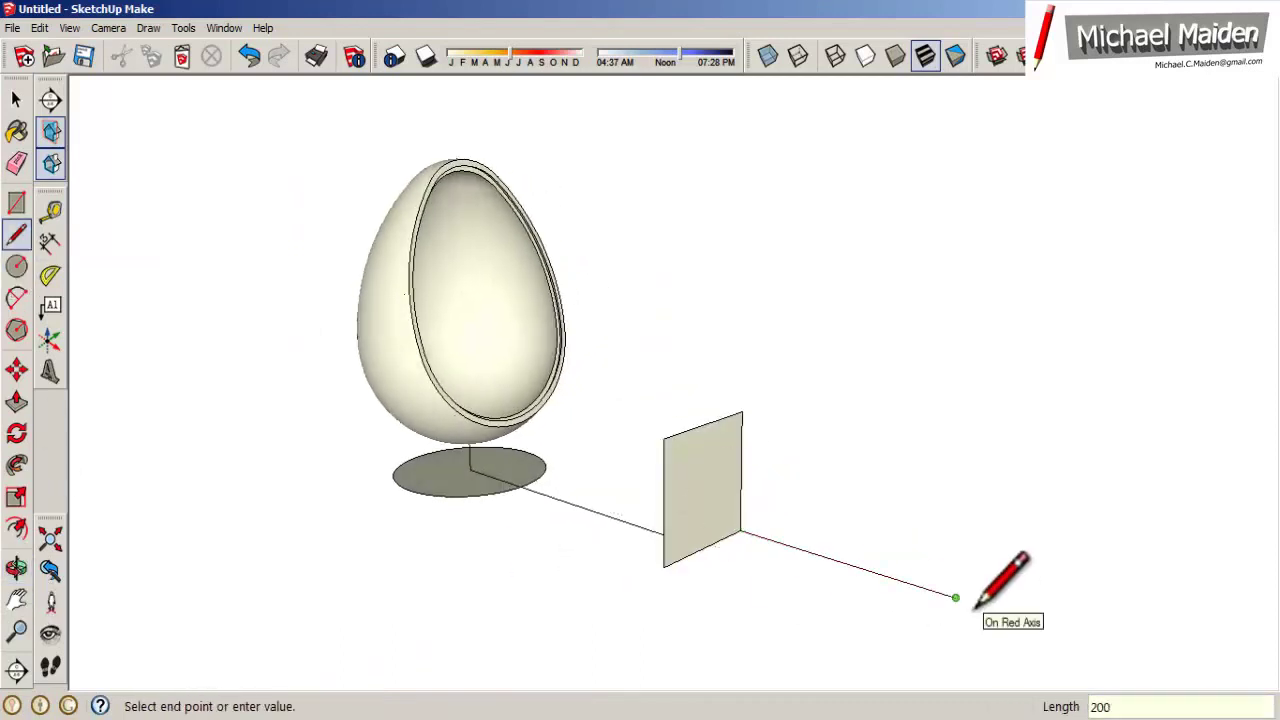
left_click(830, 403)
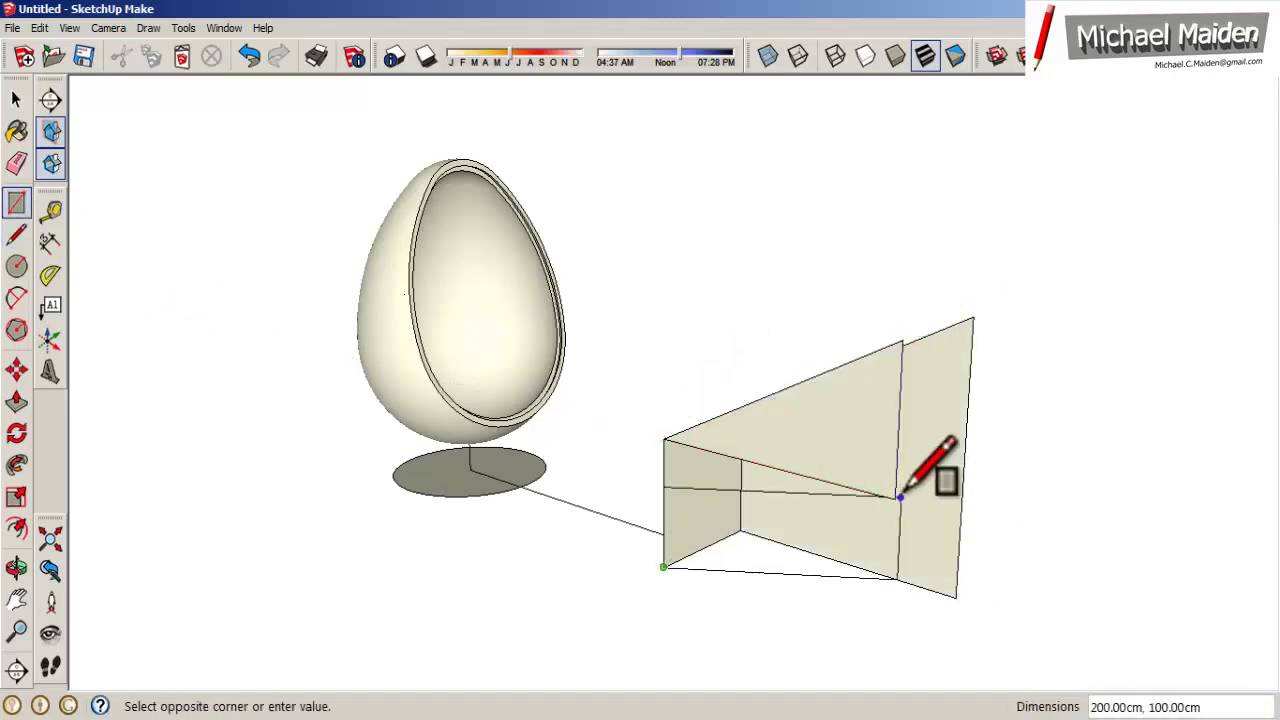
key("o")
left_click_drag(889, 574, 729, 543)
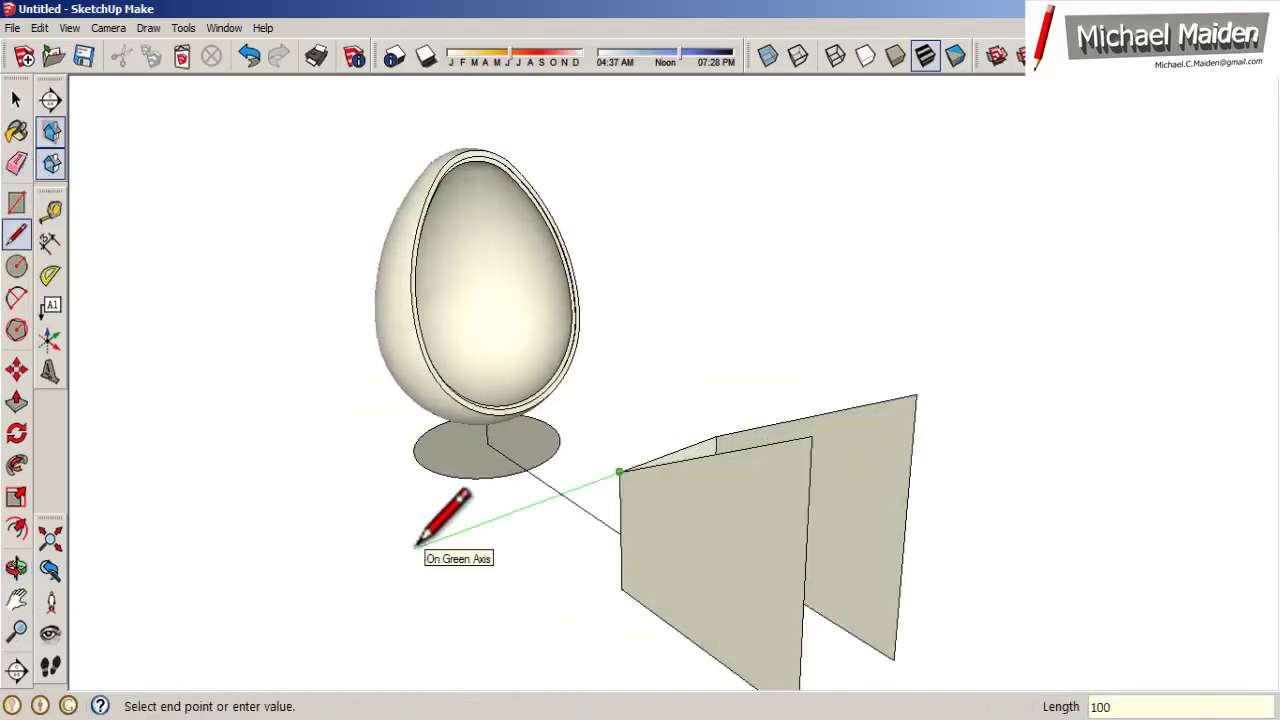
left_click(508, 512)
left_click(510, 345)
scroll(749, 206, "down", 3)
scroll(765, 378, "up", 4)
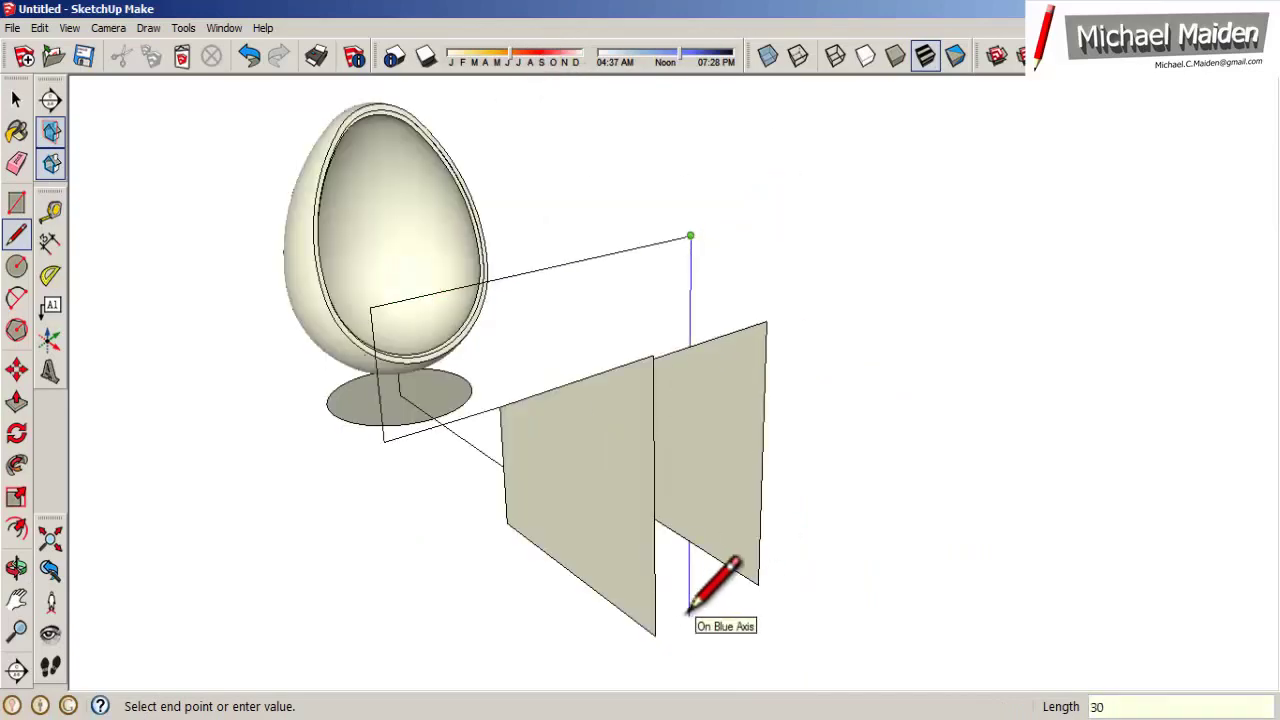
left_click(370, 308)
Step: Push/Pull the new panel into a solid slab
key("o")
left_click_drag(400, 288, 200, 230)
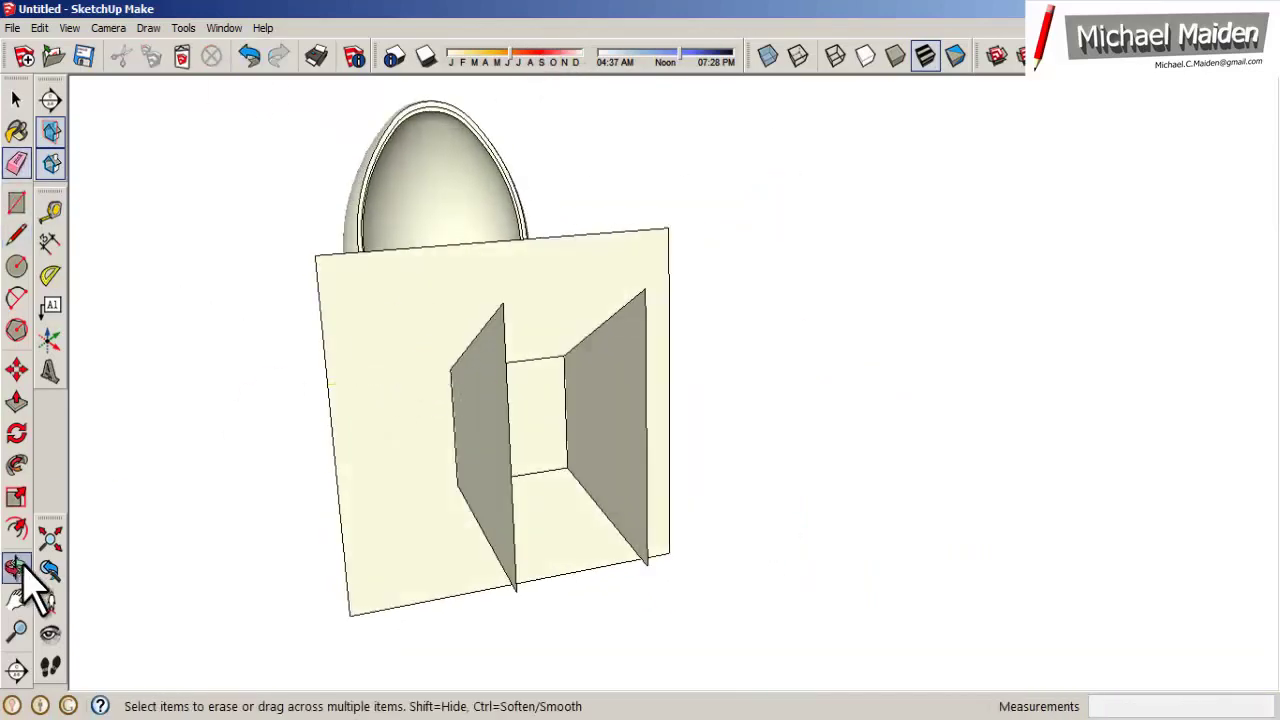
left_click(16, 568)
key("p")
mouse_move(471, 443)
left_mouse_down()
mouse_move(351, 329)
mouse_move(531, 337)
mouse_move(1012, 400)
left_mouse_up()
Step: Select the whole box shape and orbit in closer to inspect it
key("o")
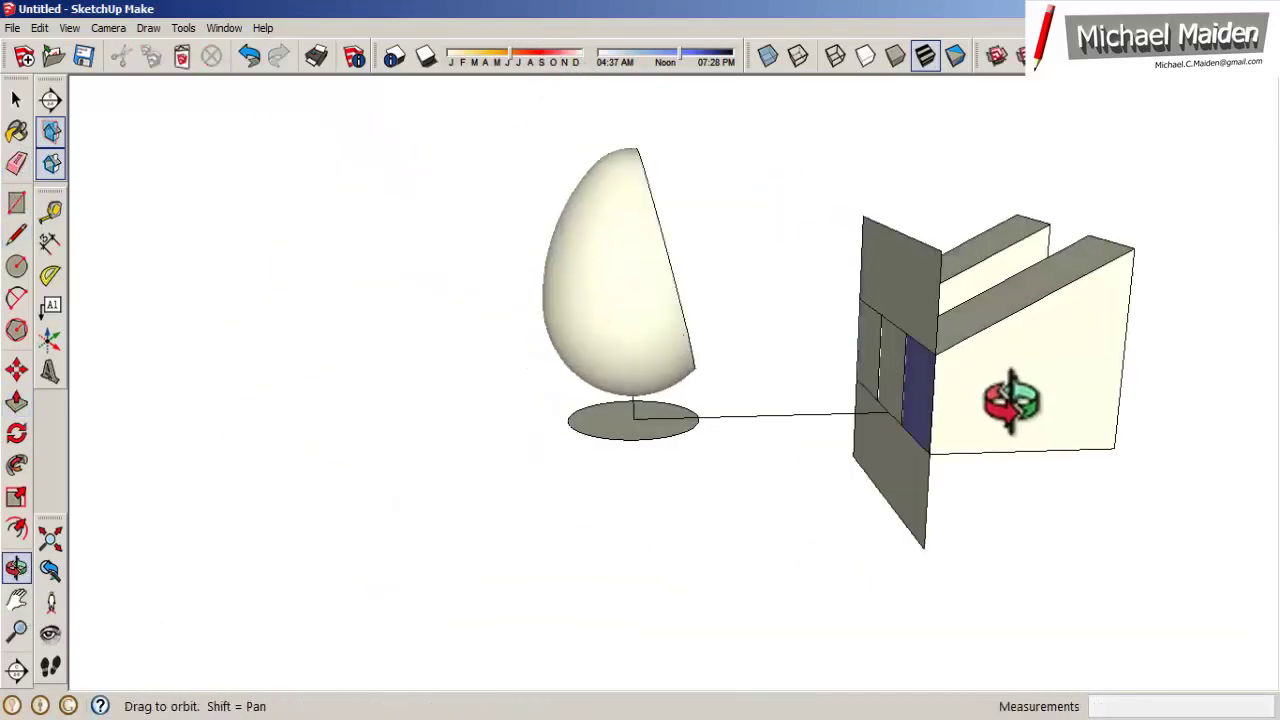
key("space")
middle_click_drag(957, 414, 903, 514)
left_click_drag(803, 207, 1130, 600)
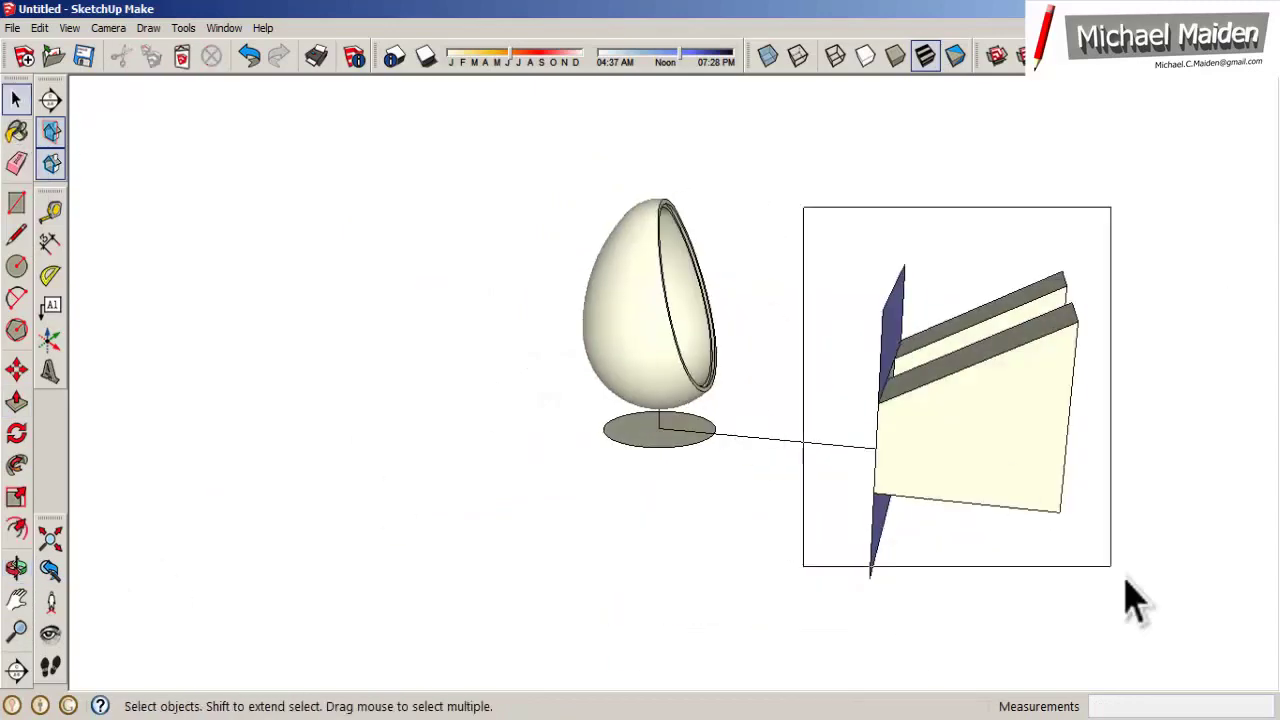
middle_click_drag(1130, 600, 14, 600)
middle_click_drag(480, 400, 543, 363)
scroll(563, 434, "up", 3)
middle_click_drag(563, 434, 430, 445)
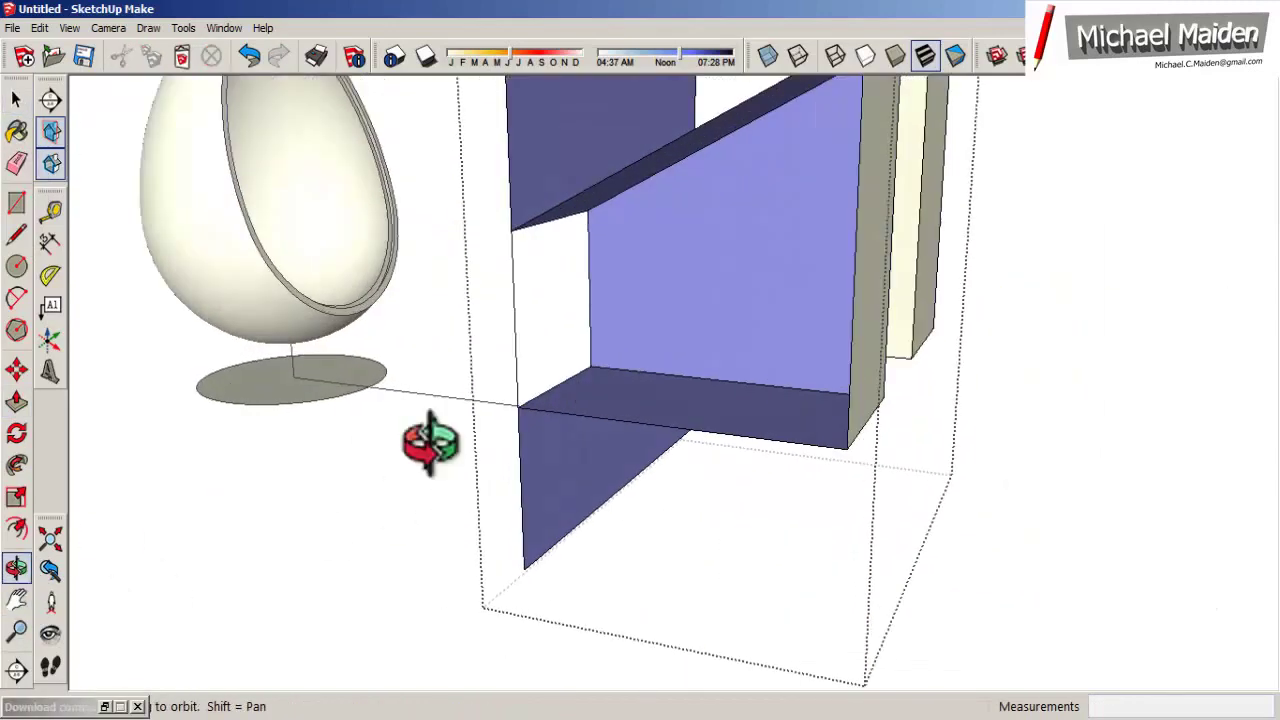
left_click_drag(430, 445, 462, 309)
Step: Draw lines from the panels' top corners to outline the slanted top
key("l")
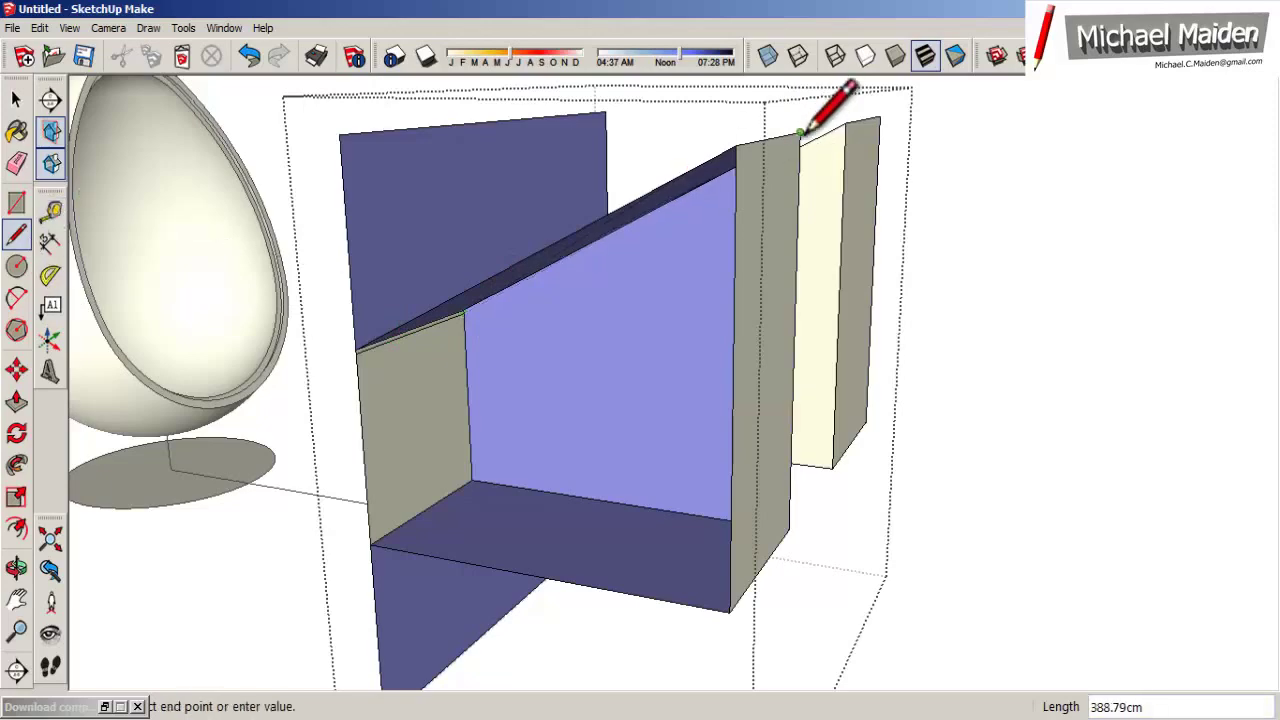
left_click(360, 325)
key("space")
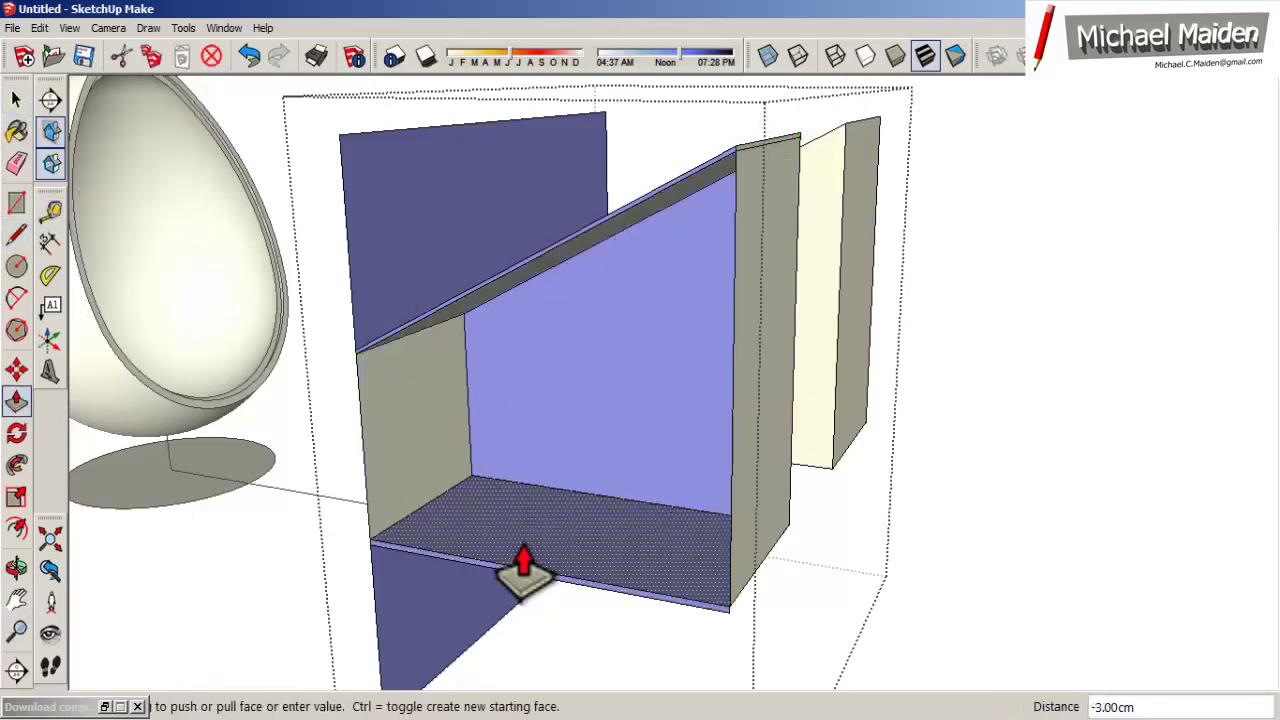
middle_click_drag(557, 343, 423, 420)
left_click(16, 233)
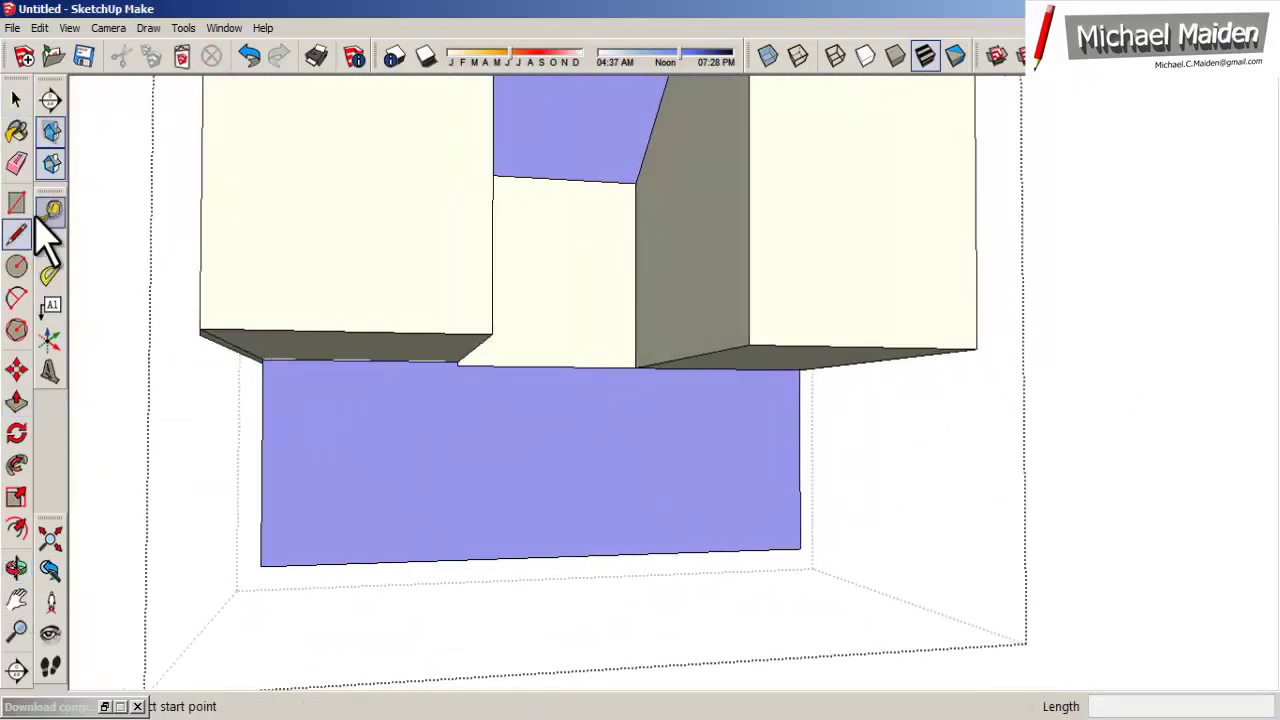
mouse_move(180, 420)
middle_mouse_down()
mouse_move(314, 451)
mouse_move(97, 90)
middle_mouse_up()
key("l")
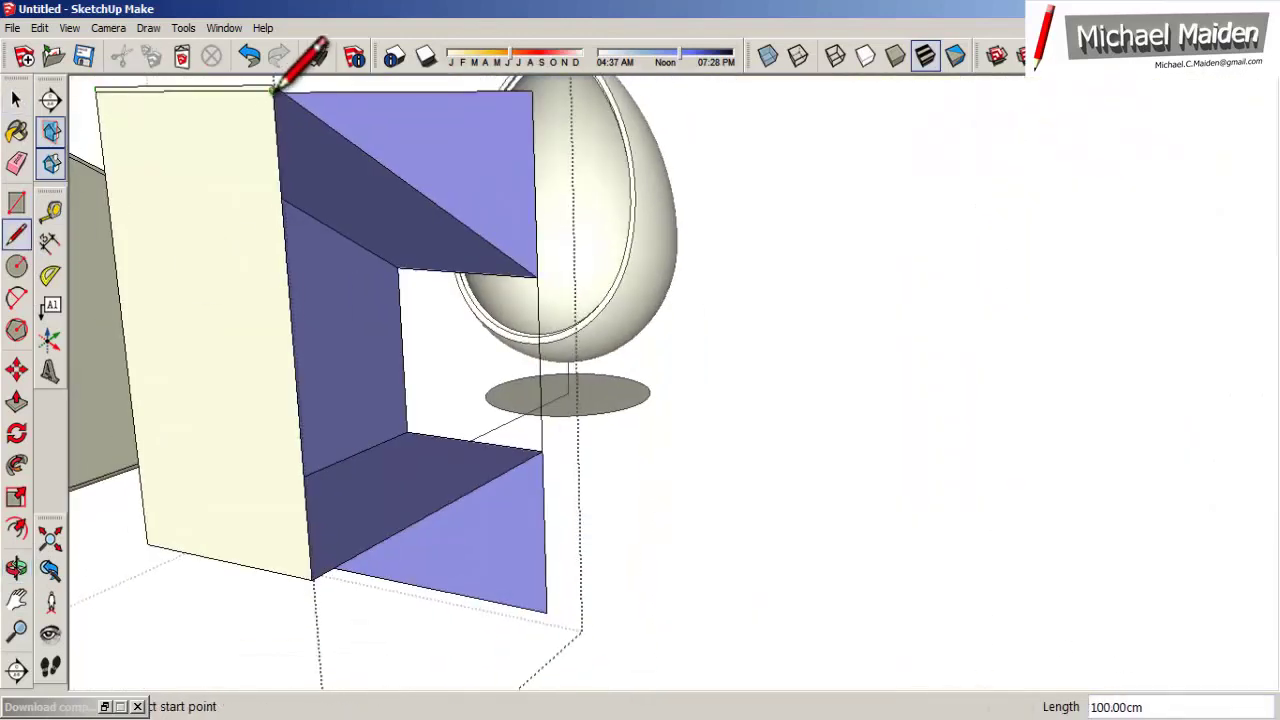
left_click(537, 281)
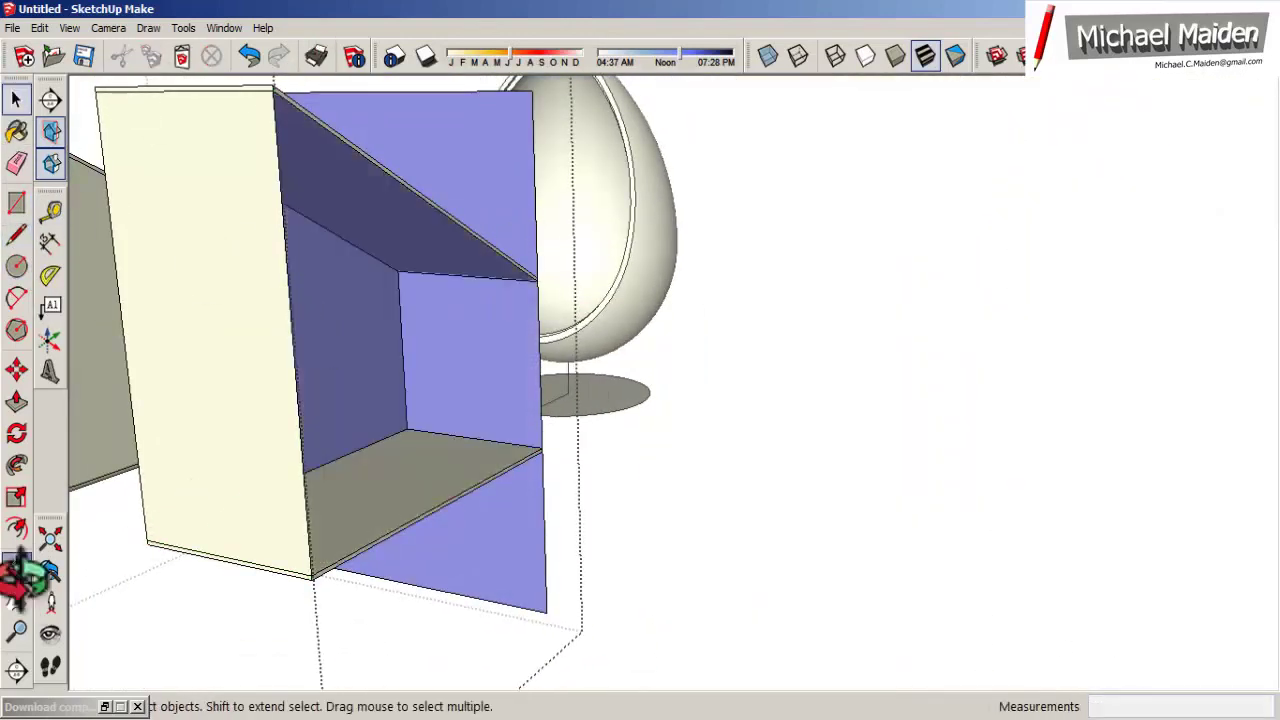
middle_click_drag(541, 449, 765, 497)
Step: Move the box so it sits to the right of the egg chair
left_click(754, 422)
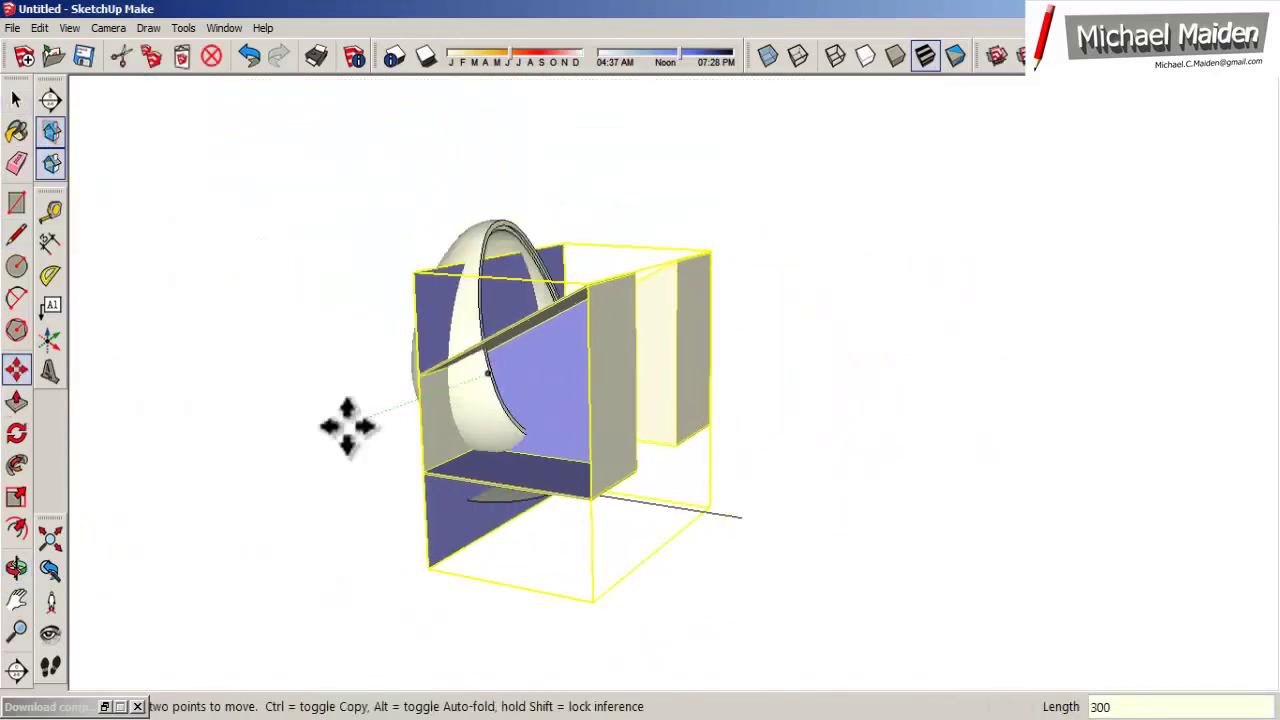
mouse_move(346, 423)
middle_mouse_down()
mouse_move(380, 249)
mouse_move(499, 322)
middle_mouse_up()
mouse_move(20, 600)
middle_mouse_down()
mouse_move(651, 417)
mouse_move(249, 257)
mouse_move(643, 214)
mouse_move(487, 33)
mouse_move(394, 366)
middle_mouse_up()
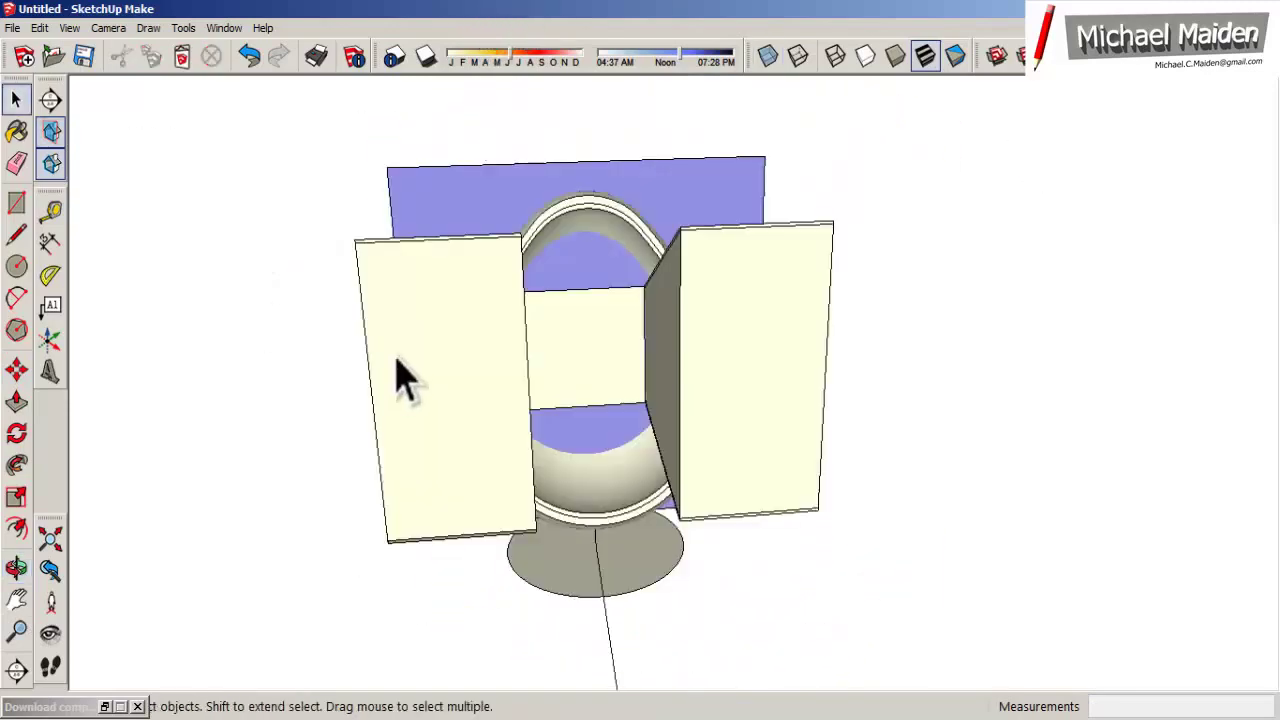
right_click(405, 350)
left_click(580, 545)
key("m")
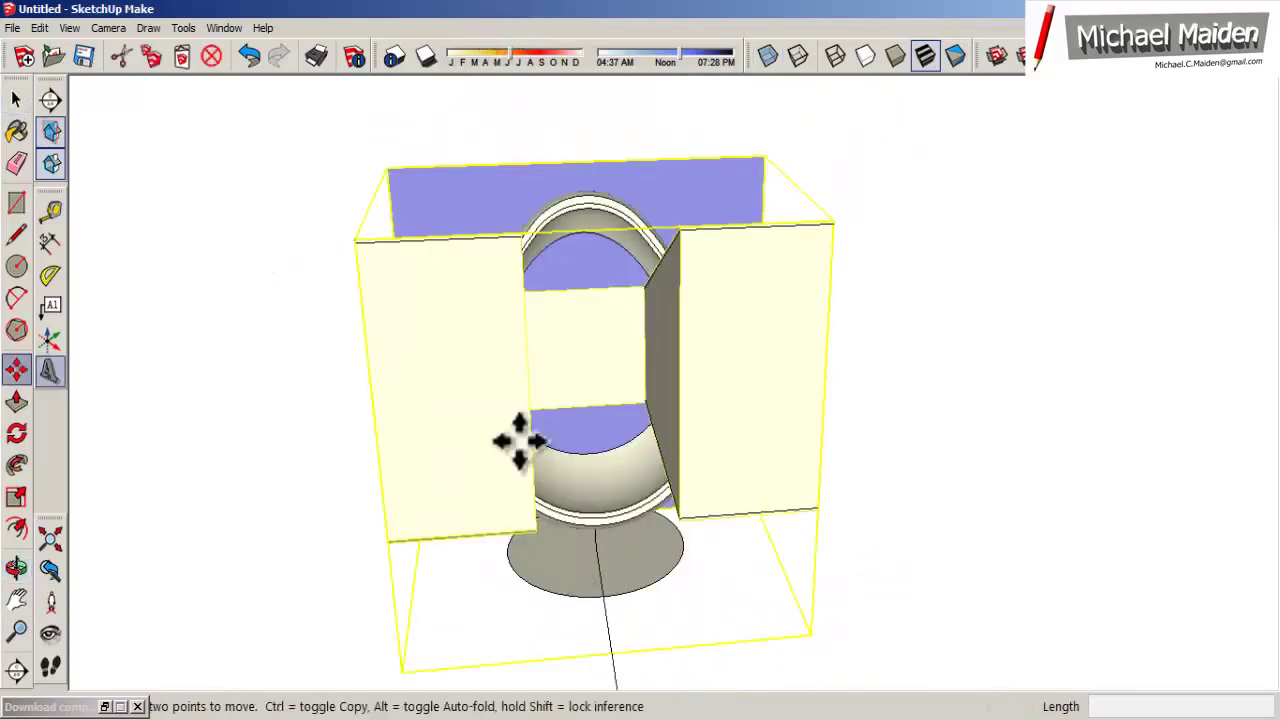
left_click(514, 434)
left_click(910, 420)
middle_click_drag(910, 420, 15, 160)
Step: Place a copy of the blue back panel 40 units into the egg's interior
left_click(16, 98)
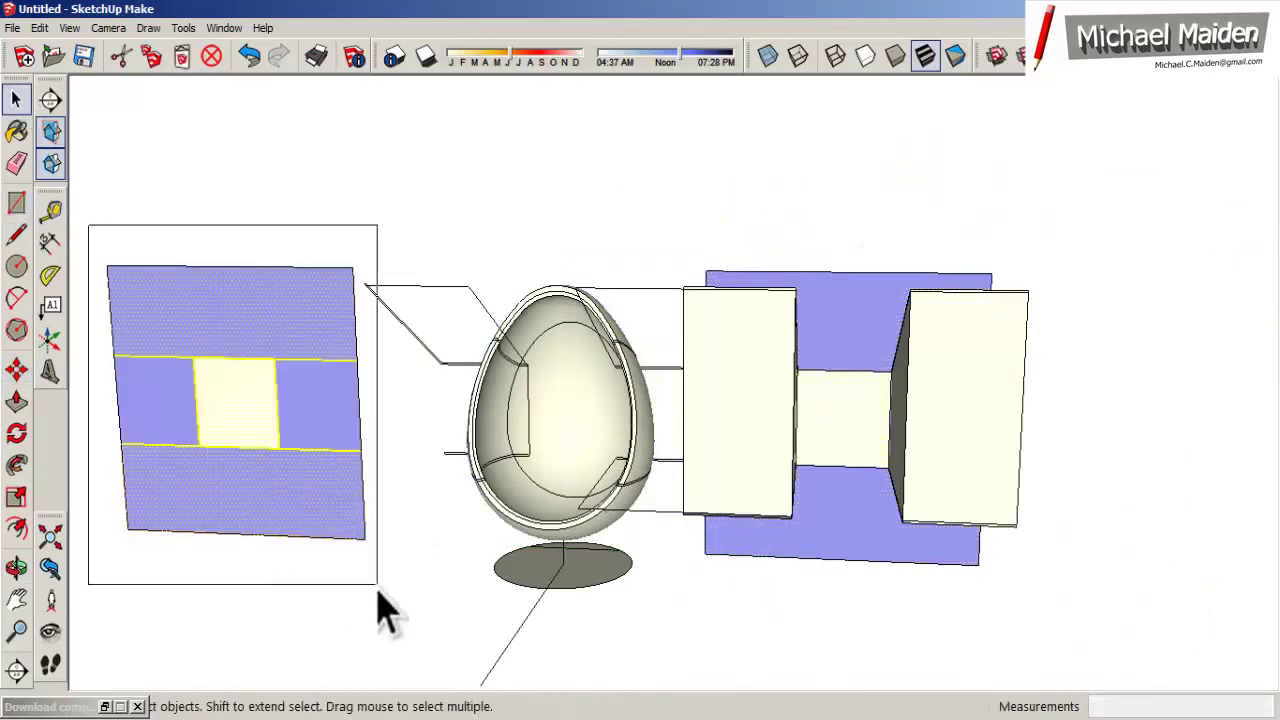
left_click(540, 445)
type("40")
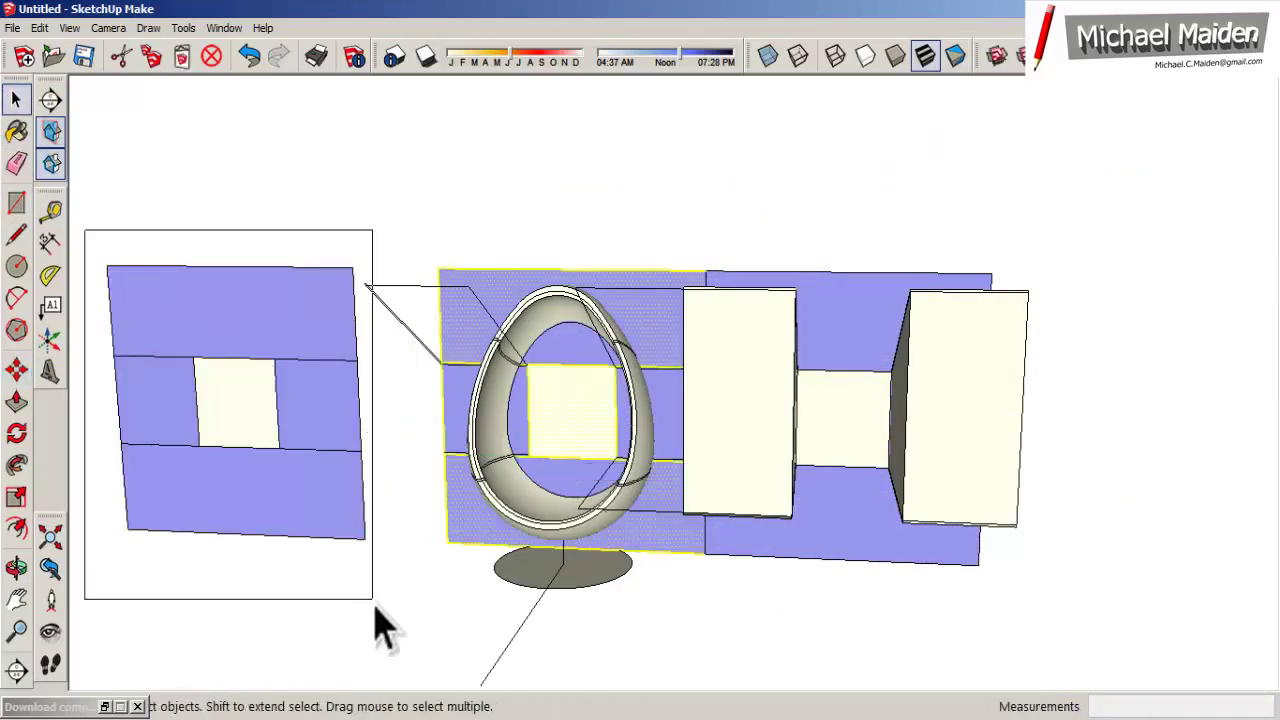
middle_click_drag(337, 543, 477, 466)
Step: Erase the square panel's extra lines inside the egg, undoing one mistaken erase, leaving the cream oval face
scroll(600, 420, "up", 3)
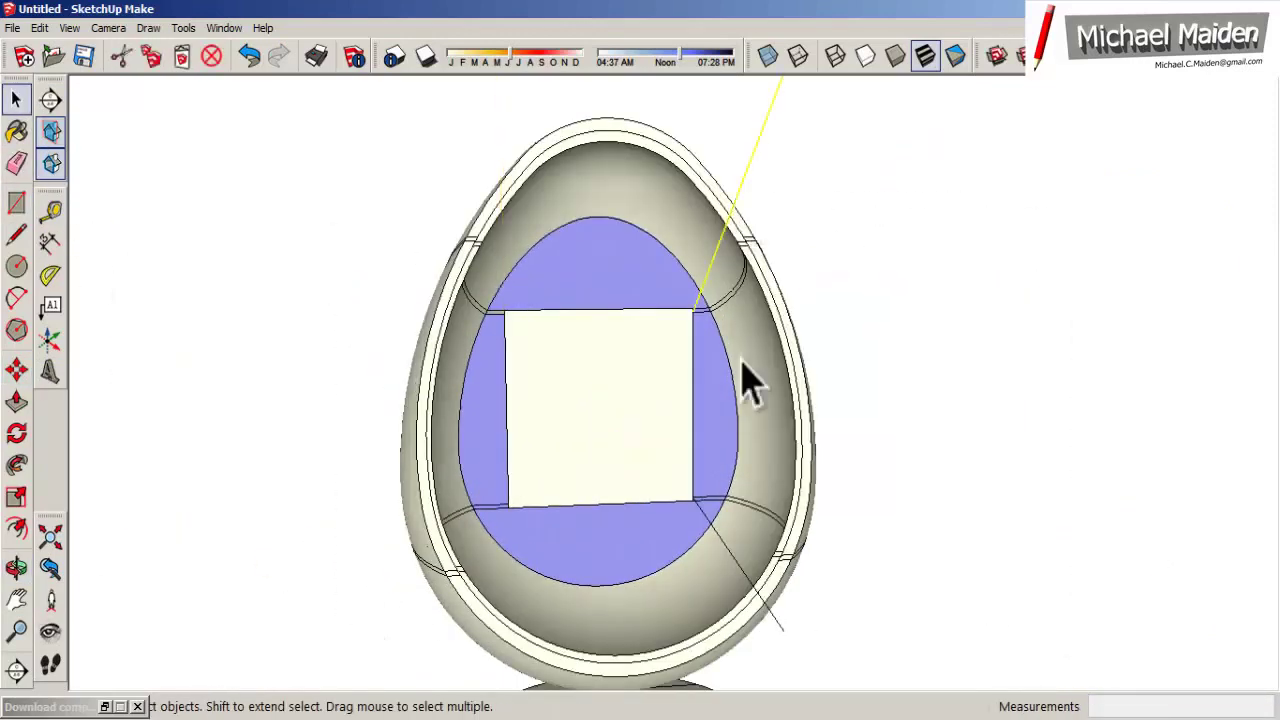
scroll(715, 515, "up", 2)
left_click_drag(680, 288, 437, 257)
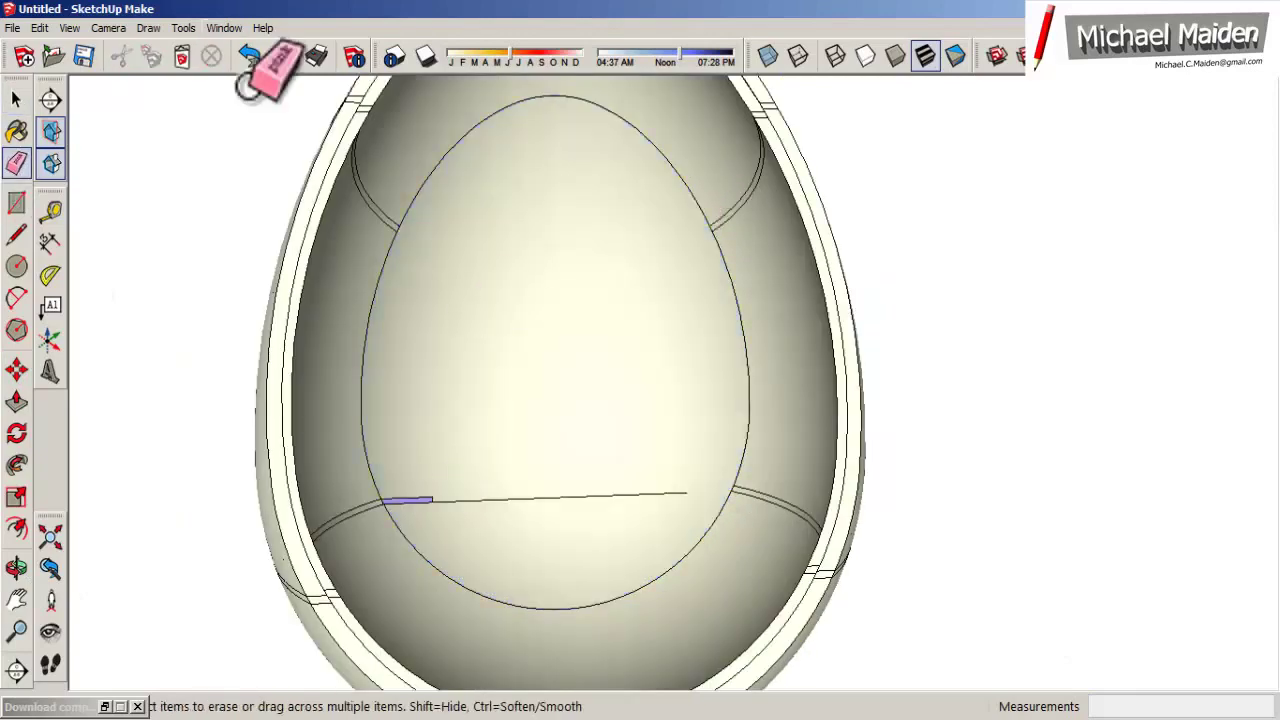
left_click(249, 56)
left_click(16, 234)
scroll(380, 190, "up", 5)
scroll(410, 220, "down", 5)
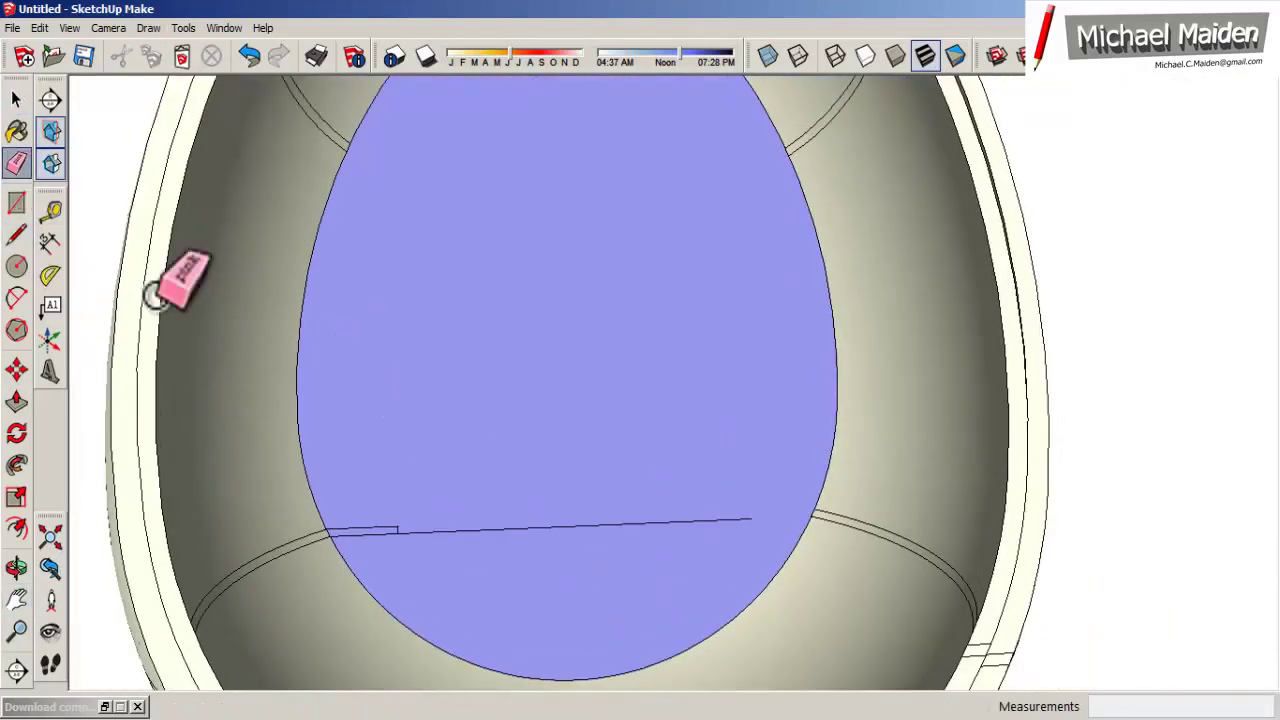
left_click(16, 98)
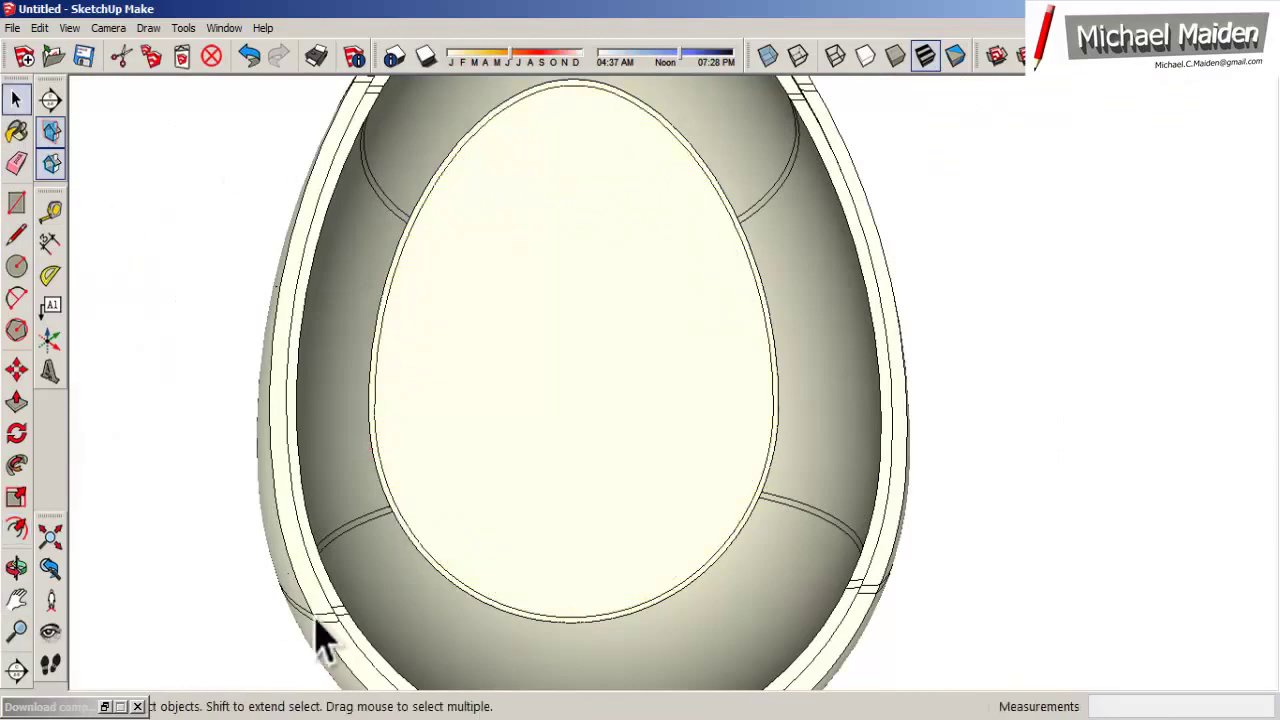
mouse_move(785, 140)
middle_mouse_down()
mouse_move(314, 206)
mouse_move(186, 120)
middle_mouse_up()
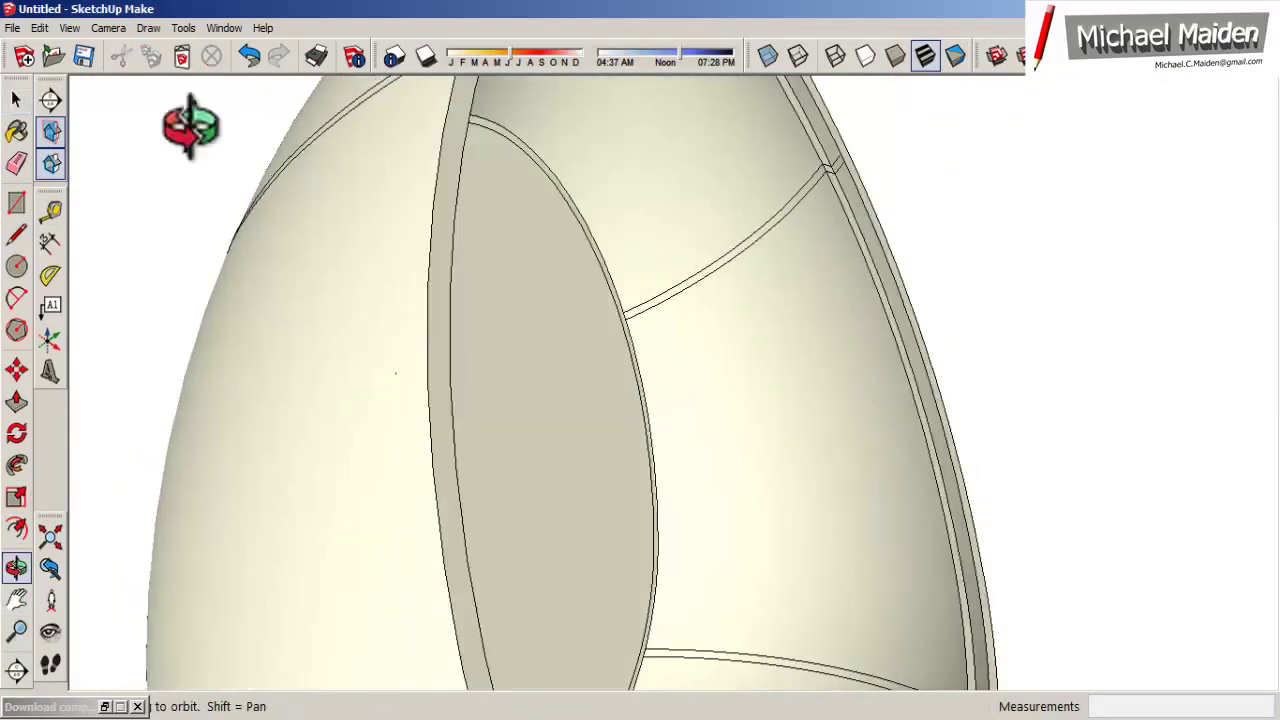
Step: Open the Soften Edges settings for the egg shell's rim face
right_click(855, 180)
left_click(920, 320)
right_click(872, 270)
left_click(905, 290)
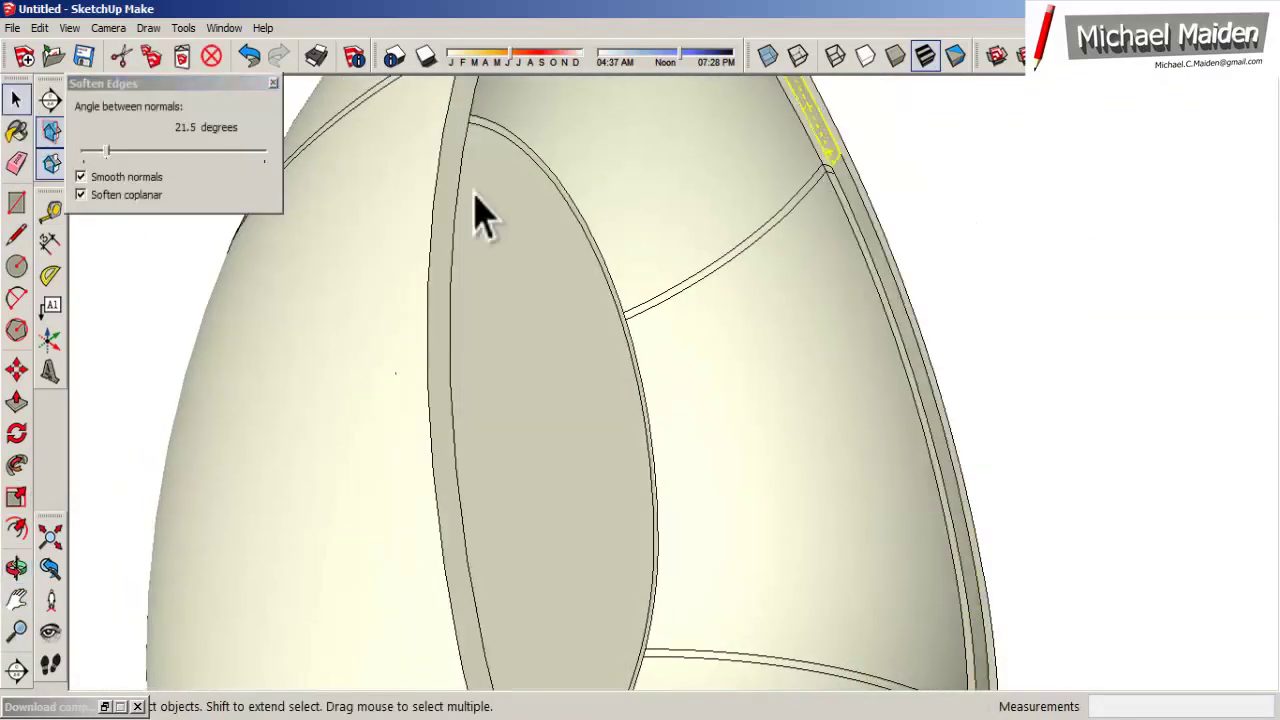
right_click(830, 130)
left_click(894, 371)
mouse_move(894, 371)
middle_mouse_down()
mouse_move(337, 391)
mouse_move(333, 218)
middle_mouse_up()
Step: Select the egg shell's bounding edges and all its connected faces
right_click(333, 218)
right_click(323, 234)
left_click(368, 440)
middle_click_drag(368, 440, 20, 194)
right_click(183, 471)
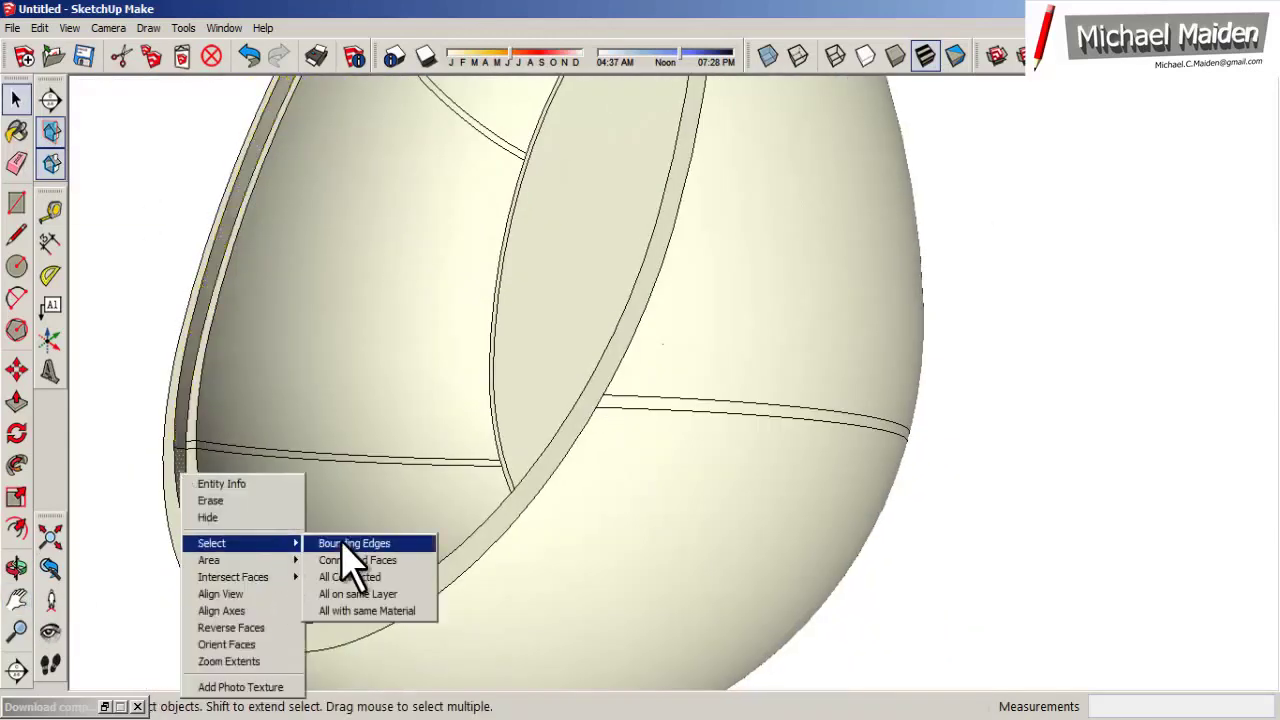
left_click(350, 542)
middle_click_drag(350, 542, 285, 120)
left_click(281, 88)
Step: Soften and smooth the selected shell's edges so the outer surface reads as one curve
right_click(708, 304)
key("Escape")
right_click(768, 345)
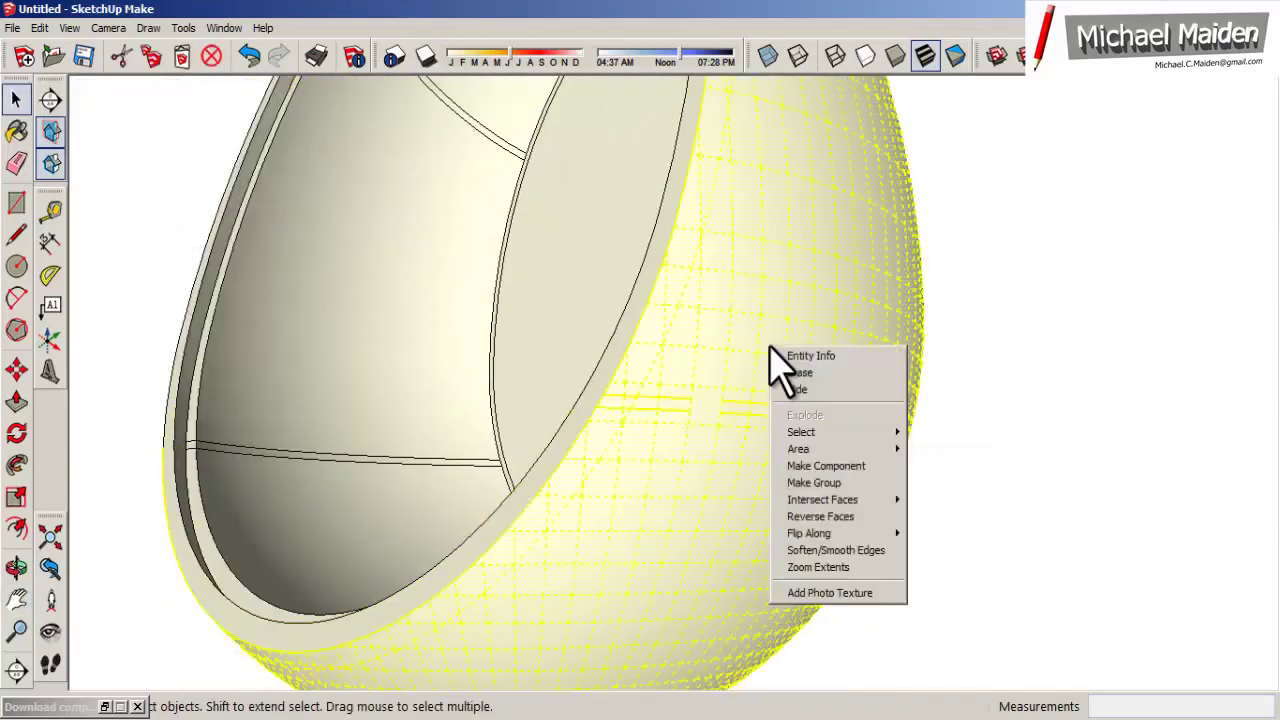
left_click(820, 549)
scroll(766, 414, "down", 3)
middle_click_drag(766, 414, 700, 400)
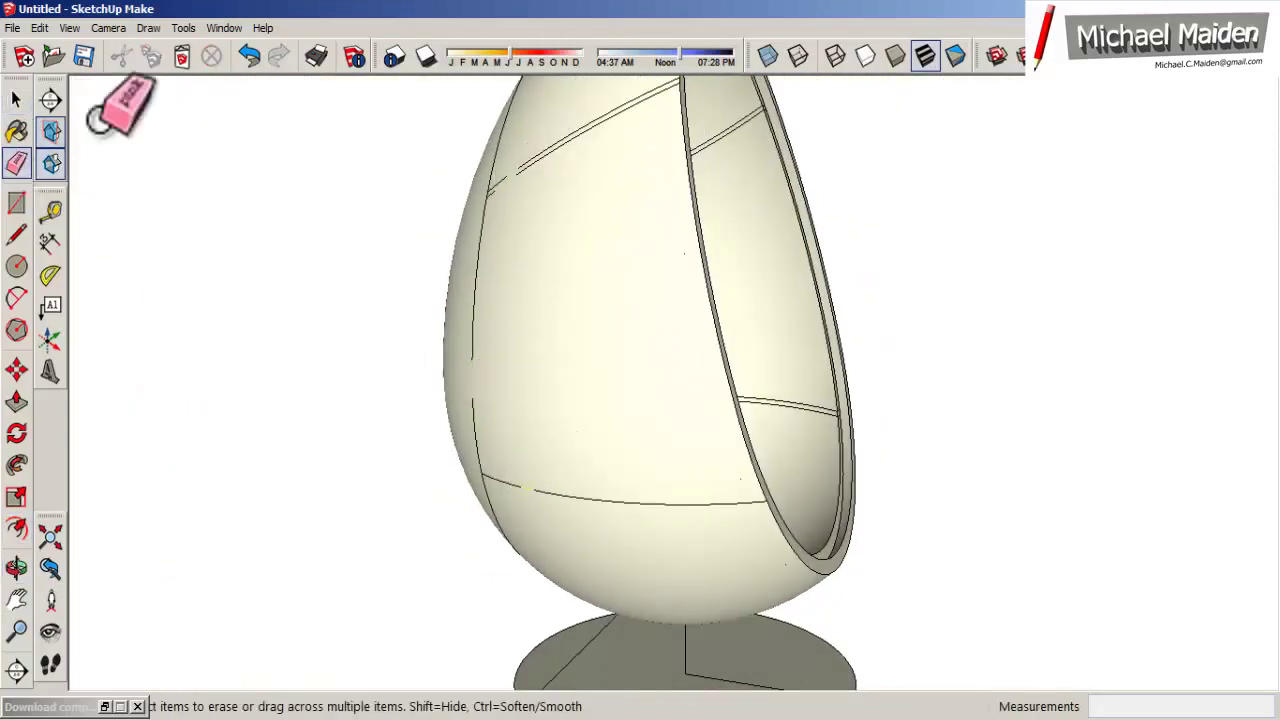
key("space")
key("o")
mouse_move(206, 149)
left_mouse_down()
mouse_move(620, 320)
mouse_move(743, 429)
mouse_move(722, 460)
left_mouse_up()
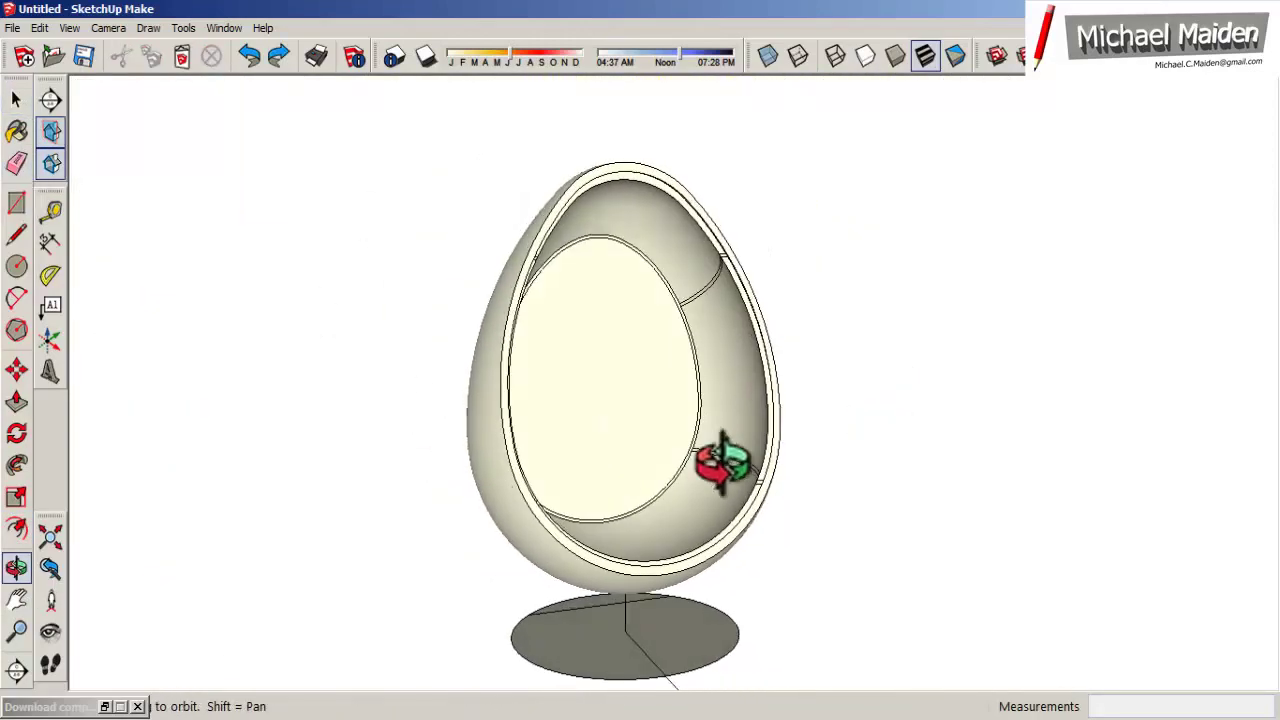
Step: Draw a rectangle with the Line tool and push/pull it into a seat-height block
scroll(722, 460, "down", 3)
left_click(16, 598)
scroll(586, 500, "up", 3)
key("l")
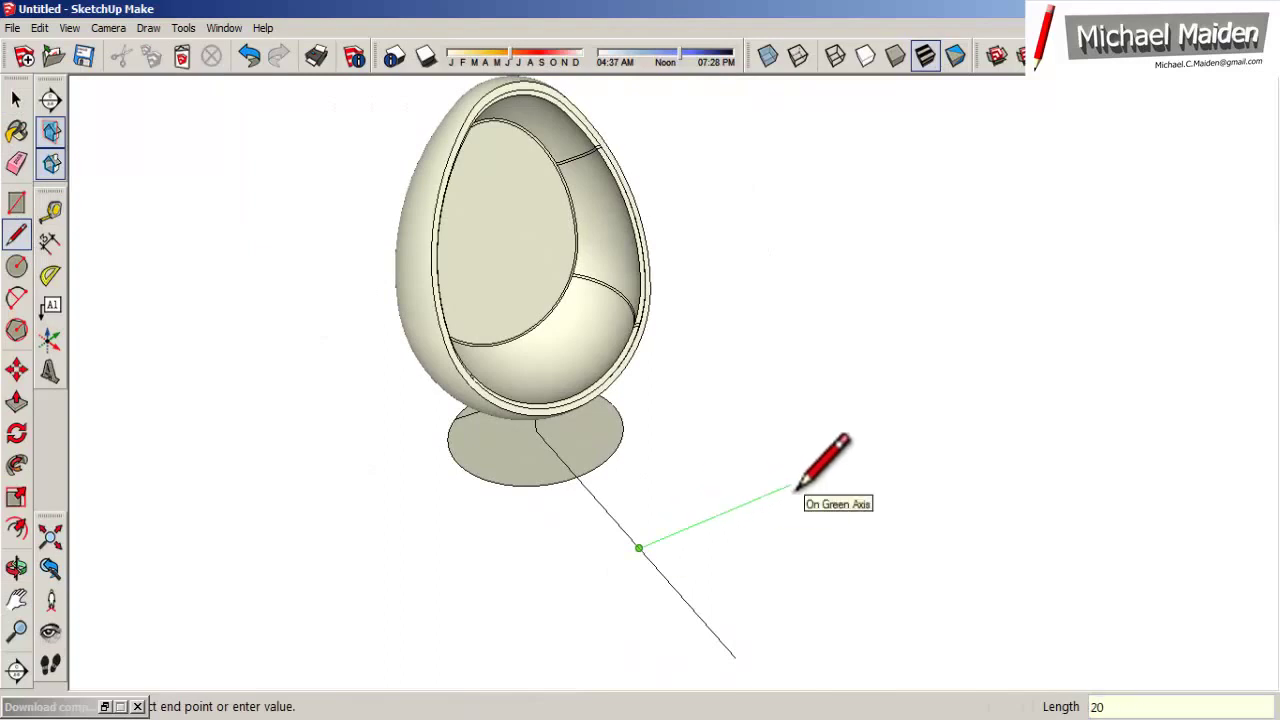
scroll(636, 545, "down", 2)
middle_click_drag(560, 543, 603, 400, "shift")
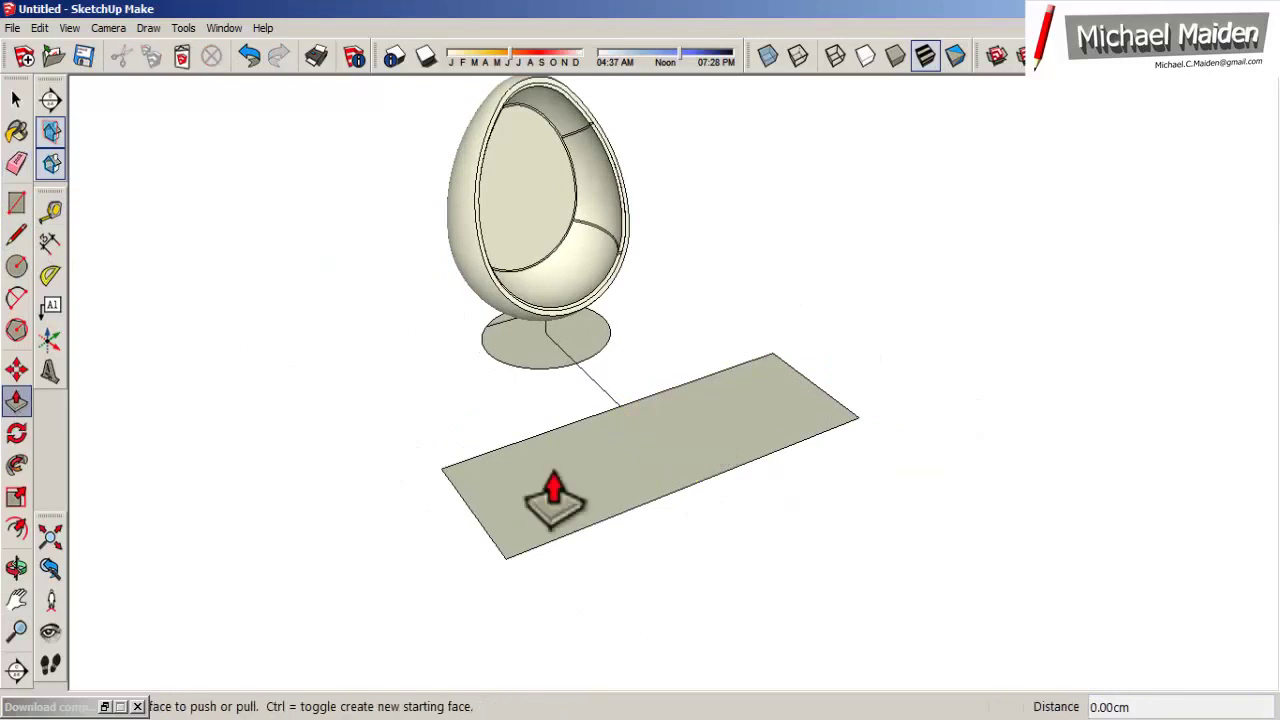
left_click(555, 500)
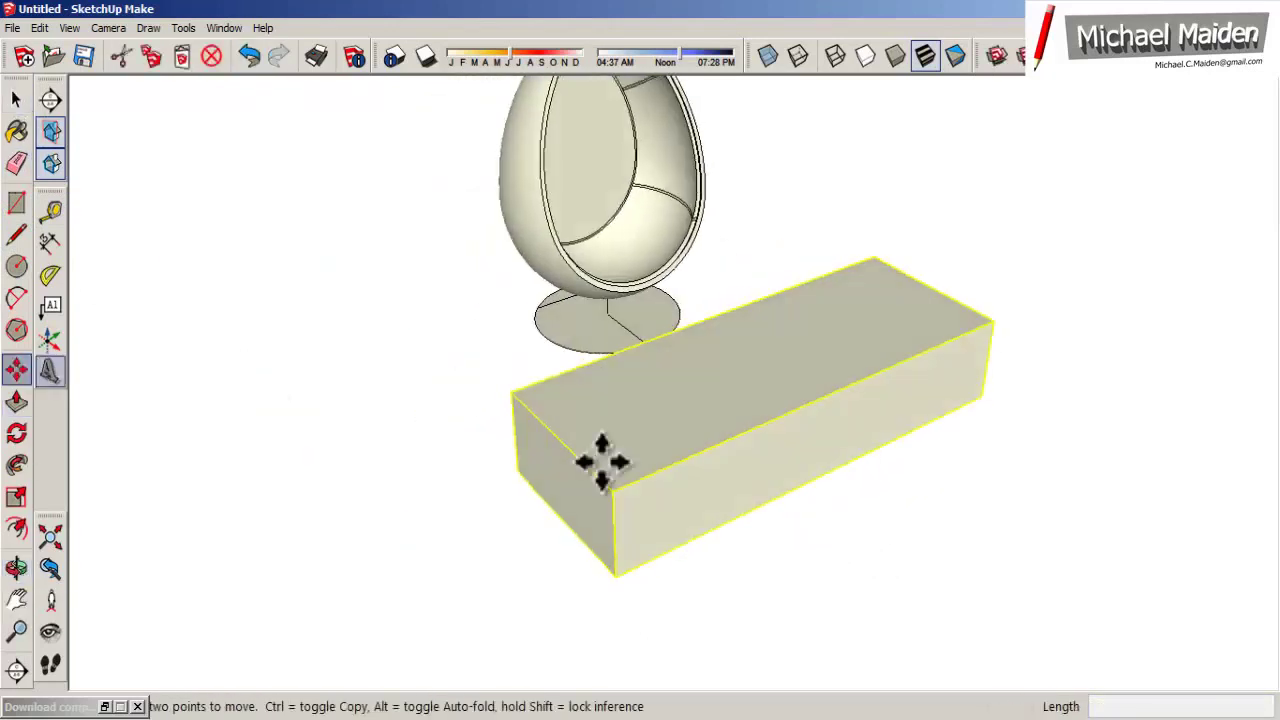
Step: Move the block through the lower shell, then undo and delete the helper box
left_click(600, 457)
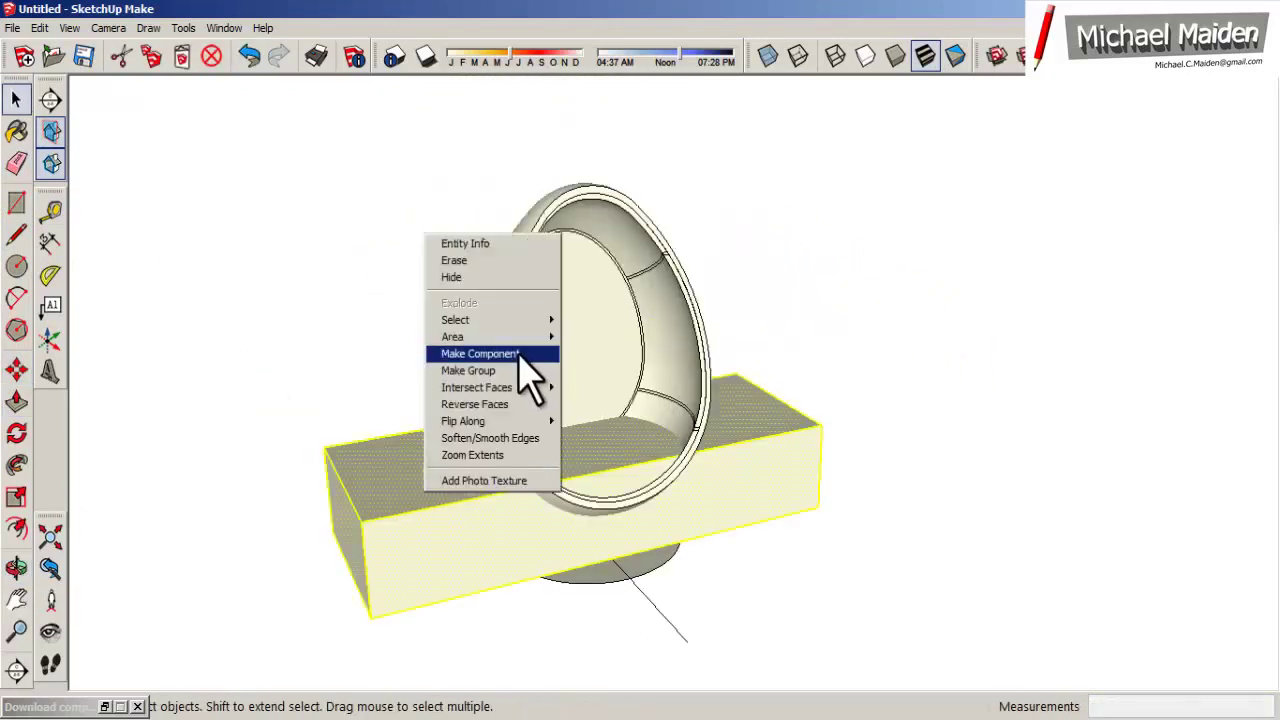
key("ctrl+z")
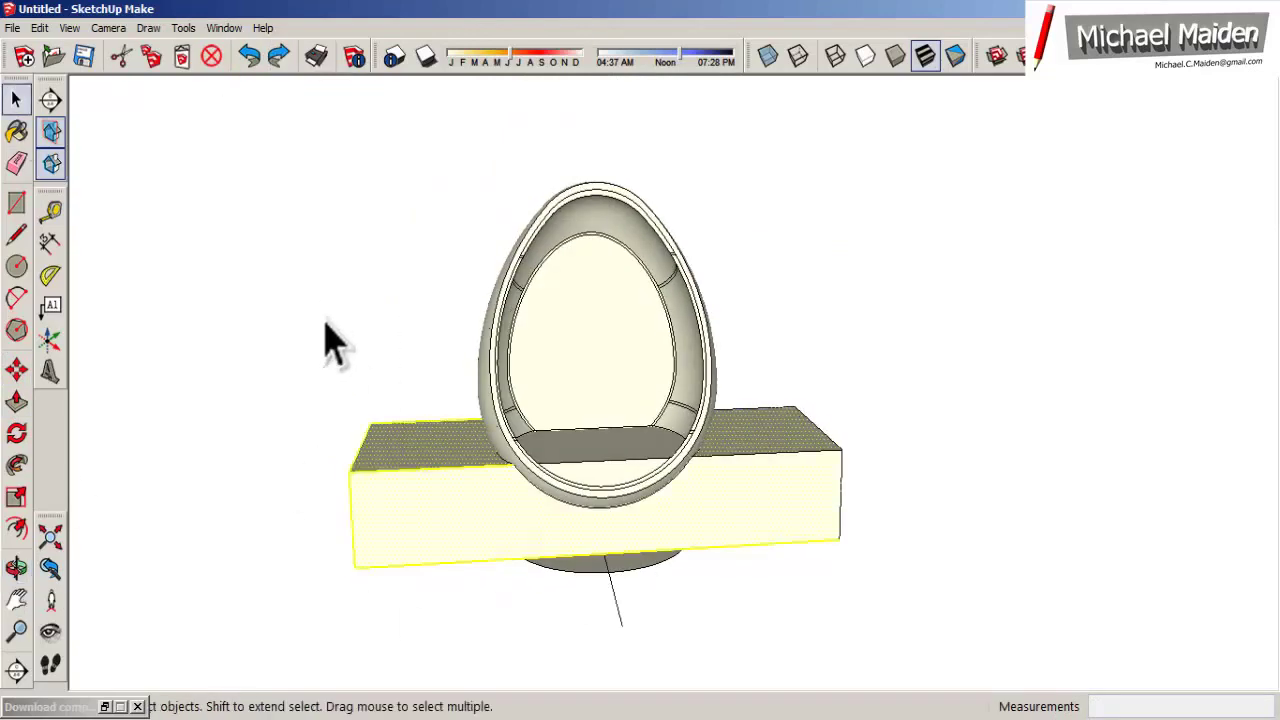
key("Delete")
Step: Draw the circle for the pedestal base beside the chair
left_click(767, 56)
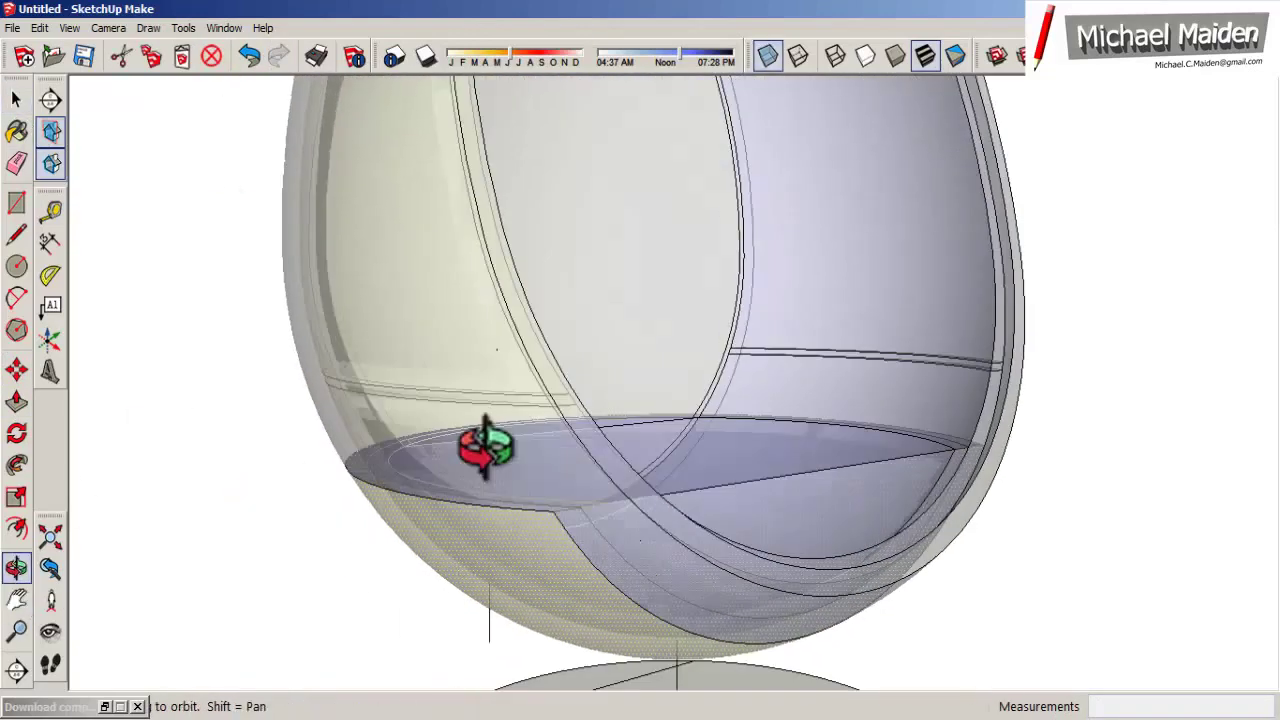
middle_click_drag(486, 443, 815, 550)
left_click(767, 56)
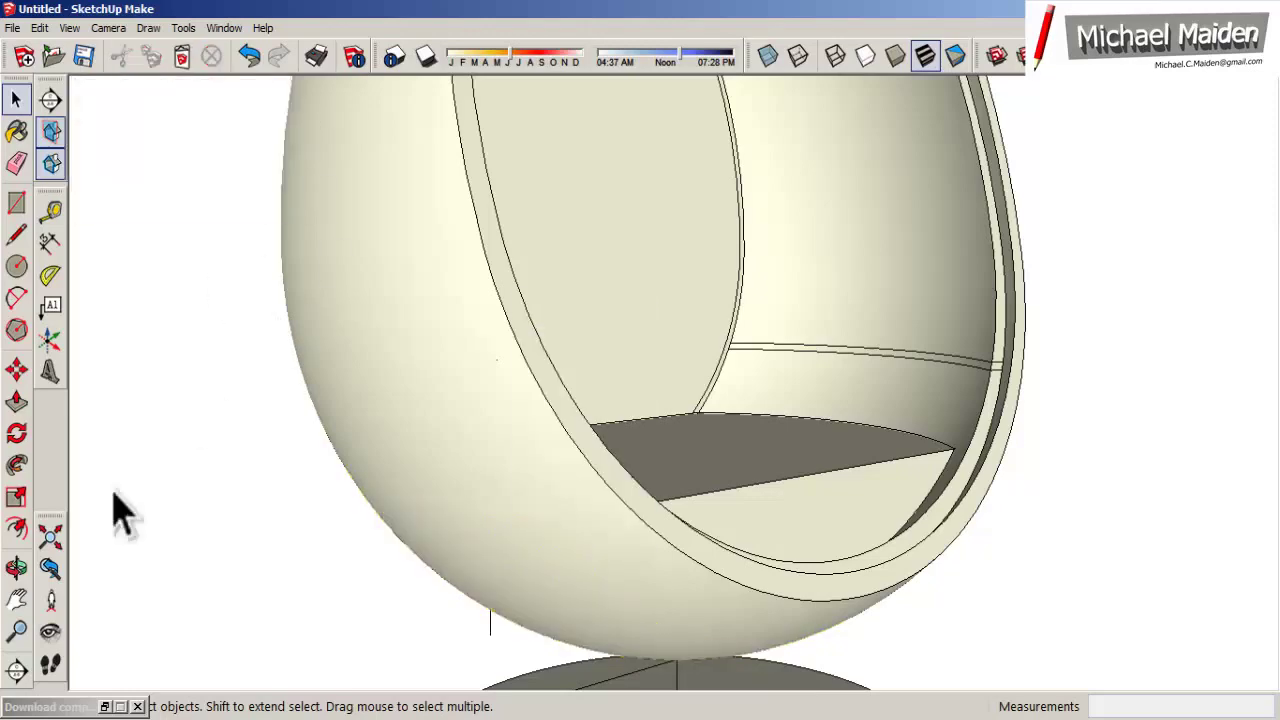
key("e")
mouse_move(114, 509)
middle_mouse_down()
mouse_move(40, 643)
mouse_move(350, 665)
mouse_move(12, 610)
mouse_move(490, 643)
middle_mouse_up()
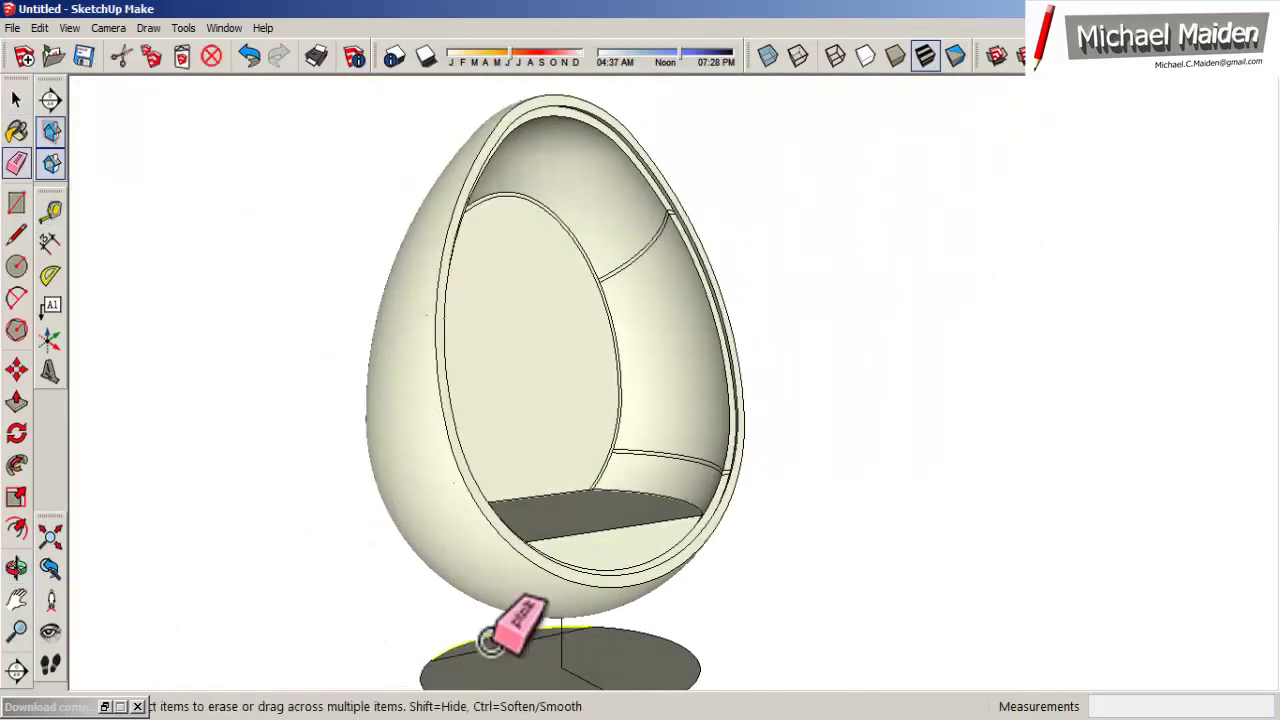
mouse_move(585, 678)
middle_mouse_down()
mouse_move(620, 466)
mouse_move(514, 508)
mouse_move(627, 479)
middle_mouse_up()
key("l")
left_click(627, 479)
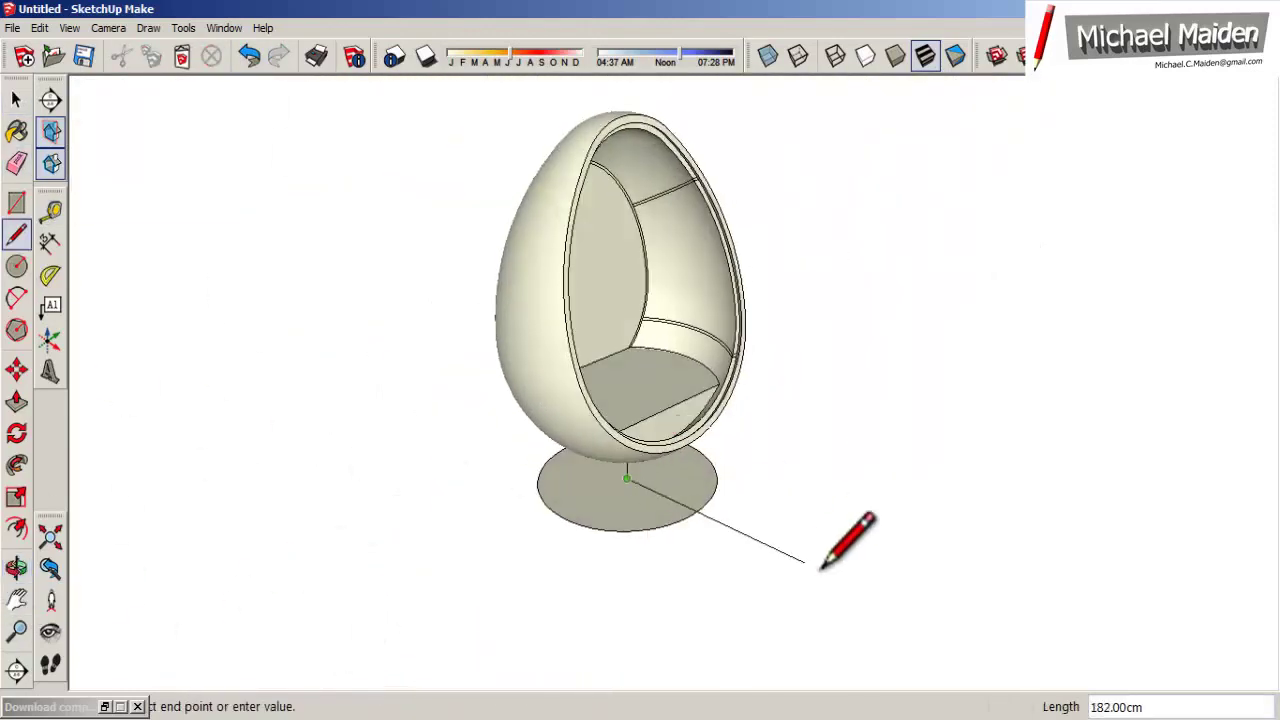
left_click(878, 605)
Step: Draw a vertical line up from the circle's centre for the column
mouse_move(878, 605)
middle_mouse_down()
mouse_move(529, 571)
mouse_move(920, 507)
middle_mouse_up()
key("l")
left_click(920, 507)
left_click(926, 383)
scroll(926, 383, "up", 2)
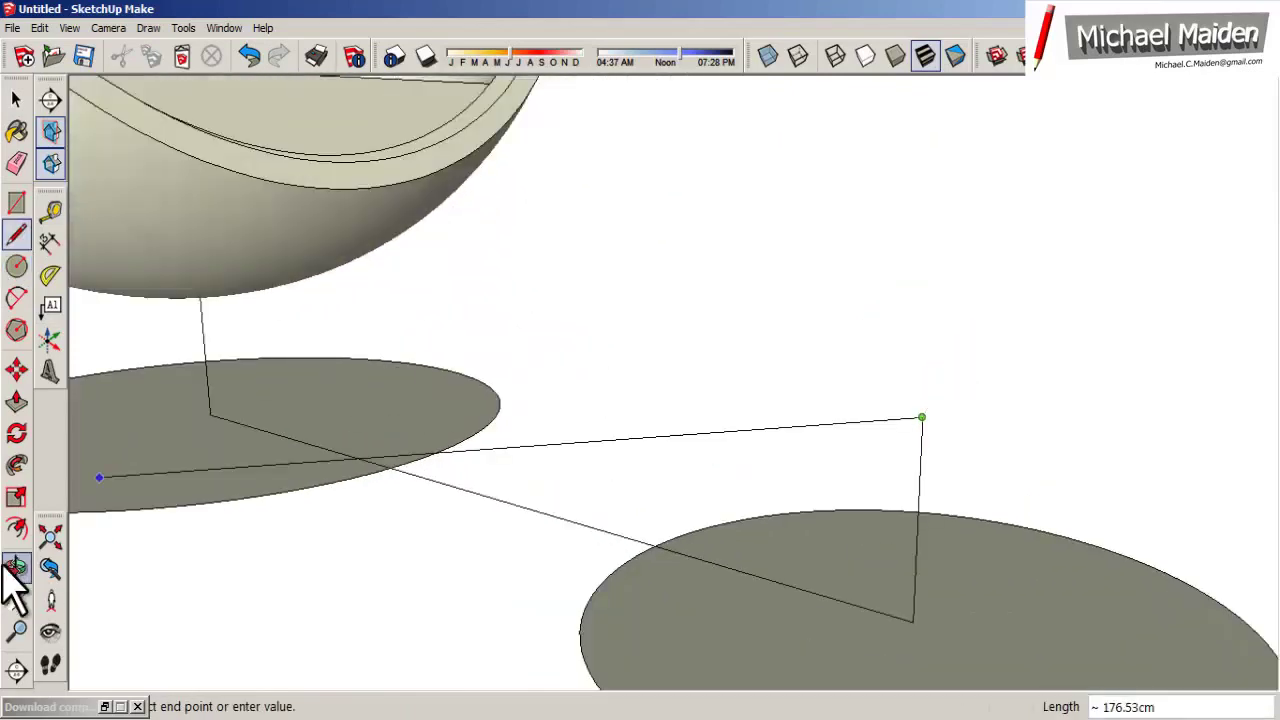
middle_click_drag(71, 300, 770, 282, "shift")
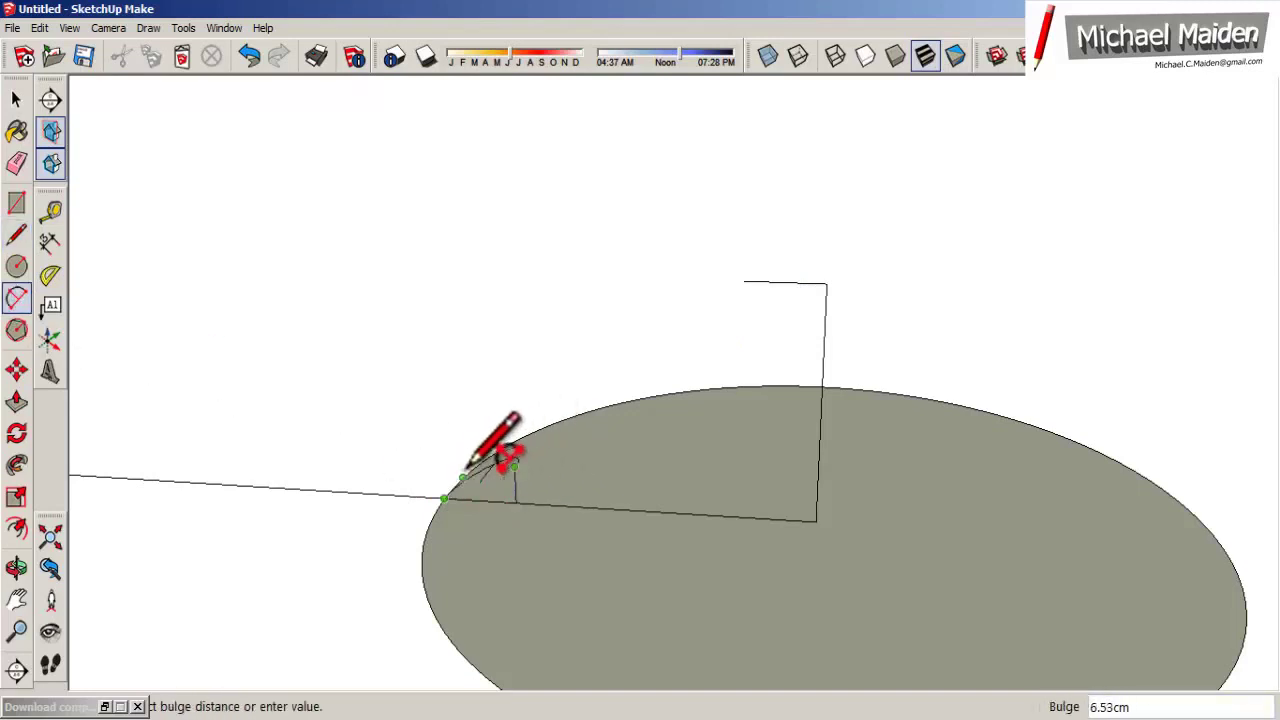
Step: Complete the pedestal profile with a curved arc and vertical edge, closing it into a face
key("o")
scroll(447, 462, "up", 2)
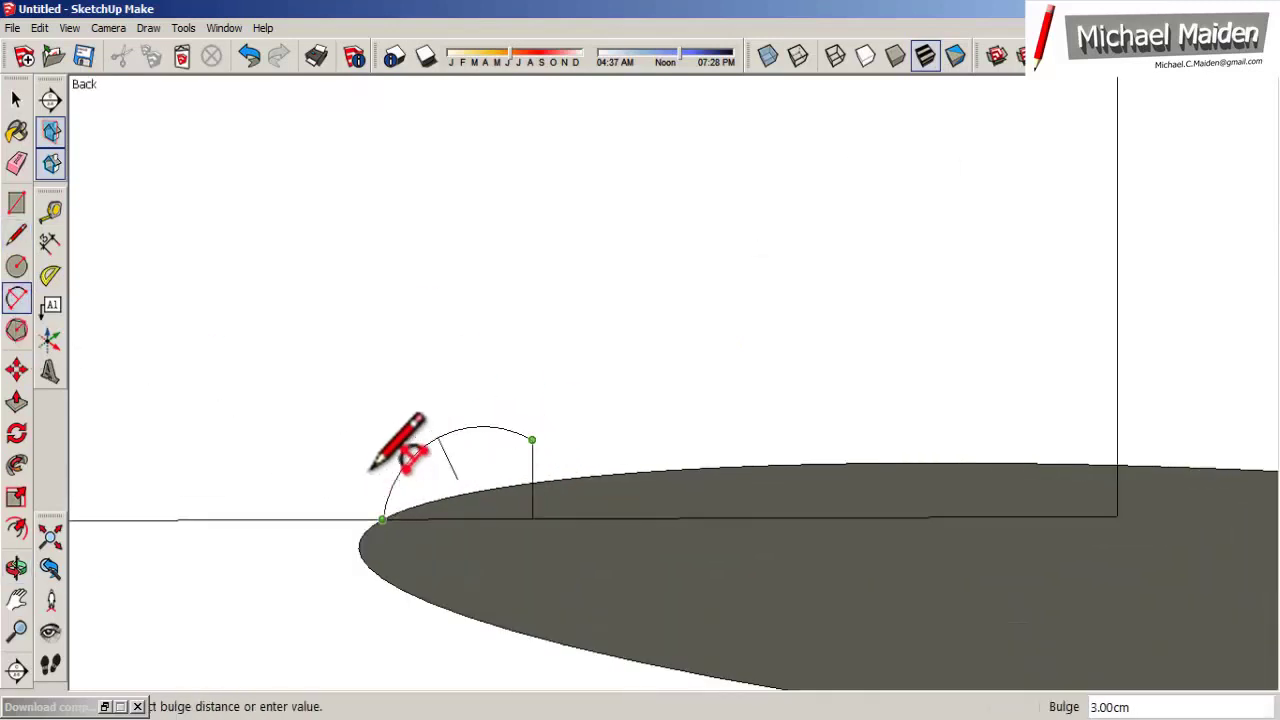
left_click(464, 452)
key("l")
middle_click_drag(809, 336, 443, 400, "shift")
left_click(750, 103)
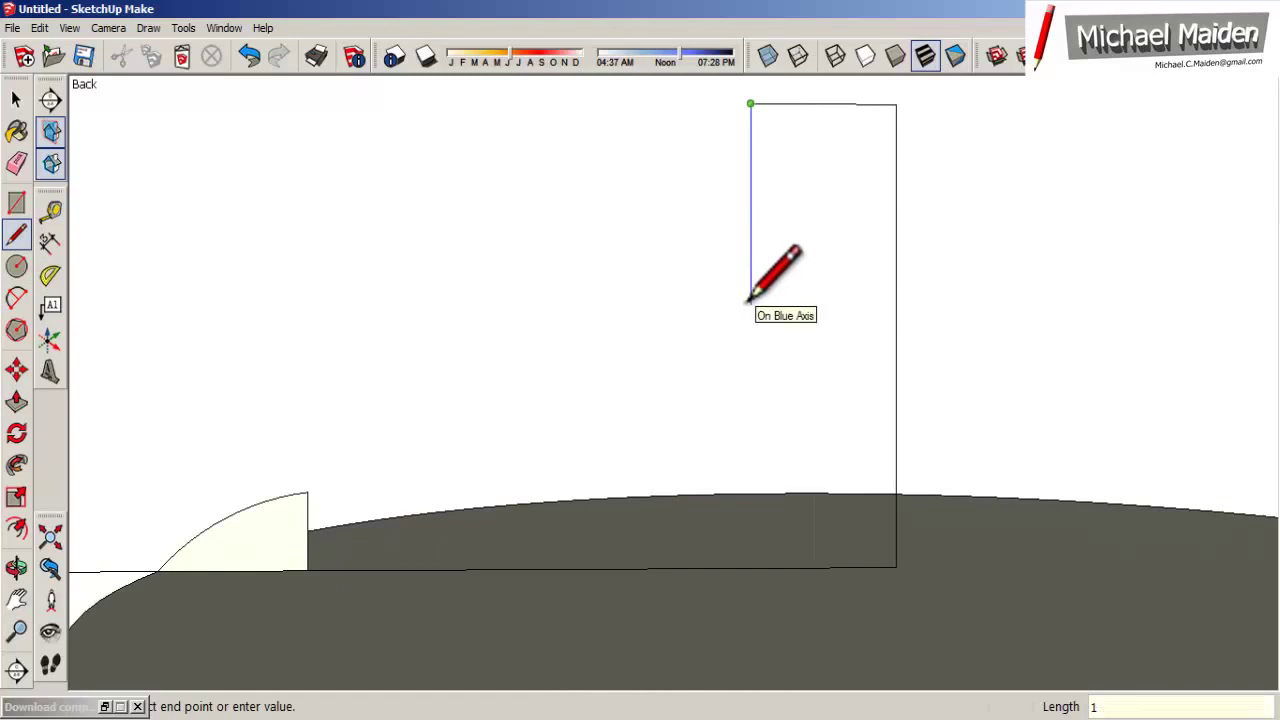
left_click(593, 425)
middle_click_drag(400, 500, 471, 514)
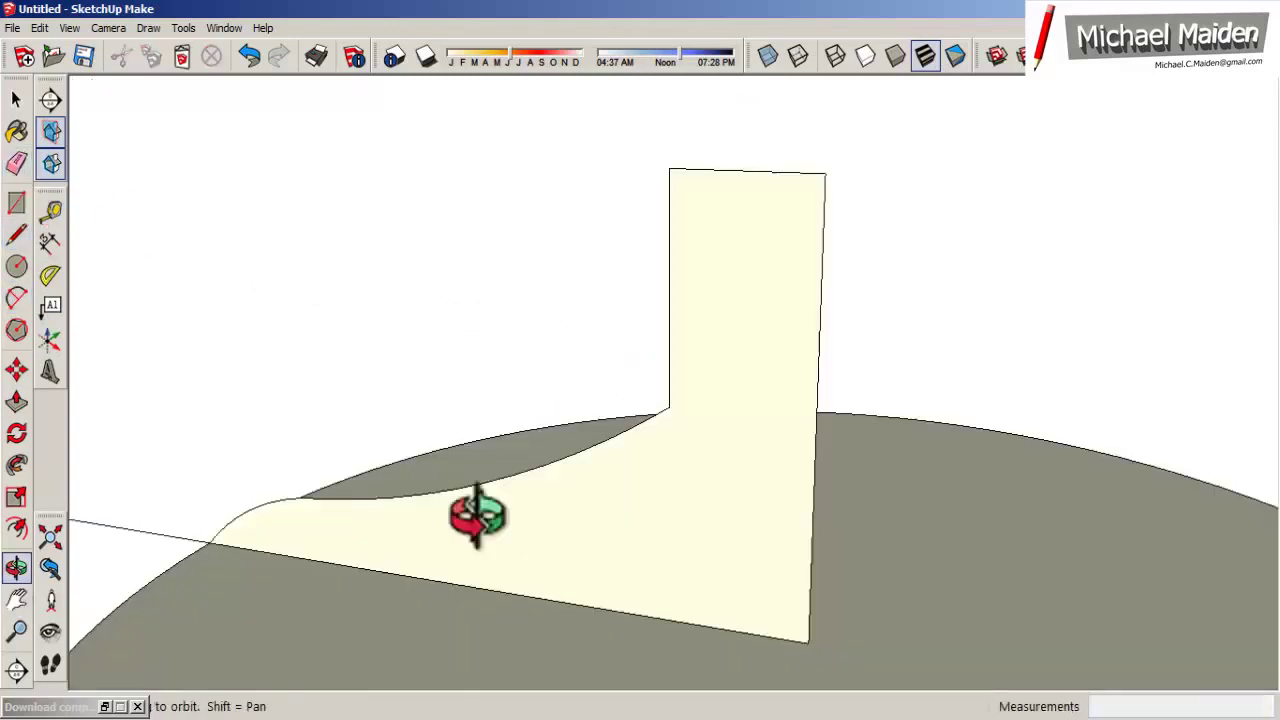
key("space")
key("ctrl+z")
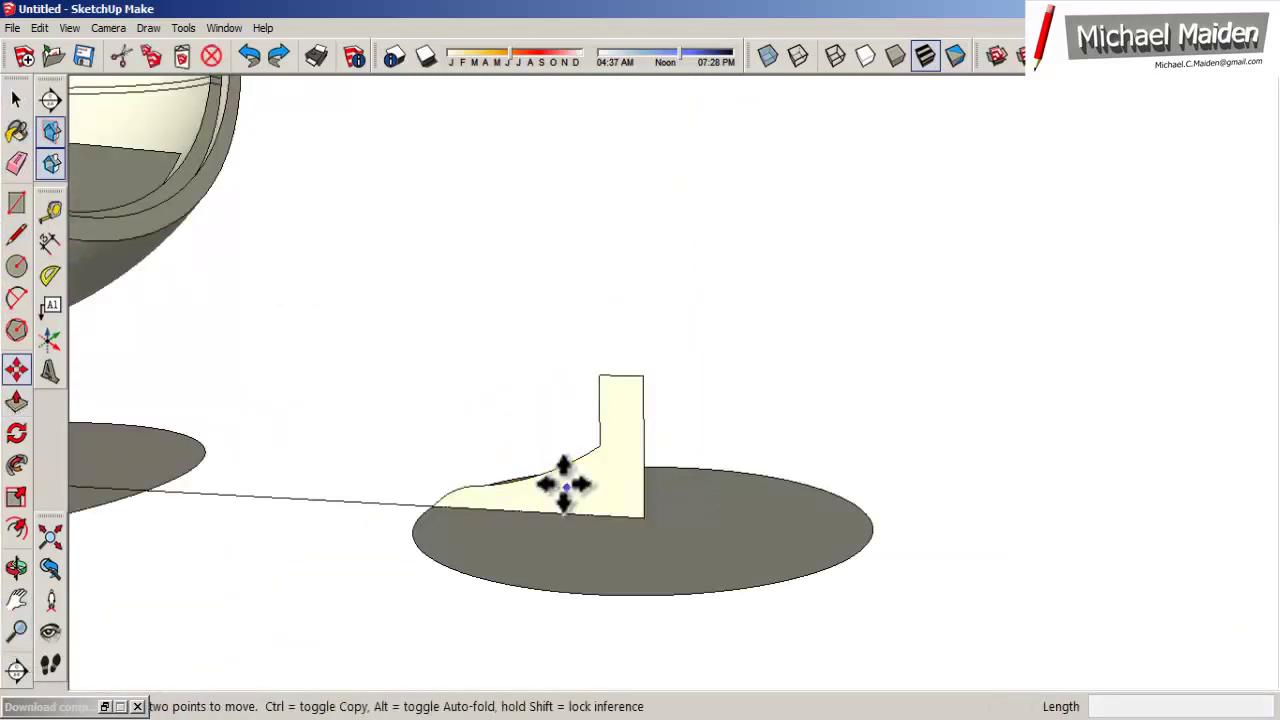
Step: Sweep the profile around the base circle with Follow Me and group the pedestal
left_click_drag(530, 352, 443, 528)
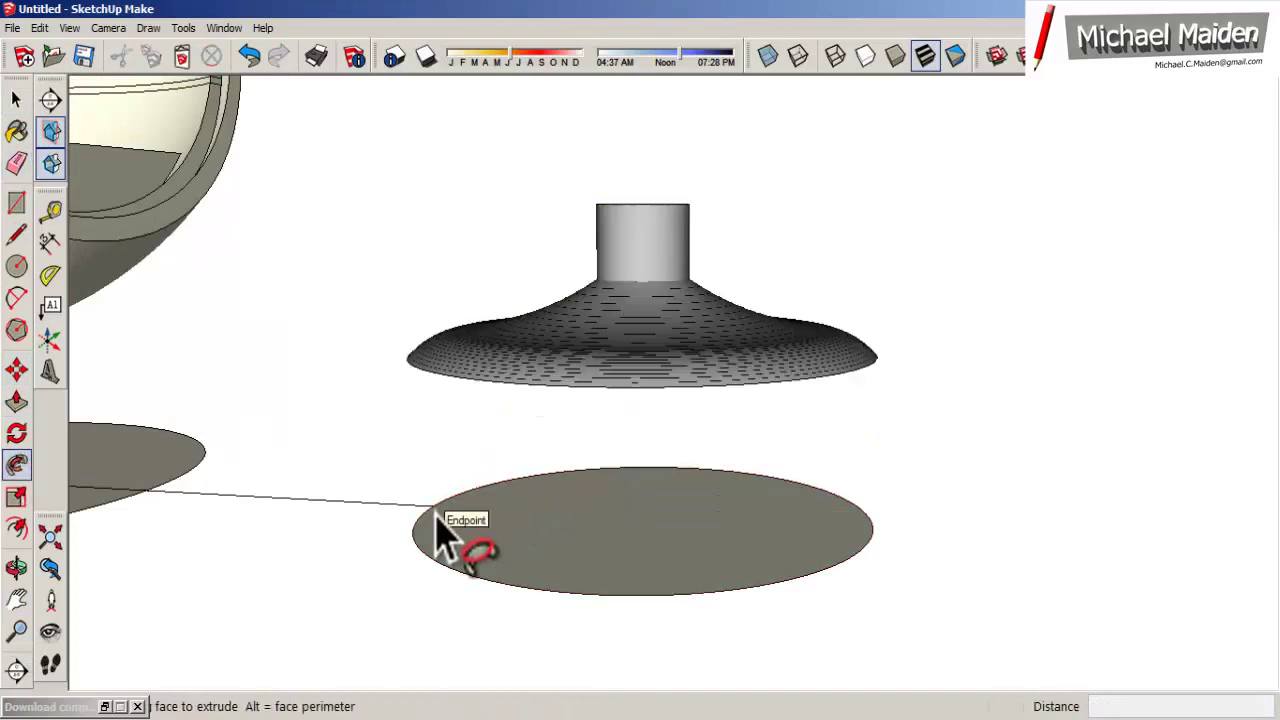
mouse_move(443, 528)
middle_mouse_down()
mouse_move(971, 591)
mouse_move(700, 350)
middle_mouse_up()
left_click(16, 163)
key("space")
left_click_drag(337, 203, 894, 586)
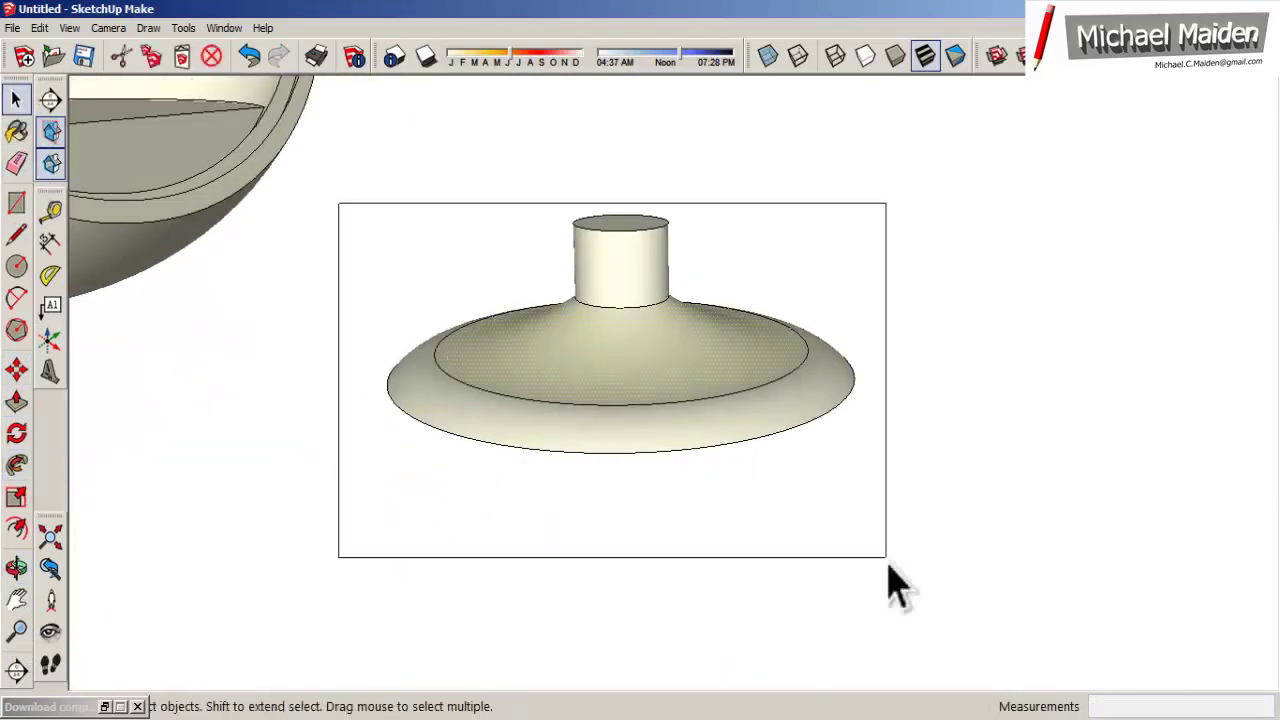
right_click(600, 386)
left_click(657, 514)
Step: Move the pedestal group directly beneath the egg shell and reselect it
key("m")
left_click(565, 330)
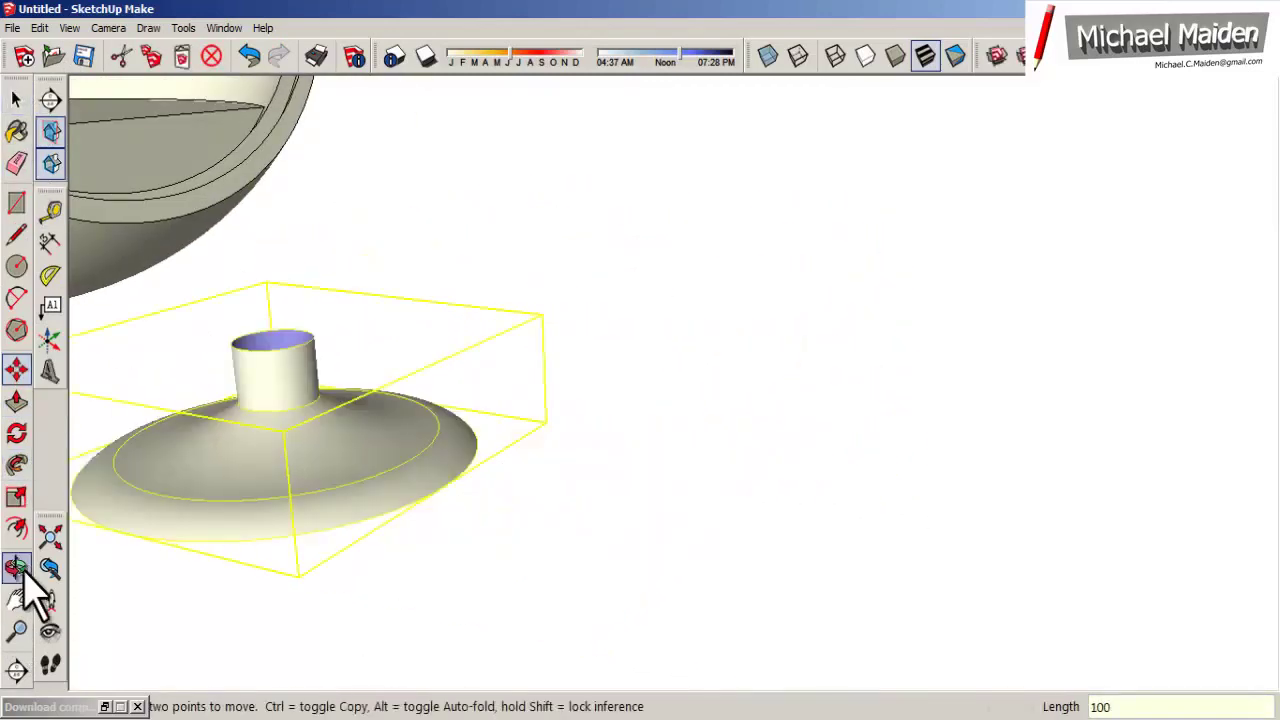
middle_click_drag(23, 580, 457, 400)
mouse_move(157, 500)
middle_mouse_down()
mouse_move(472, 330)
mouse_move(734, 391)
middle_mouse_up()
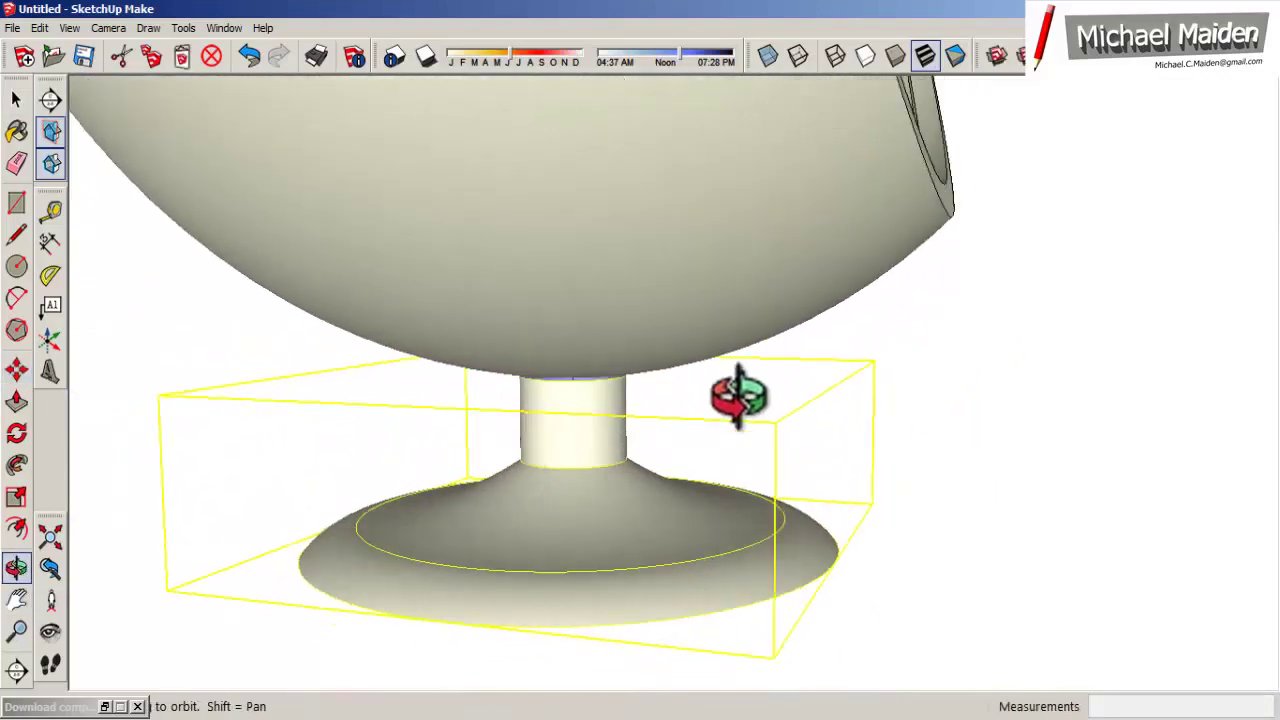
key("s")
key("space")
left_click(306, 490)
left_click(590, 540)
Step: Create a new material named 'cloth' using the red.cloth.jpg texture
scroll(590, 540, "down", 5)
mouse_move(590, 540)
middle_mouse_down()
mouse_move(671, 329)
mouse_move(80, 486)
middle_mouse_up()
scroll(694, 386, "down", 2)
scroll(662, 521, "up", 3)
key("b")
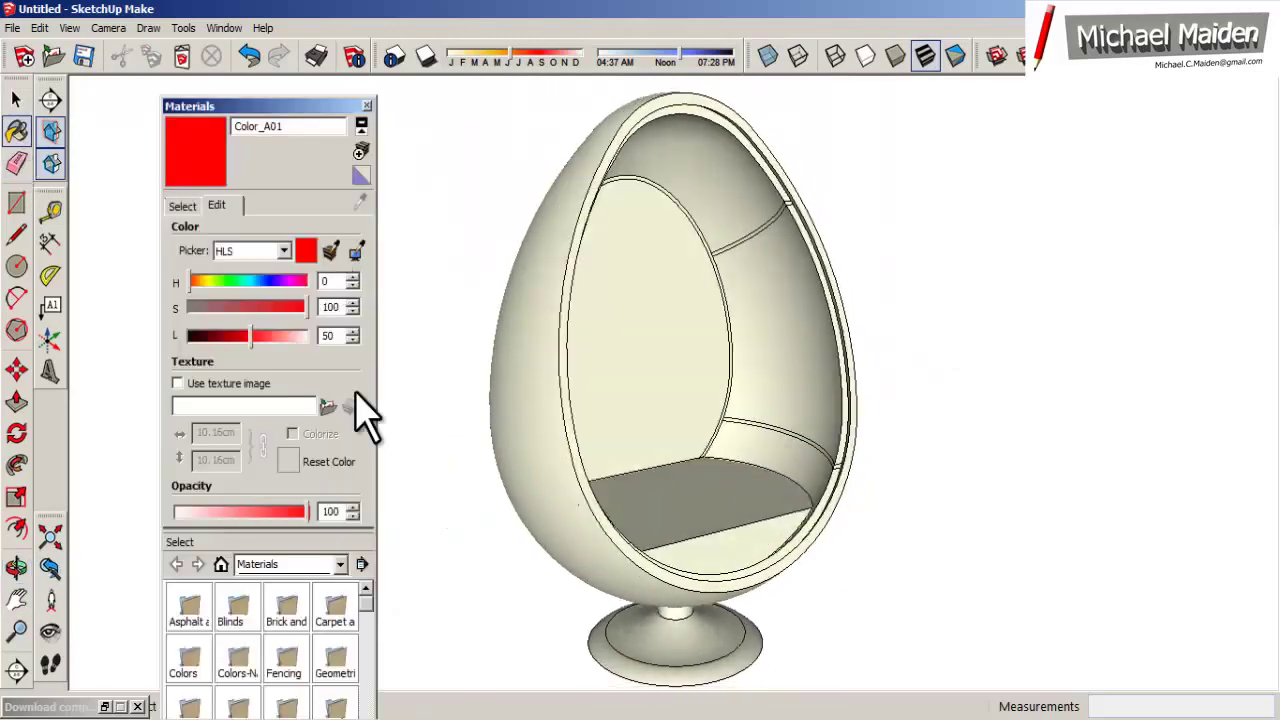
scroll(586, 334, "up", 5)
middle_click_drag(886, 420, 10, 600)
left_click(16, 598)
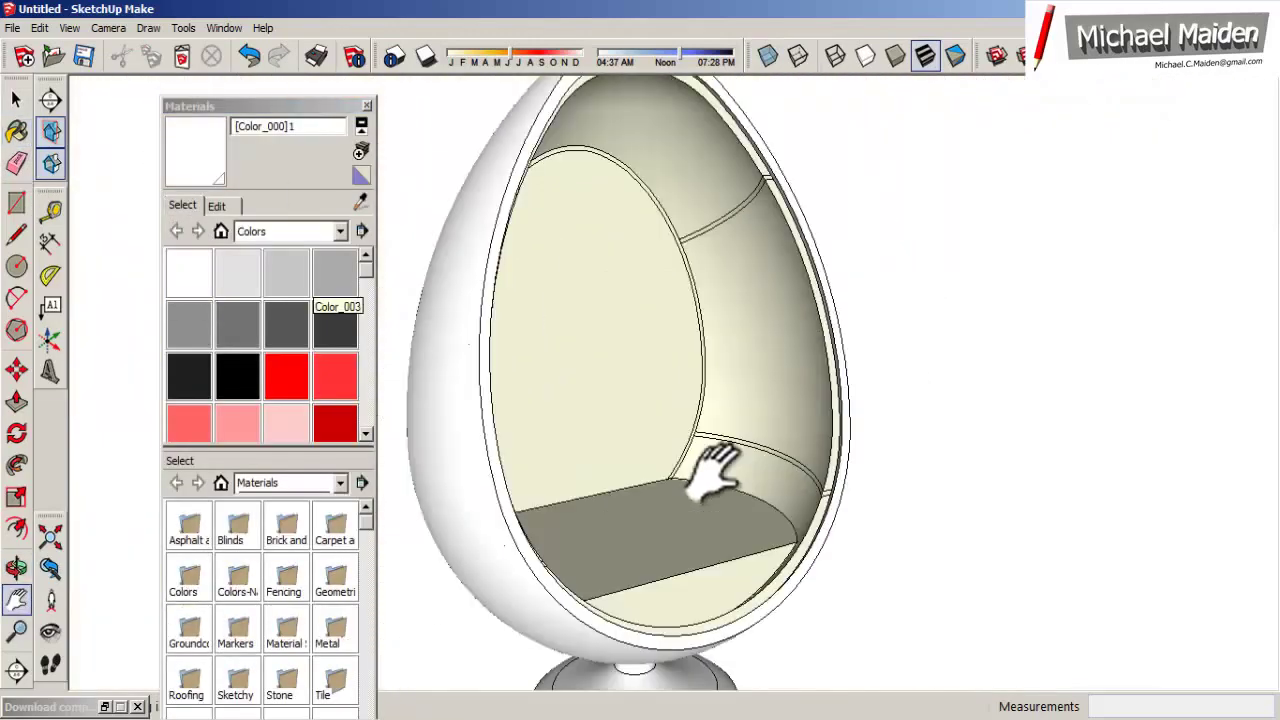
left_click(361, 150)
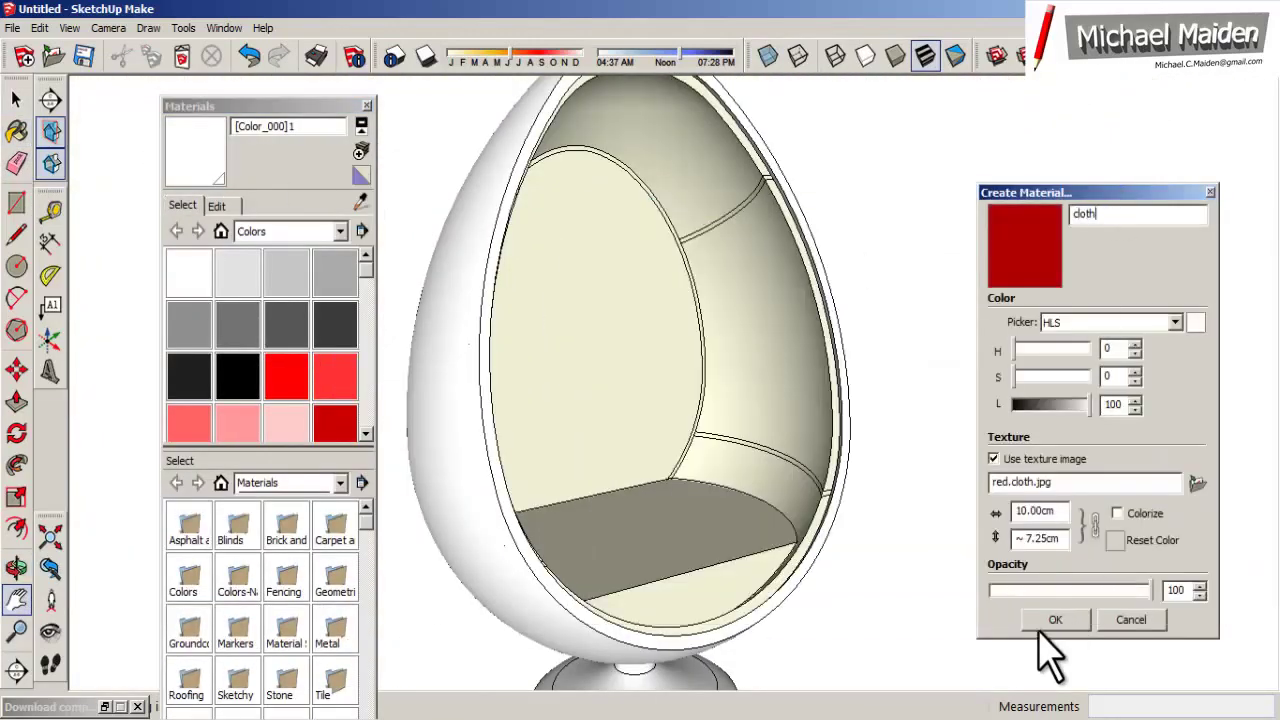
left_click(1055, 619)
Step: Paint the chair's inner shell and interior panels with the red cloth material
left_click(757, 337)
key("z")
scroll(586, 251, "up", 5)
left_click(216, 205)
Step: Duplicate the cloth as a darker 'cloth.dark' material for the seat
left_click(212, 432)
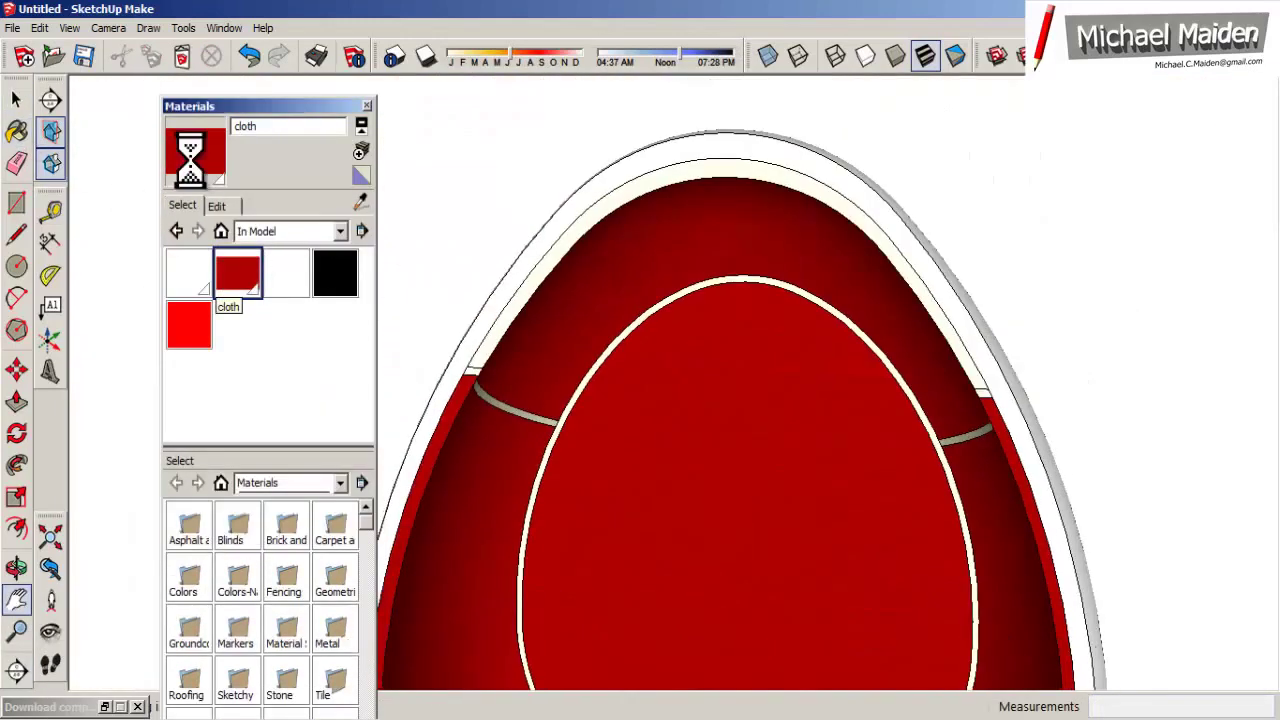
left_click_drag(1037, 405, 1030, 405)
left_click(1055, 619)
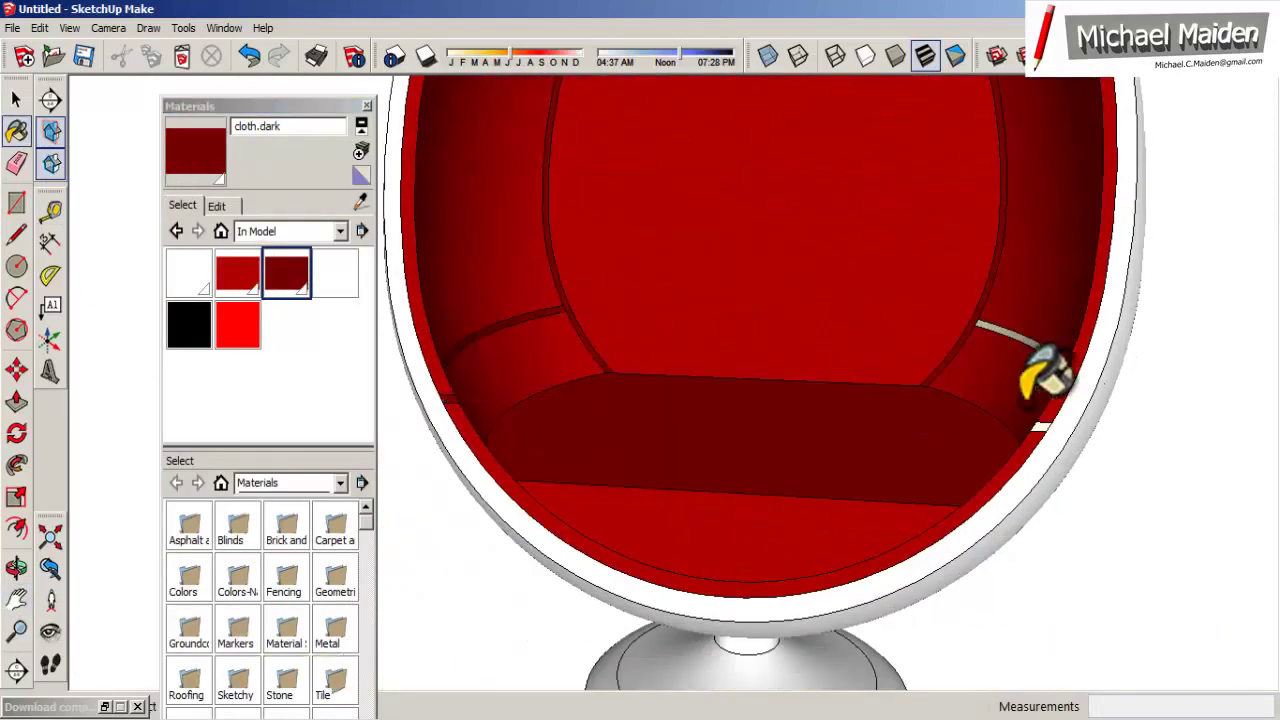
scroll(745, 400, "down", 5)
mouse_move(500, 371)
middle_mouse_down("shift")
mouse_move(663, 441)
mouse_move(405, 320)
middle_mouse_up("shift")
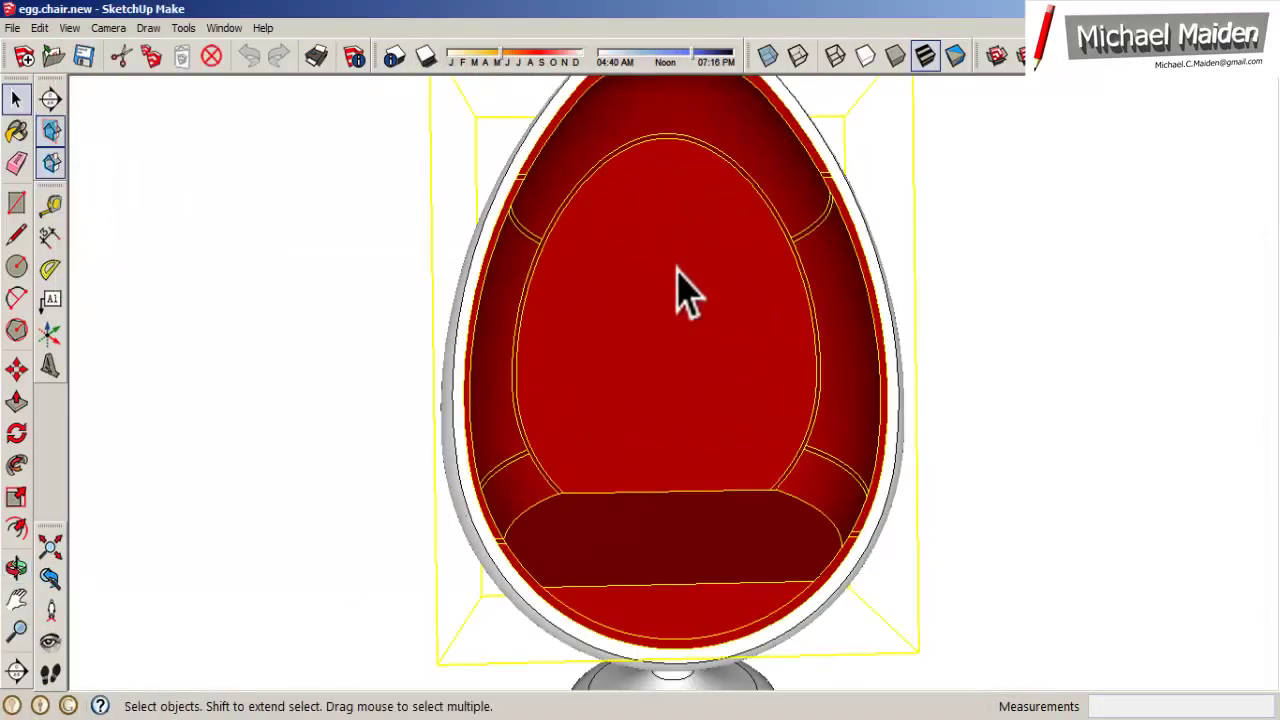
Step: Move a copy of the seam curves beside the chair
scroll(760, 380, "down", 3)
right_click(766, 338)
left_click(874, 400)
scroll(508, 214, "up", 5)
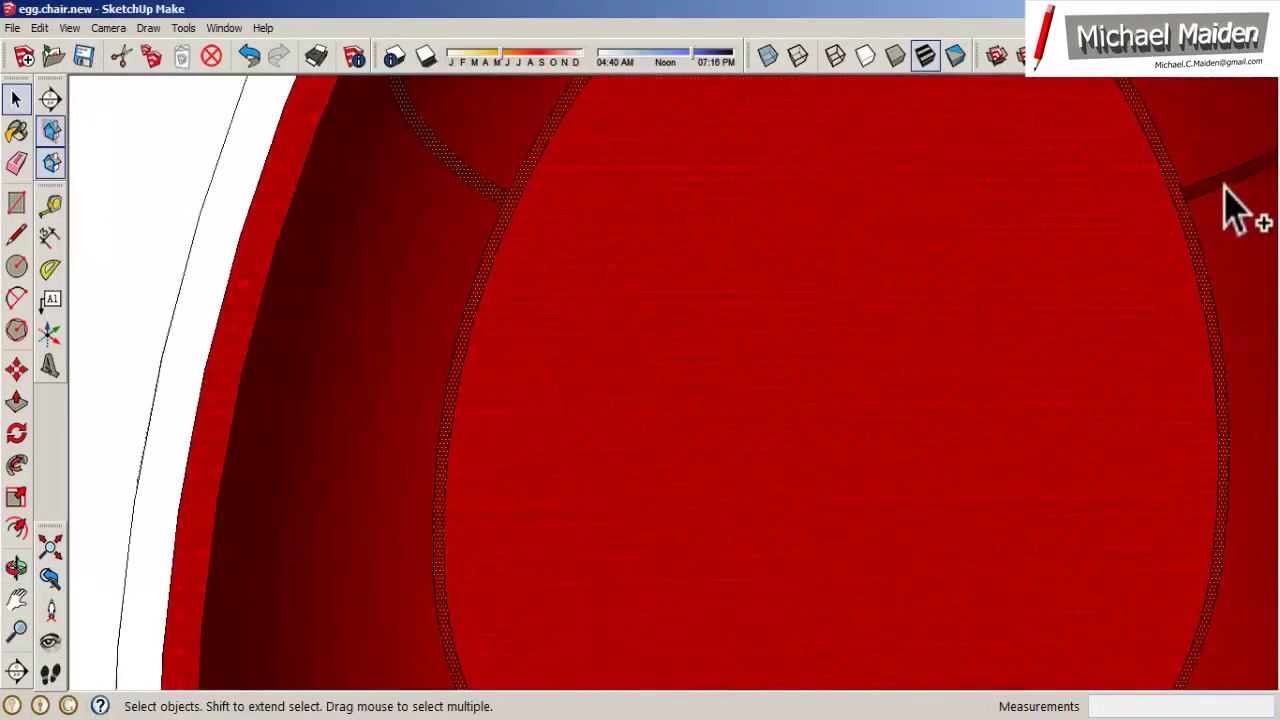
mouse_move(1224, 190)
middle_mouse_down("shift")
mouse_move(14, 100)
mouse_move(922, 200)
mouse_move(14, 96)
middle_mouse_up("shift")
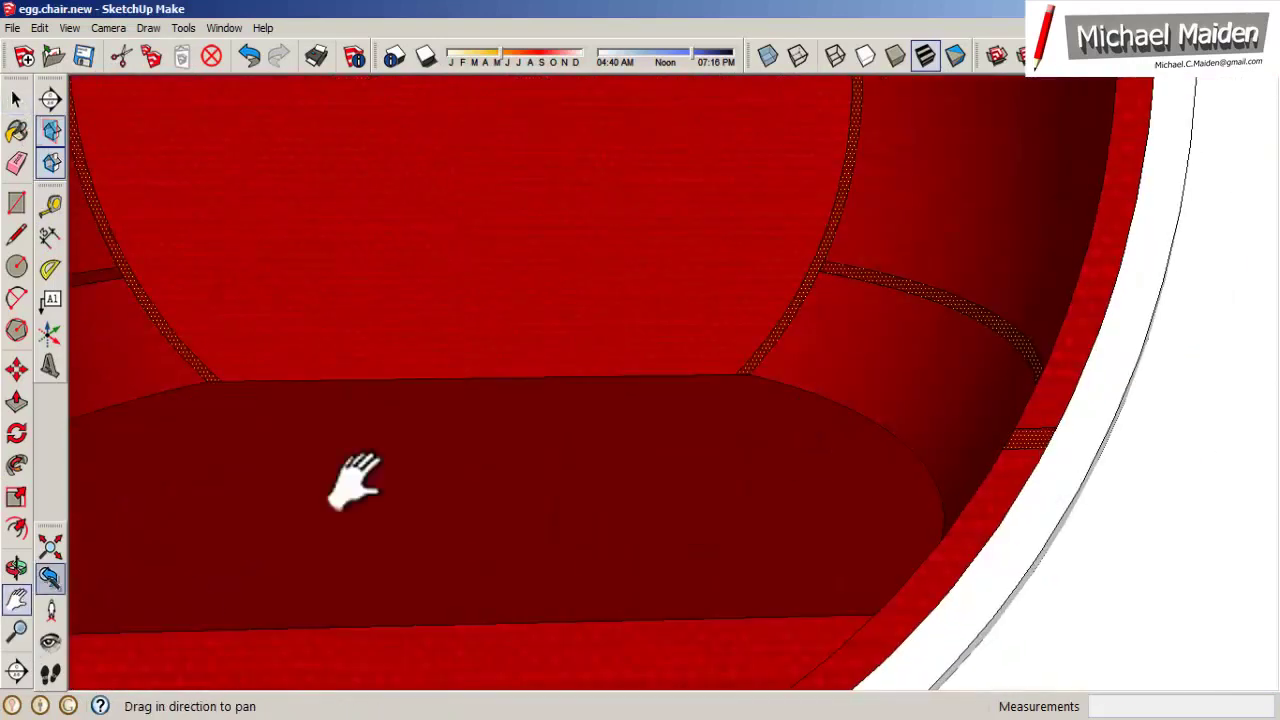
middle_click_drag(355, 483, 40, 694, "shift")
key("shift+z")
key("m")
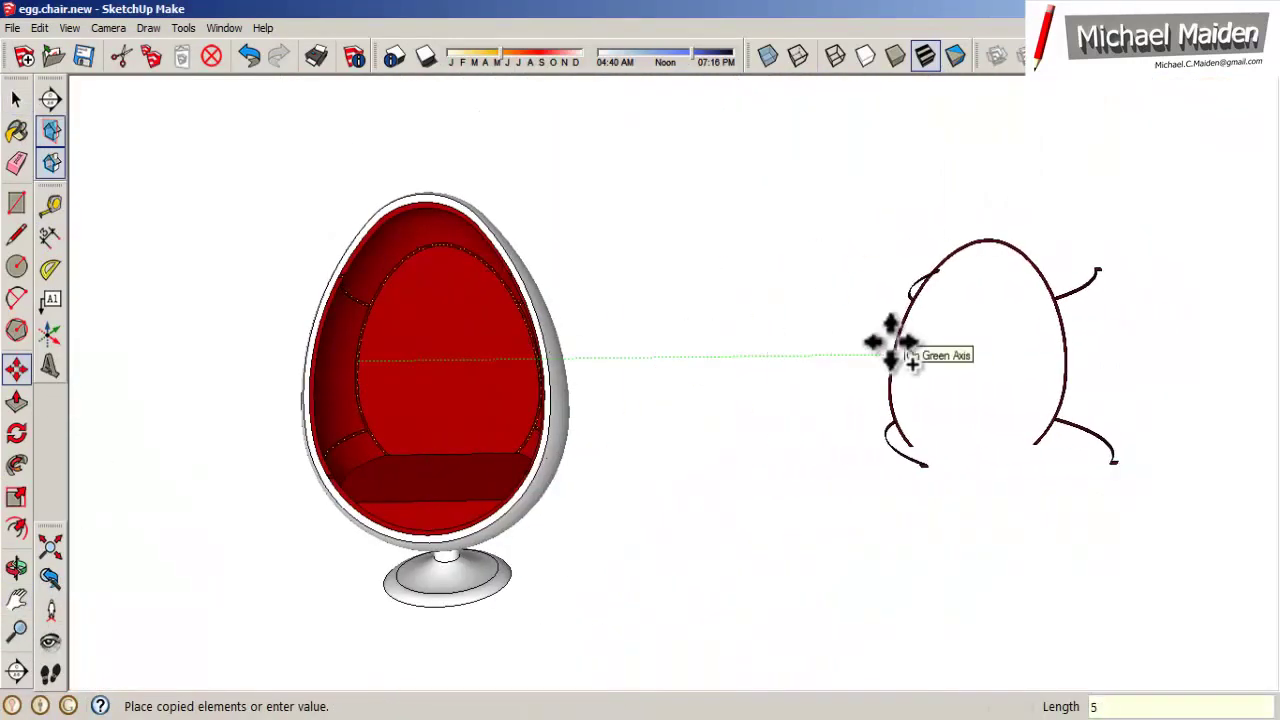
scroll(563, 477, "up", 3)
key("space")
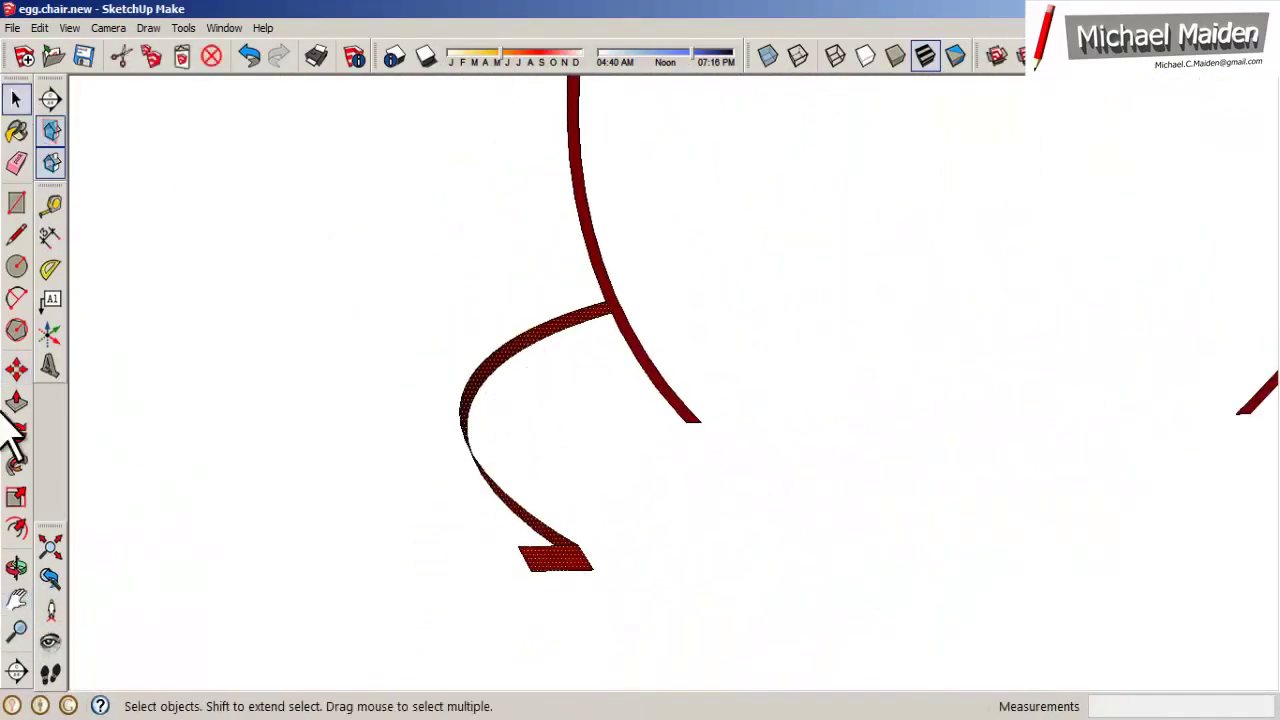
type("4")
Step: Close the curved strip ends with lines and erase the stray edges
key("l")
scroll(536, 399, "up", 2)
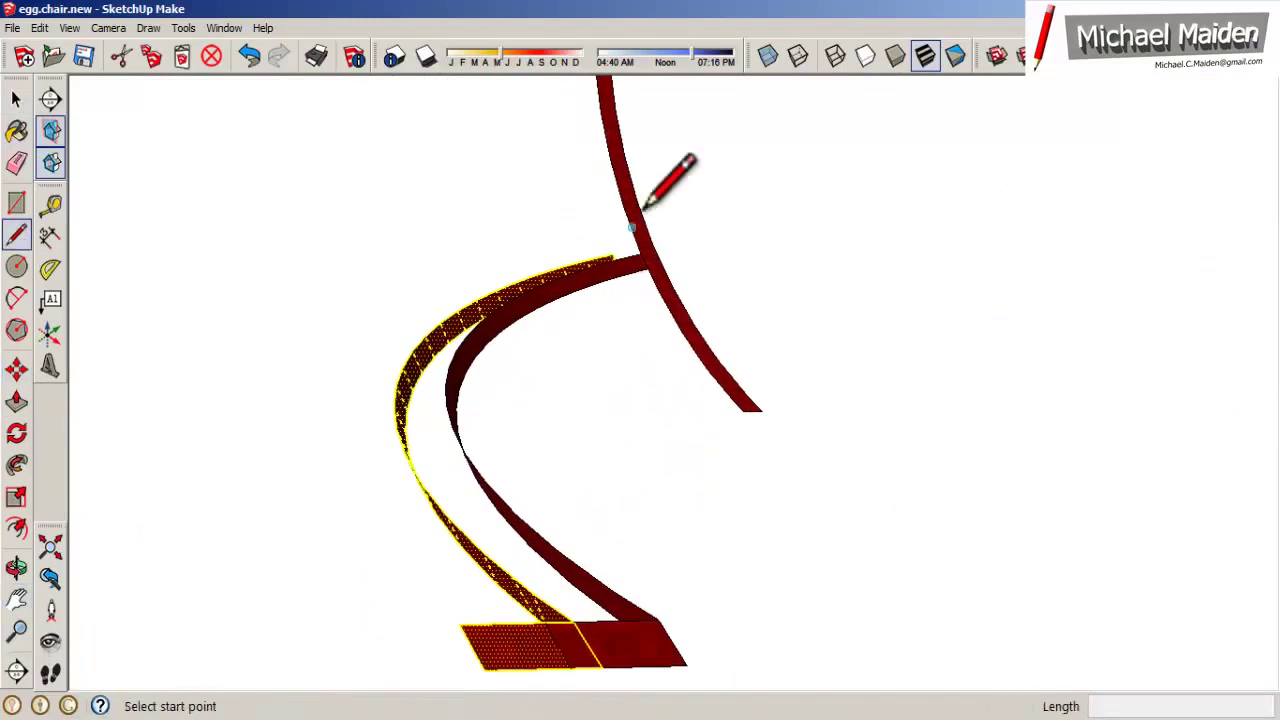
left_click(647, 243)
mouse_move(647, 243)
middle_mouse_down()
mouse_move(443, 508)
mouse_move(691, 386)
mouse_move(390, 497)
mouse_move(314, 423)
middle_mouse_up()
left_click(691, 386)
scroll(710, 378, "up", 3)
scroll(390, 497, "down", 3)
key("e")
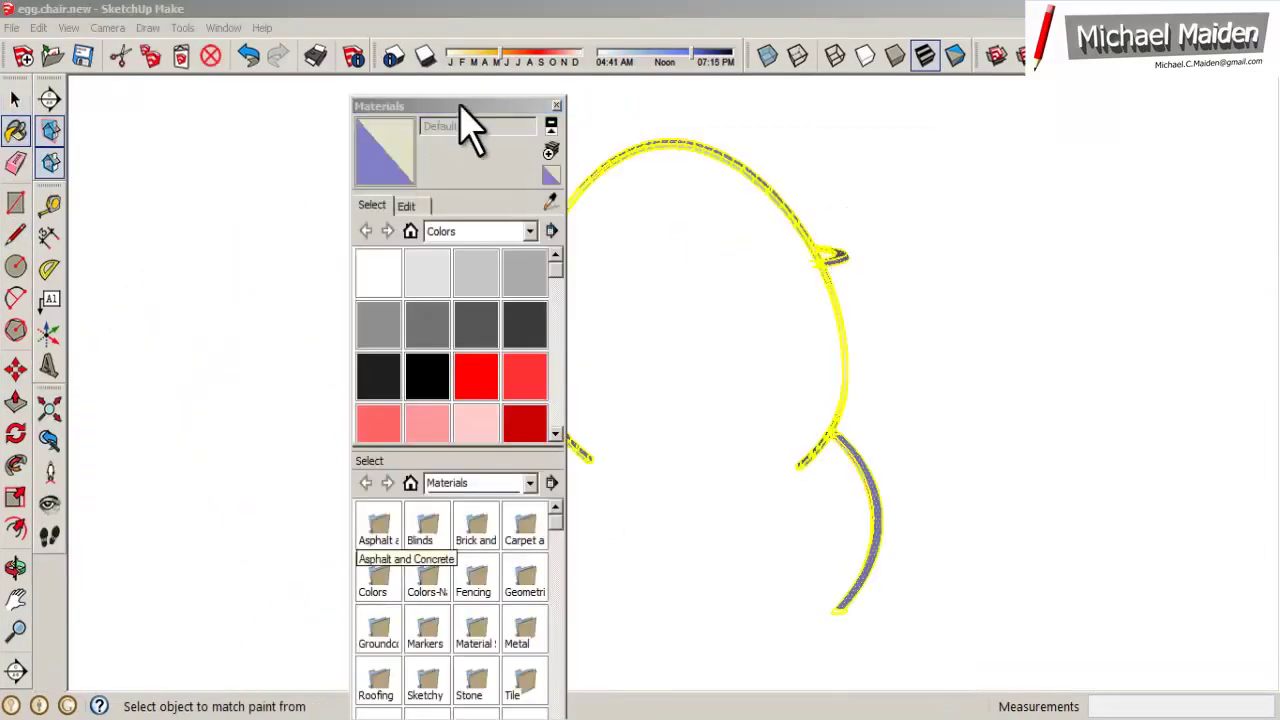
Step: Paint the curved strips with the model's red material, then select the whole model
left_click(530, 231)
left_click(314, 254)
left_click(15, 98)
left_click(15, 567)
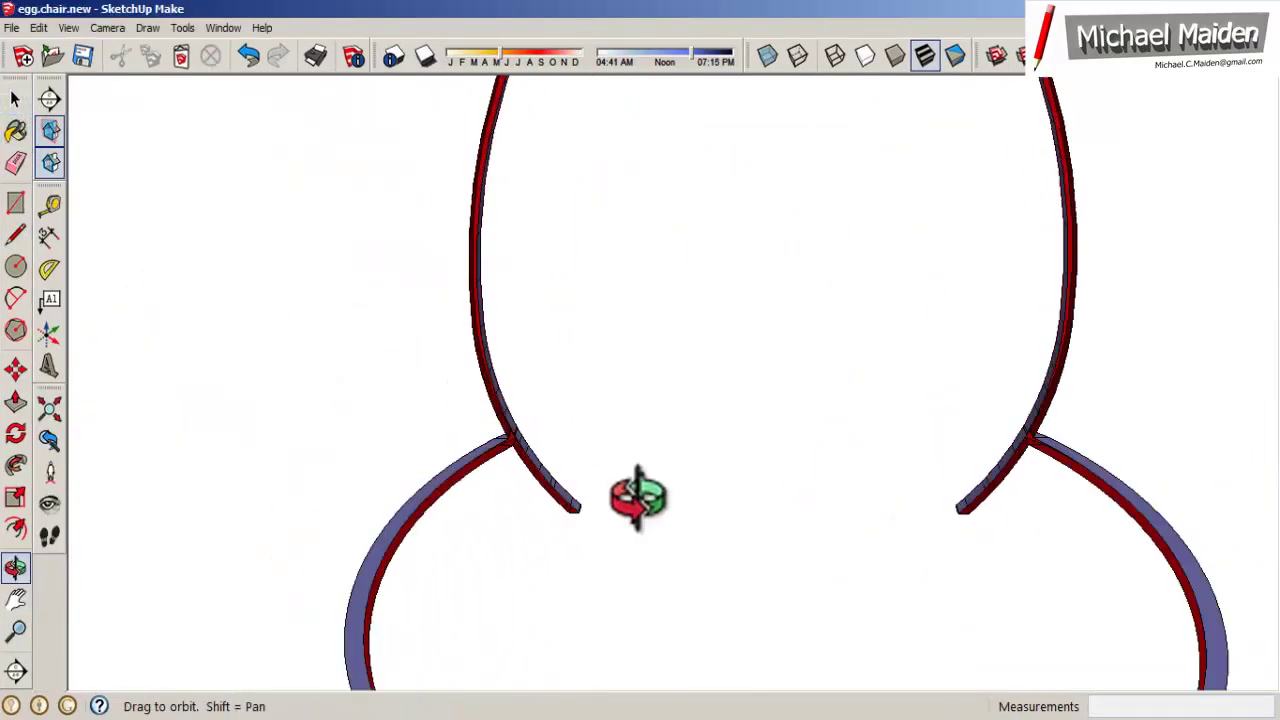
scroll(638, 497, "up", 3)
scroll(694, 277, "down", 4)
key("space")
key("ctrl+a")
right_click(871, 408)
Step: Orbit and zoom around the egg chair, viewing its interior, front and side
left_click(15, 105)
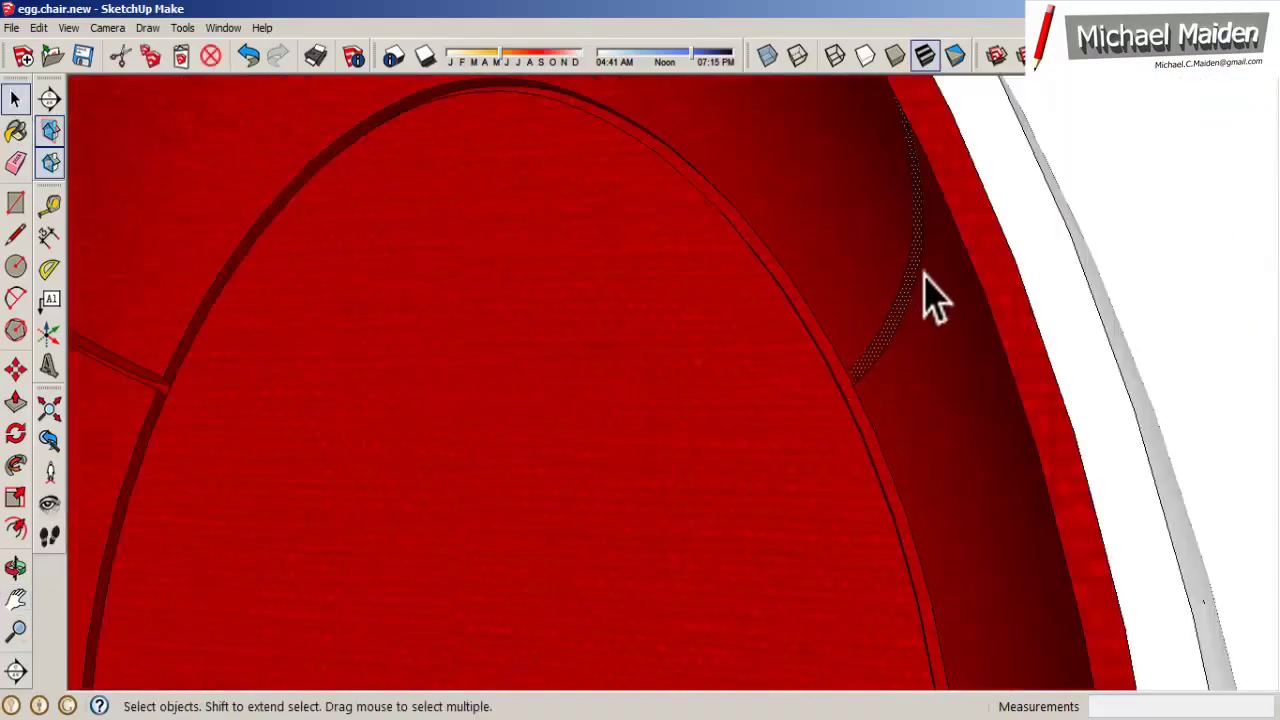
middle_click_drag(923, 294, 910, 500)
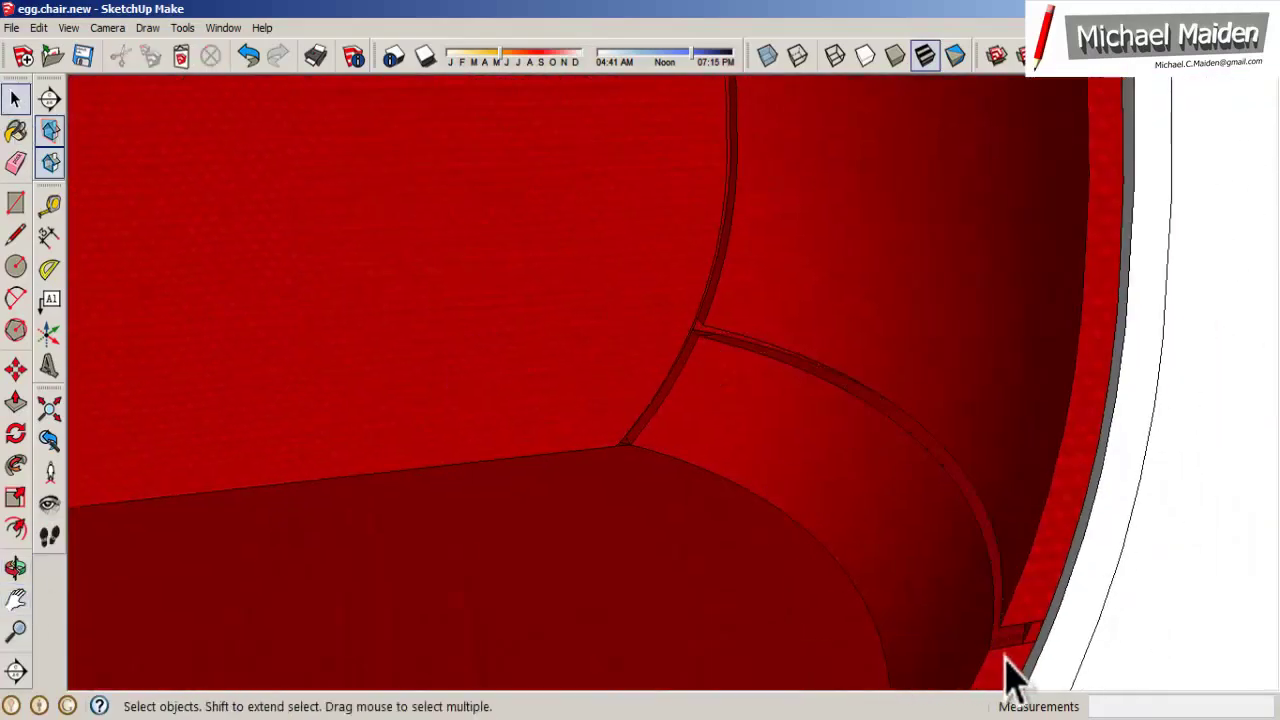
middle_click_drag(1010, 680, 709, 449, "shift")
scroll(351, 449, "down", 5)
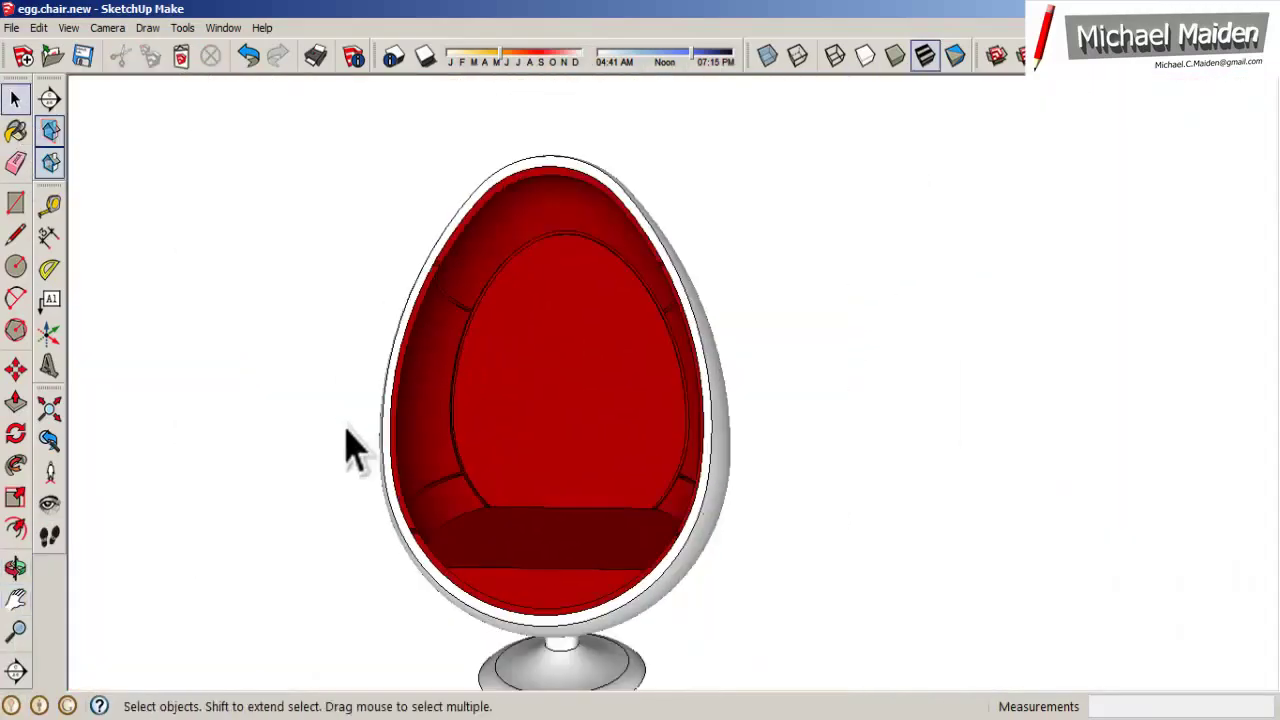
middle_click_drag(351, 449, 434, 457)
triple_click(555, 408)
right_click(555, 408)
left_click(632, 560)
left_click(15, 567)
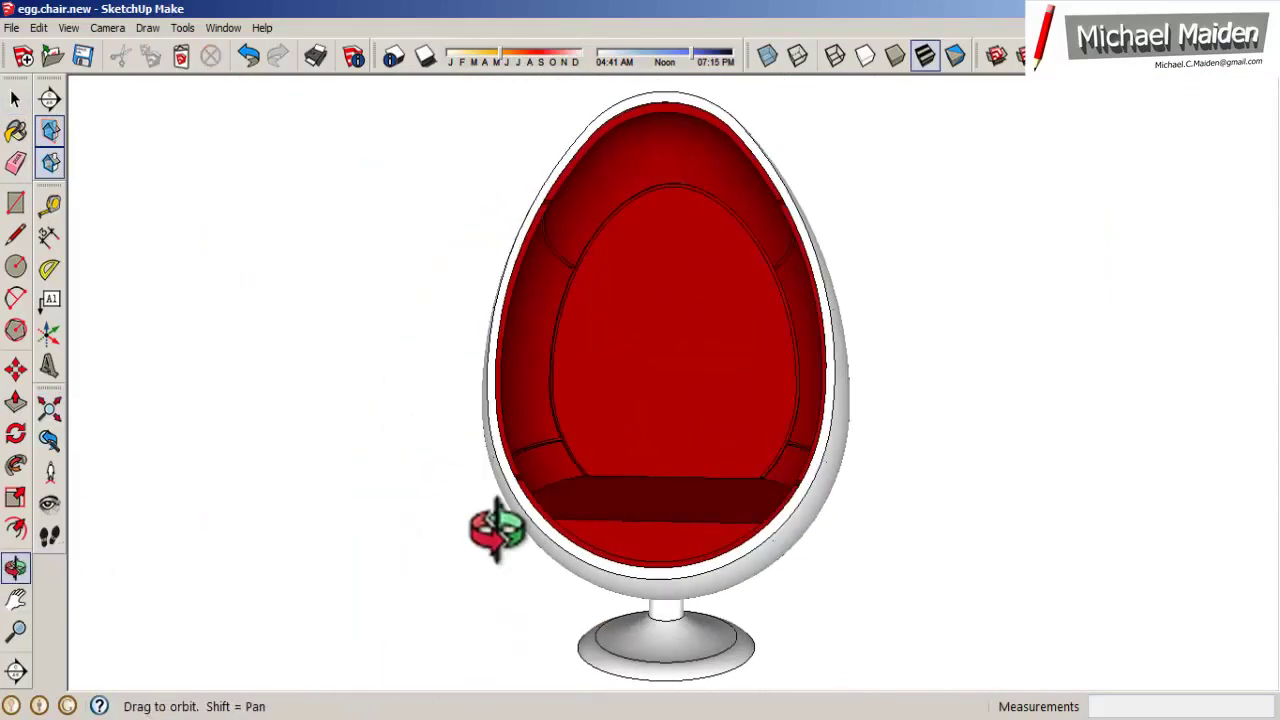
scroll(421, 378, "up", 3)
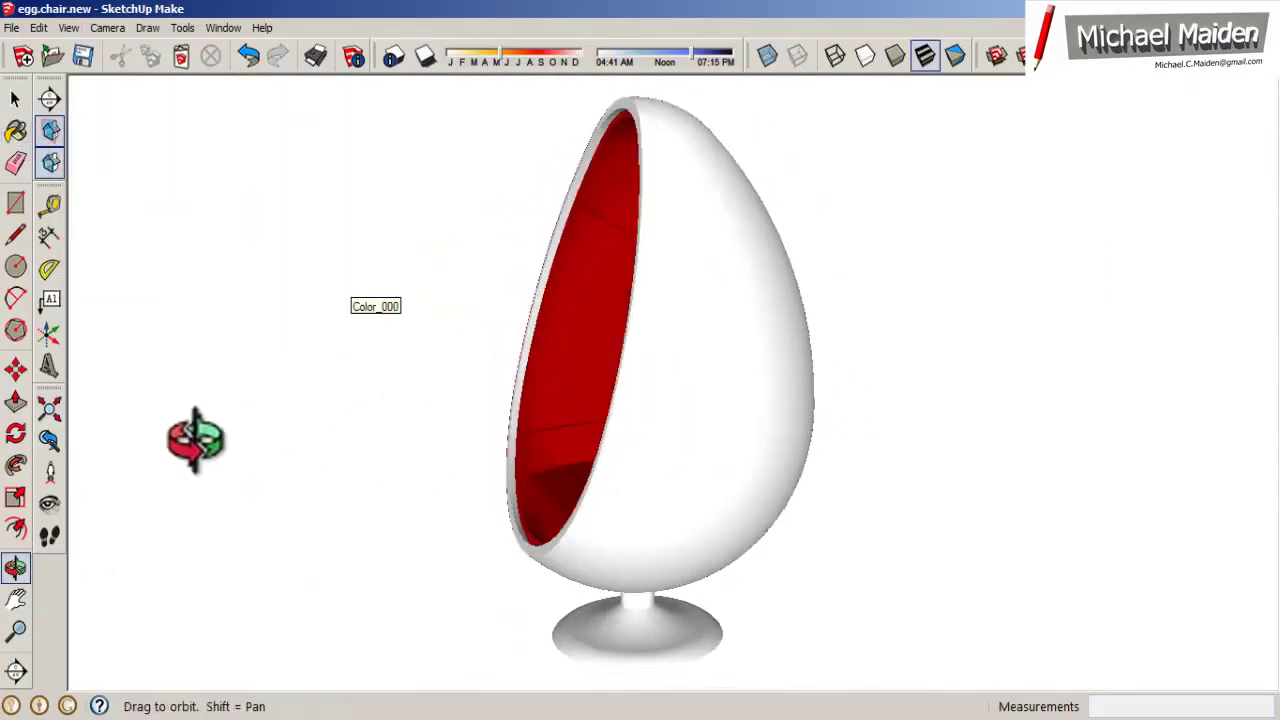
mouse_move(191, 437)
left_mouse_down()
mouse_move(560, 433)
mouse_move(620, 400)
left_mouse_up()
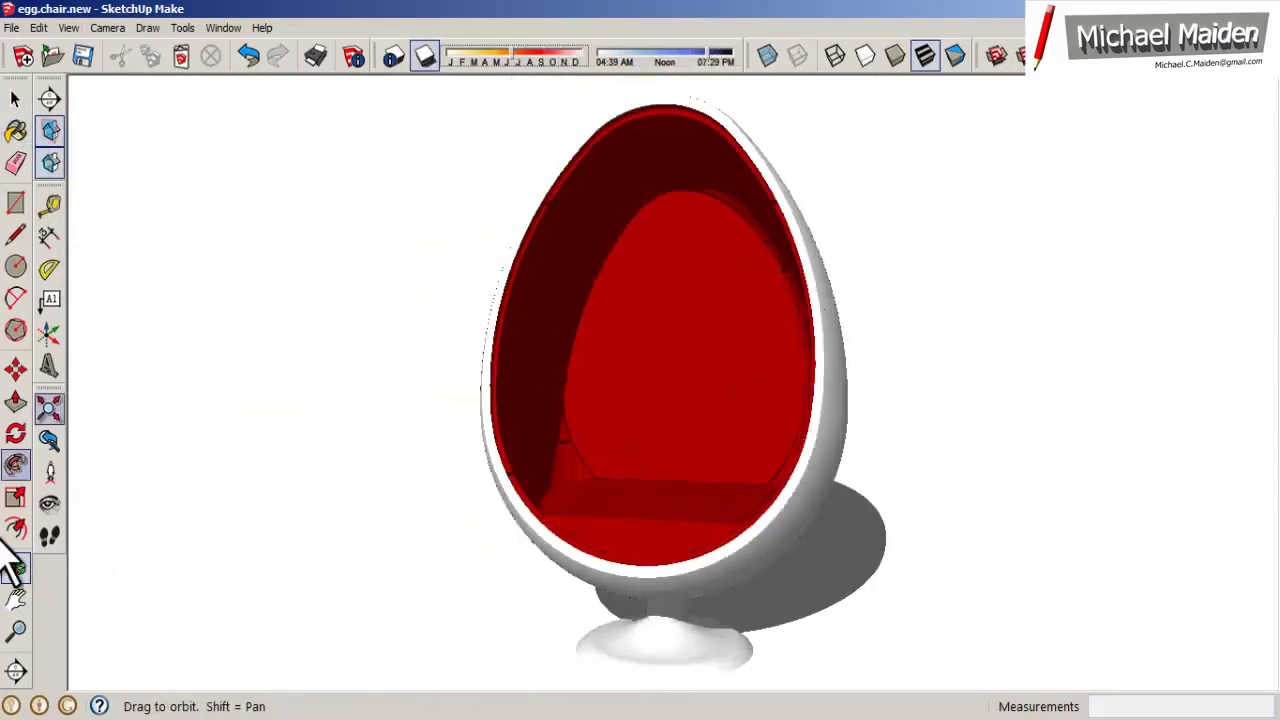
Step: Display the chair's edges through the View menu's edge style
left_click_drag(12, 565, 490, 88)
left_click(68, 27)
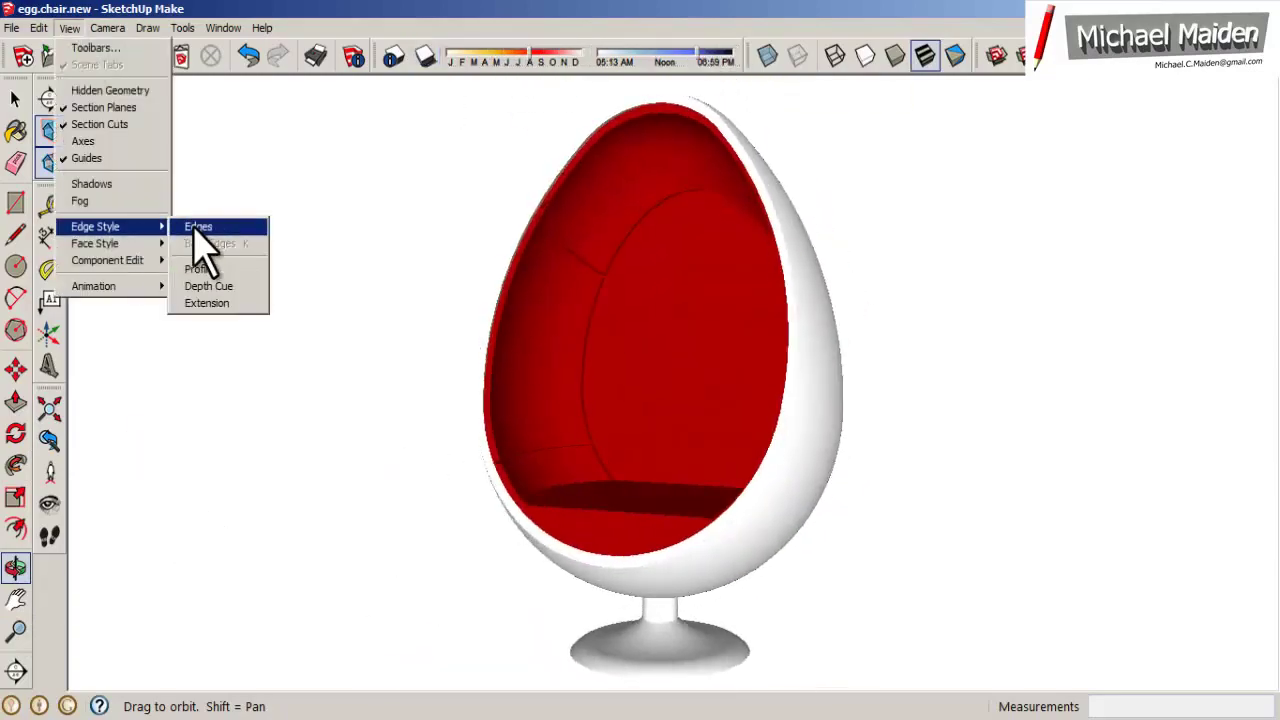
left_click(269, 229)
scroll(660, 515, "up", 5)
scroll(660, 515, "down", 5)
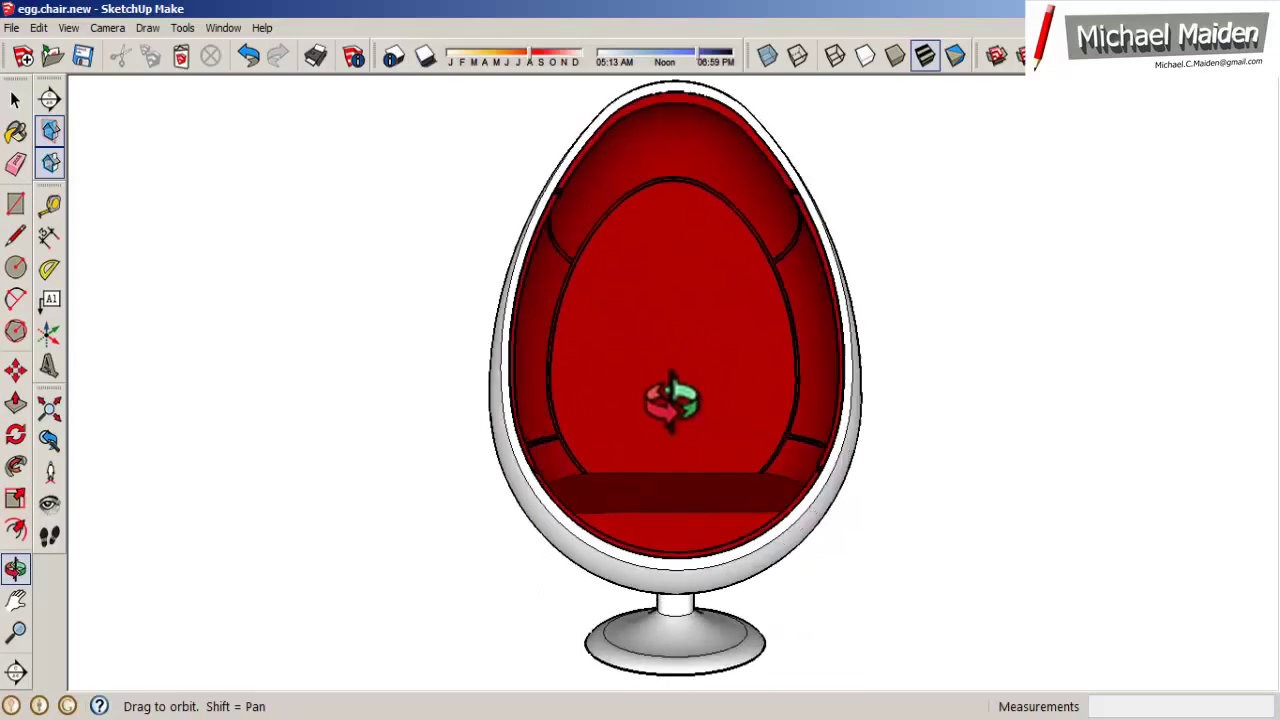
Step: Turn X-ray on to inspect the chair from the side, then turn it off
left_click(767, 57)
mouse_move(886, 429)
left_mouse_down()
mouse_move(505, 355)
mouse_move(643, 343)
mouse_move(980, 429)
mouse_move(476, 397)
left_mouse_up()
left_click(767, 57)
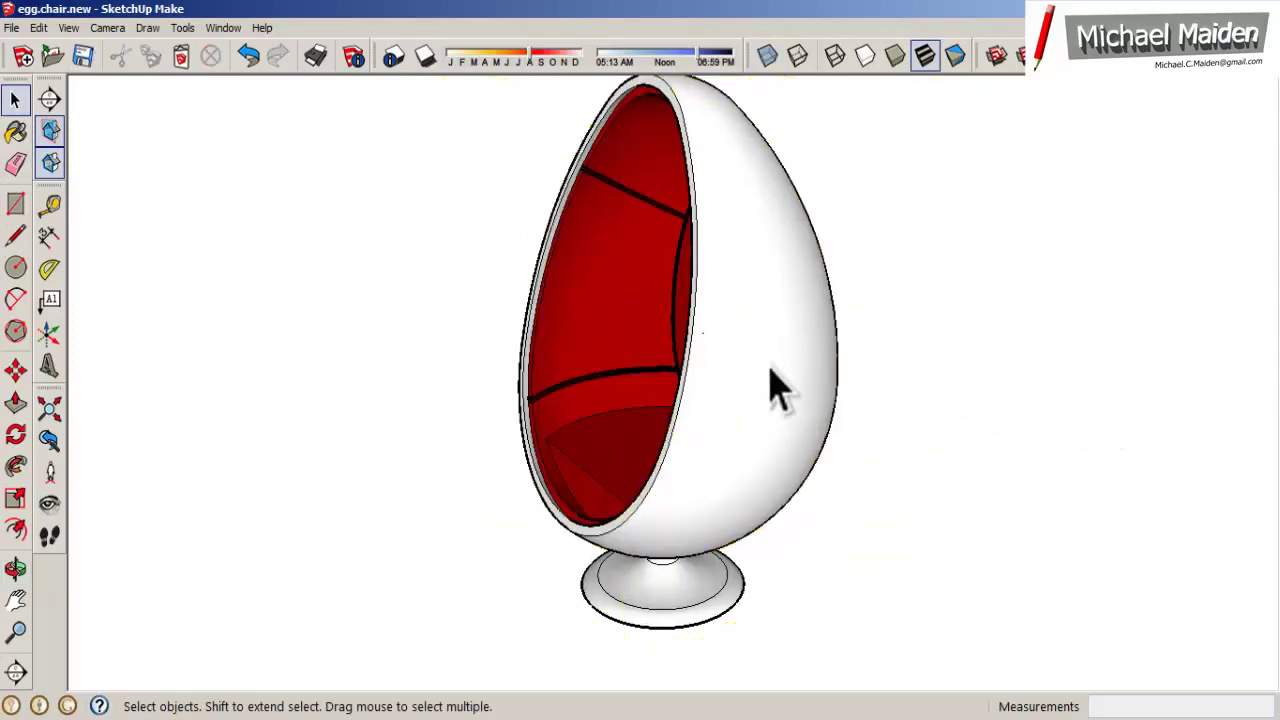
left_click(784, 394)
left_click(15, 568)
mouse_move(600, 400)
left_mouse_down()
mouse_move(914, 366)
mouse_move(668, 405)
left_mouse_up()
mouse_move(1120, 455)
left_mouse_down()
mouse_move(563, 366)
mouse_move(857, 391)
mouse_move(640, 380)
left_mouse_up()
Step: Orbit to a front view of the chair and toggle shadows on, then off
left_click(248, 57)
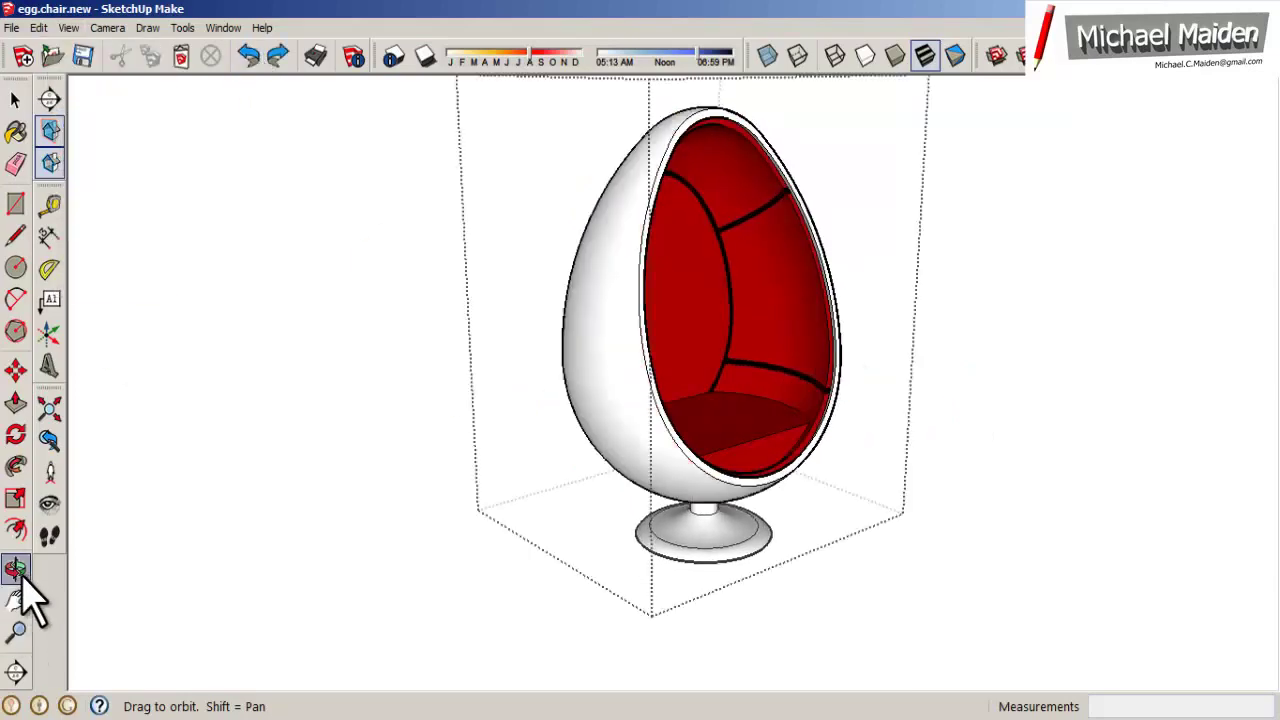
left_click(15, 98)
left_click(74, 428)
left_click(15, 568)
mouse_move(571, 428)
left_mouse_down()
mouse_move(577, 397)
mouse_move(586, 414)
mouse_move(451, 143)
left_mouse_up()
left_click(425, 57)
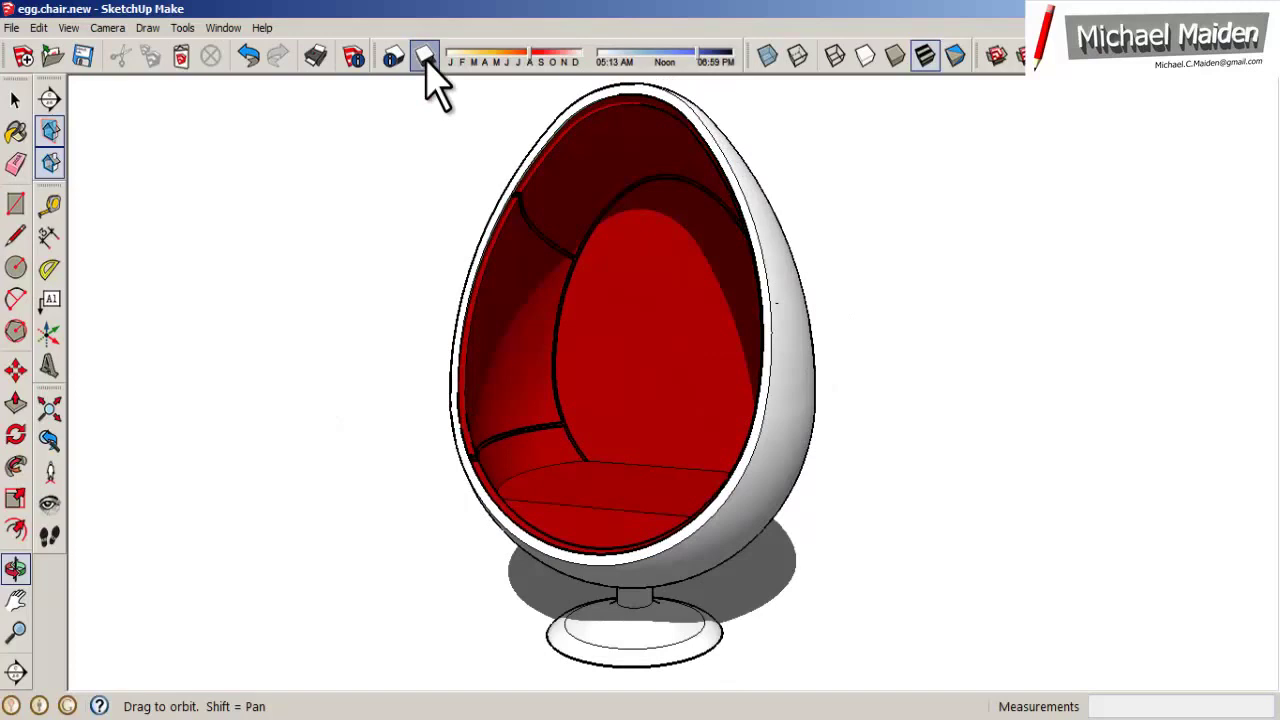
left_click(427, 68)
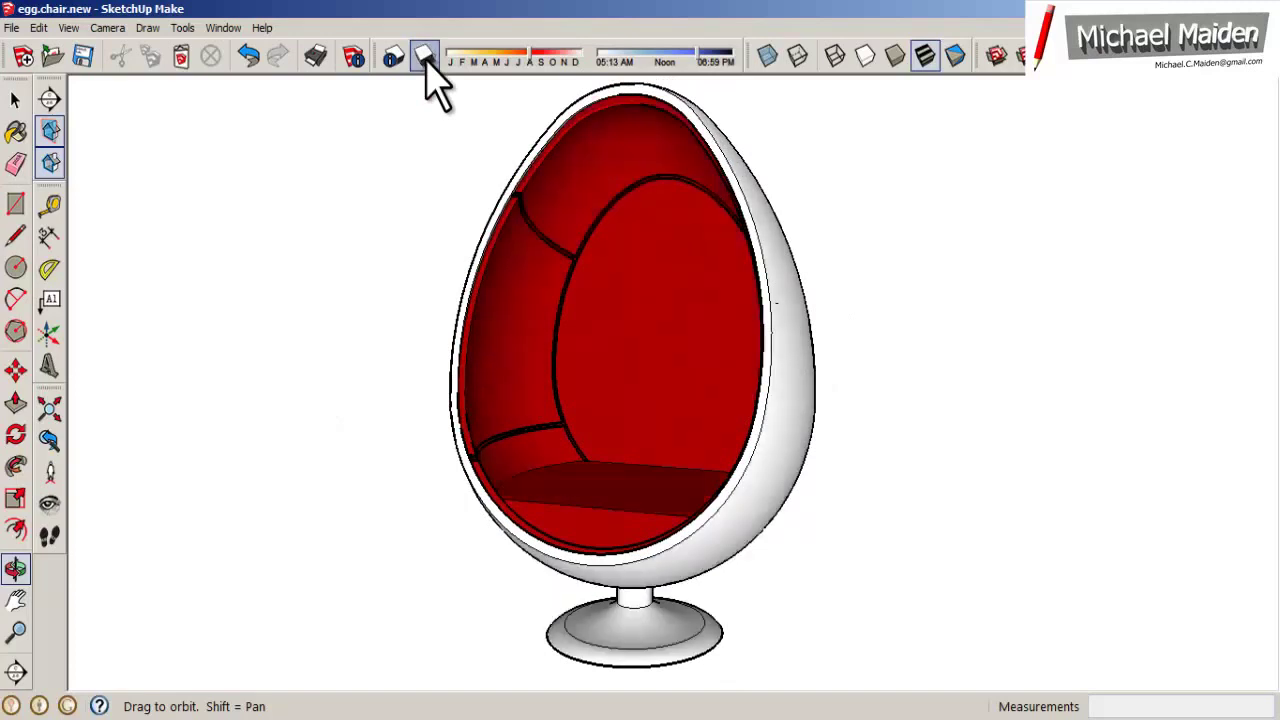